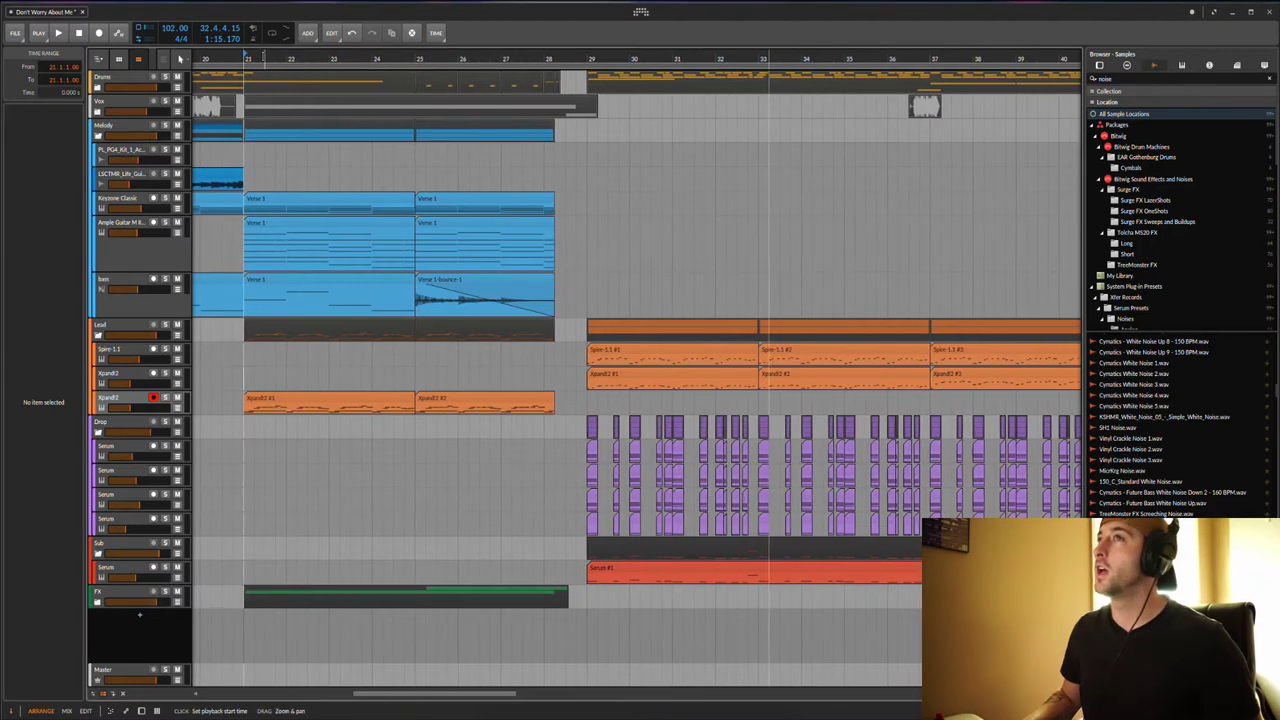
Set the playback start to bar 21 and play the arrangement through the verse into the drop
left_click(265, 60)
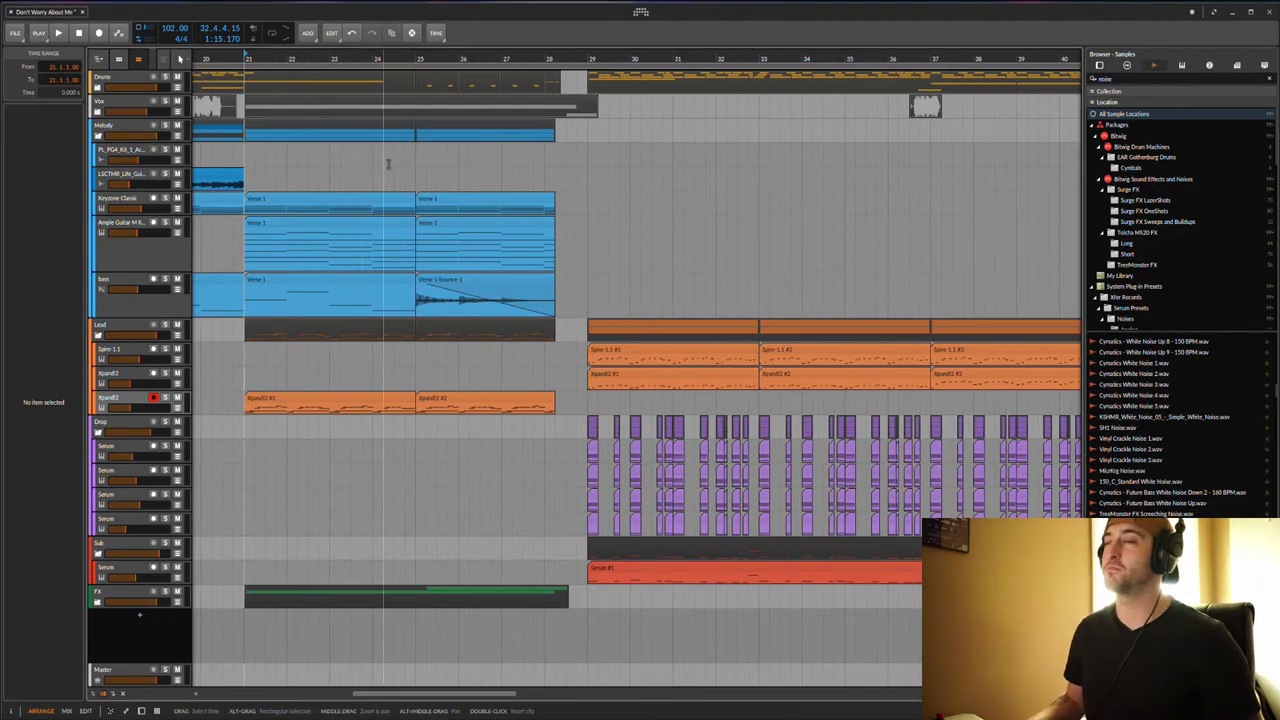
key("space")
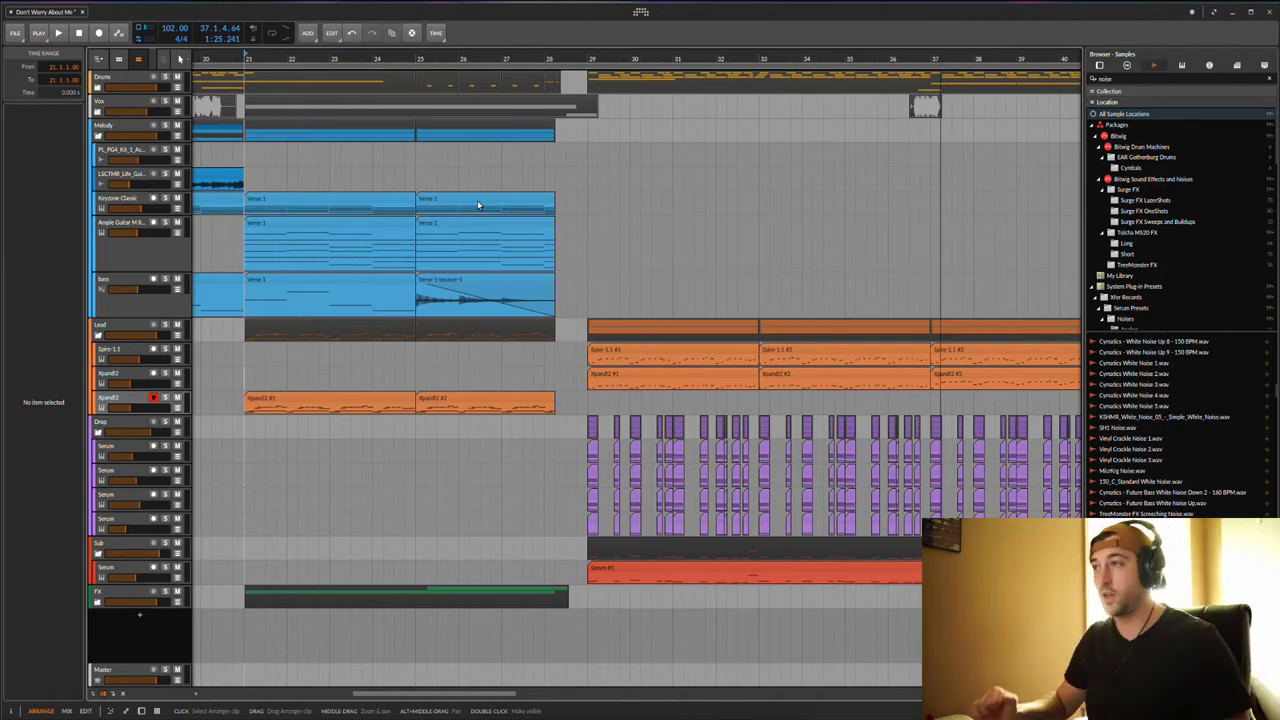
scroll(478, 204, "right", 2)
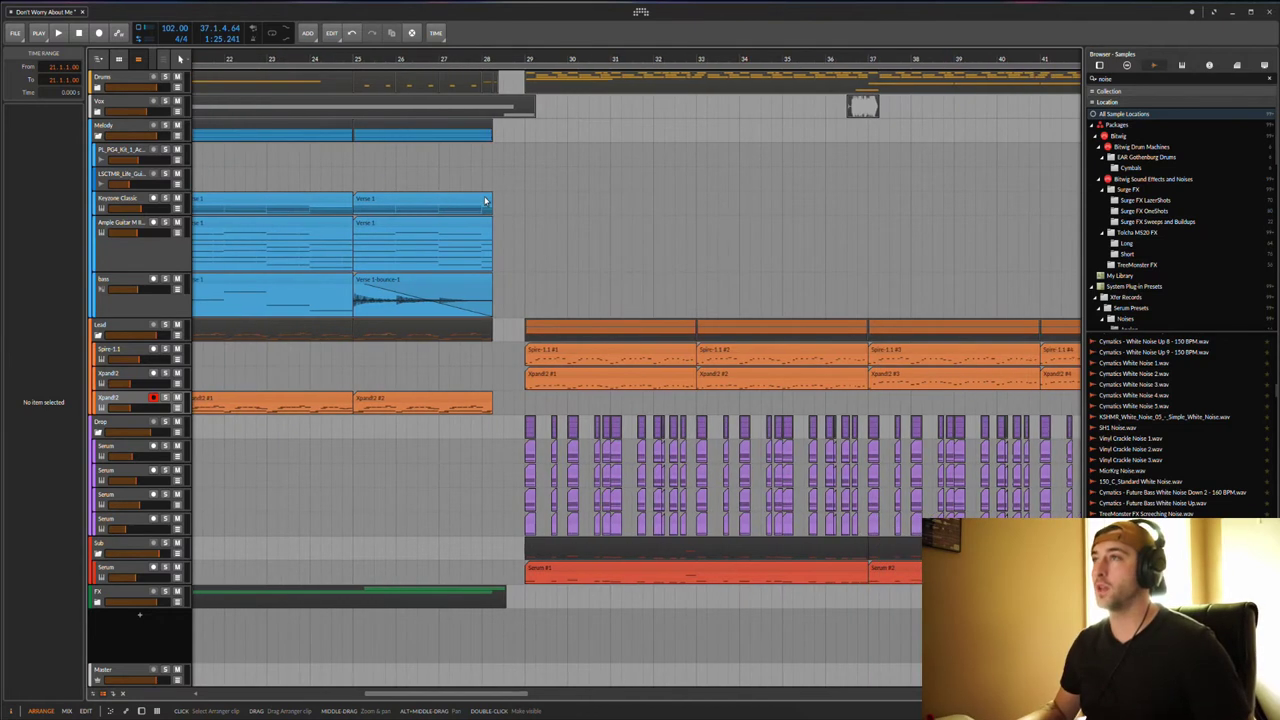
scroll(573, 333, "left", 2)
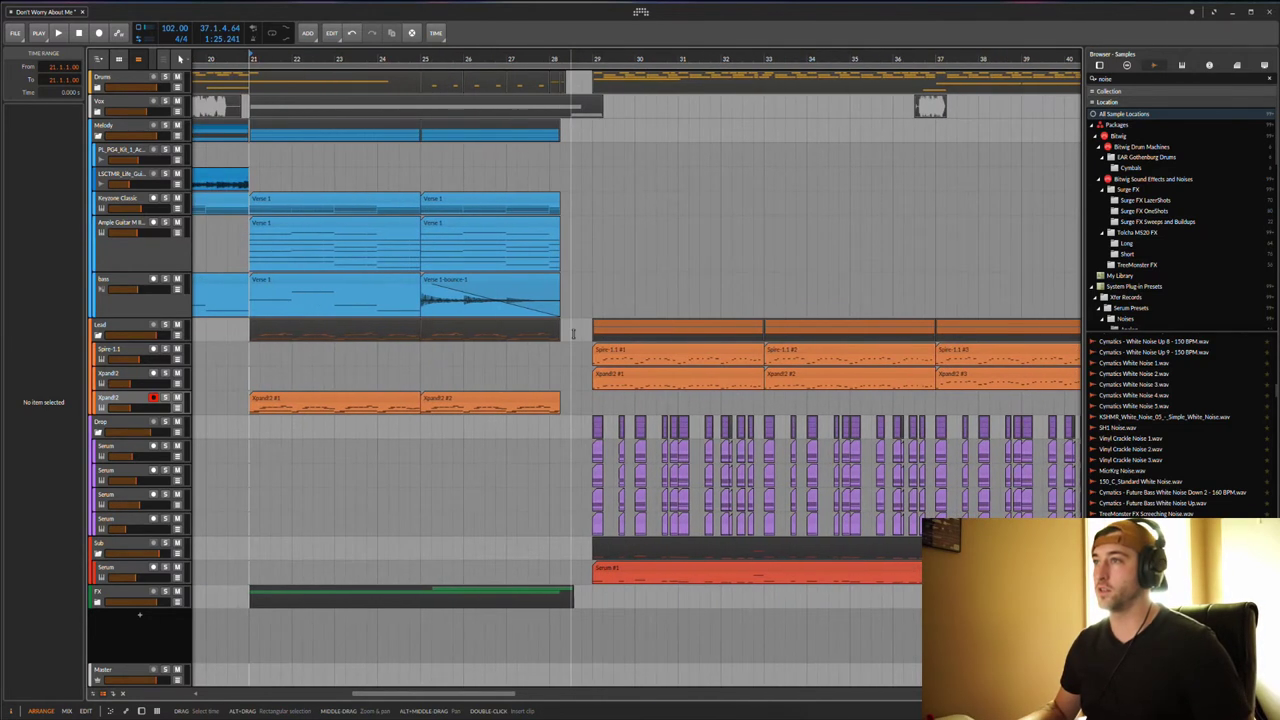
Make the Keyzone Classic track taller and expand the Vox group to show its tracks
left_click_drag(327, 51, 365, 125)
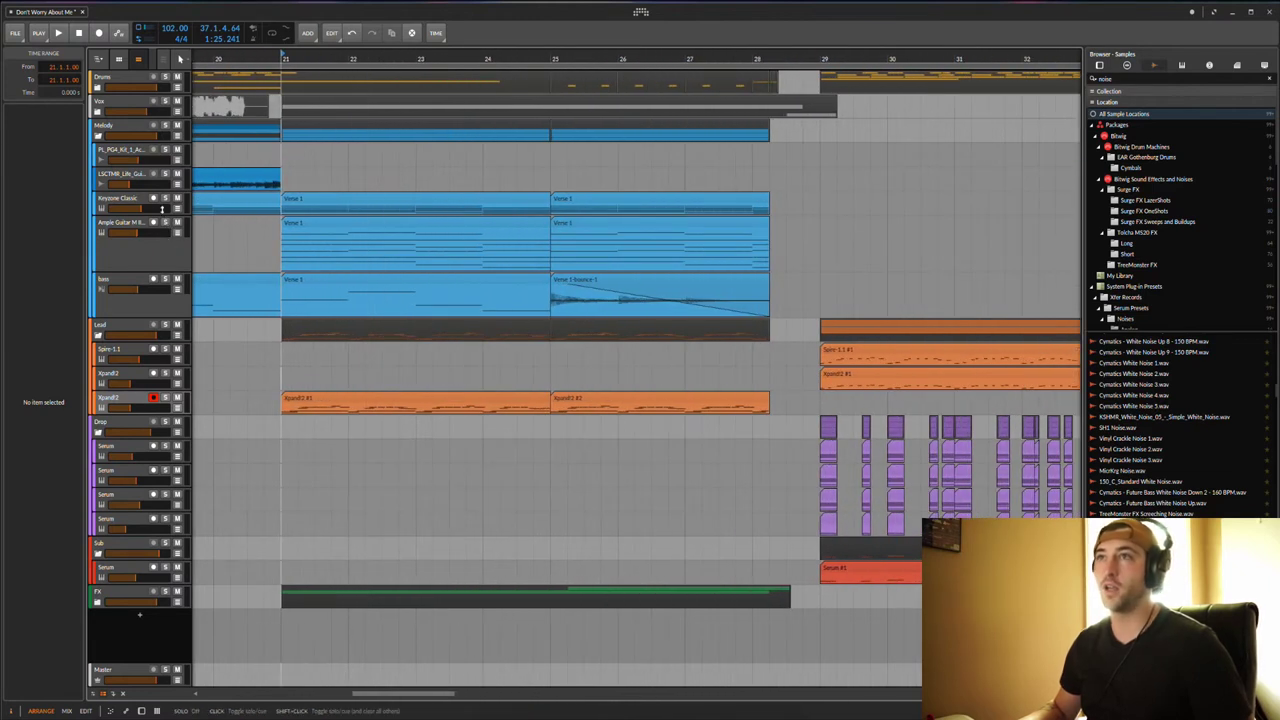
left_click_drag(127, 219, 155, 315)
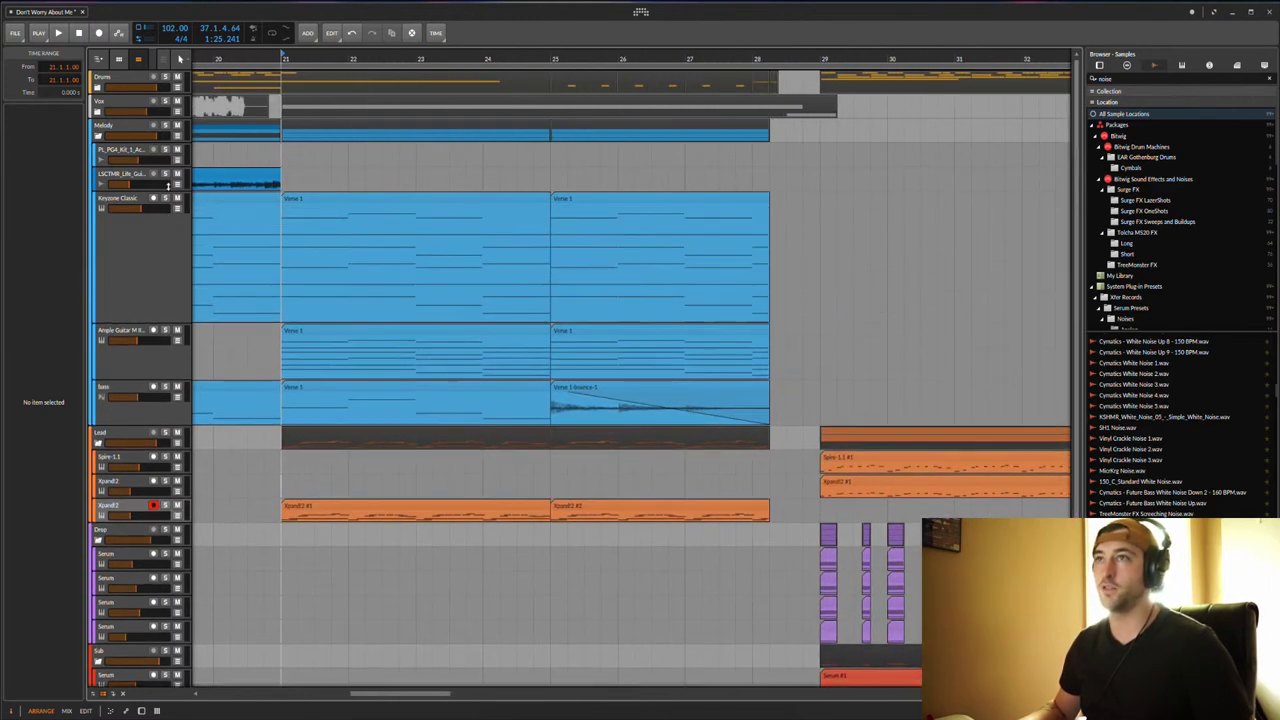
left_click(97, 111)
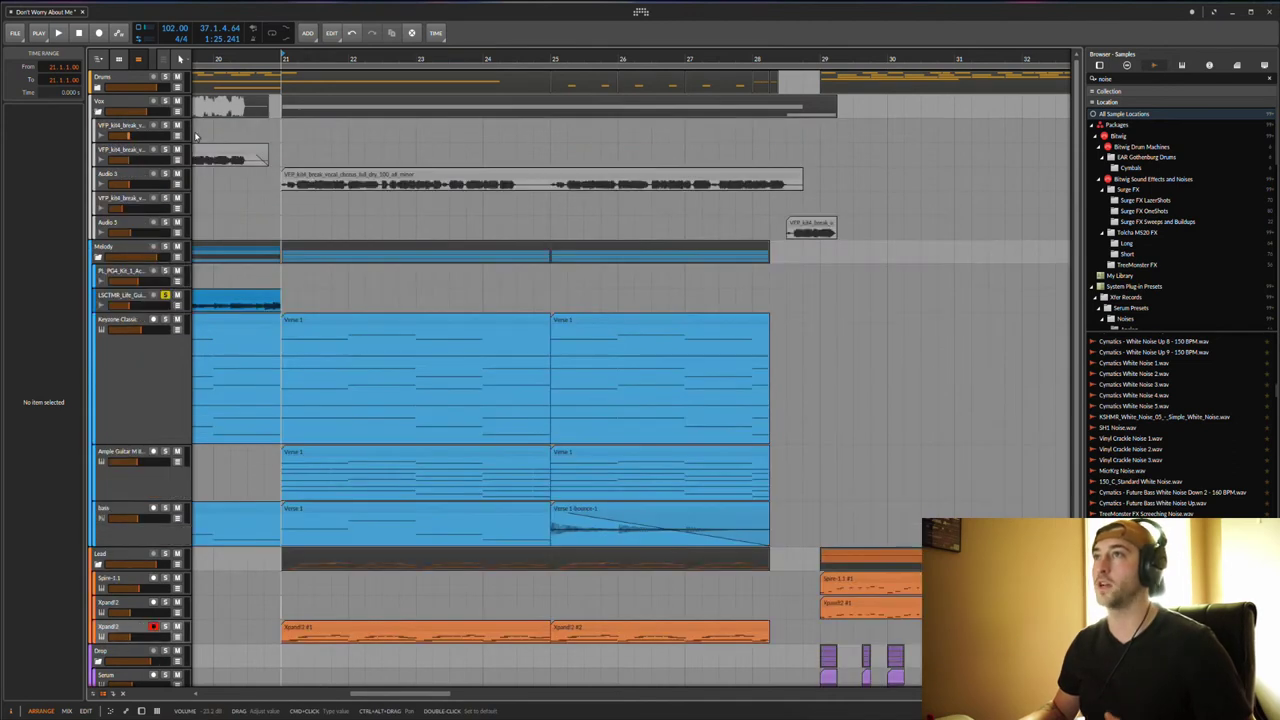
Select the low backing vocal clip that starts at bar 13 and review the vocal clips following it
scroll(465, 148, "left", 6)
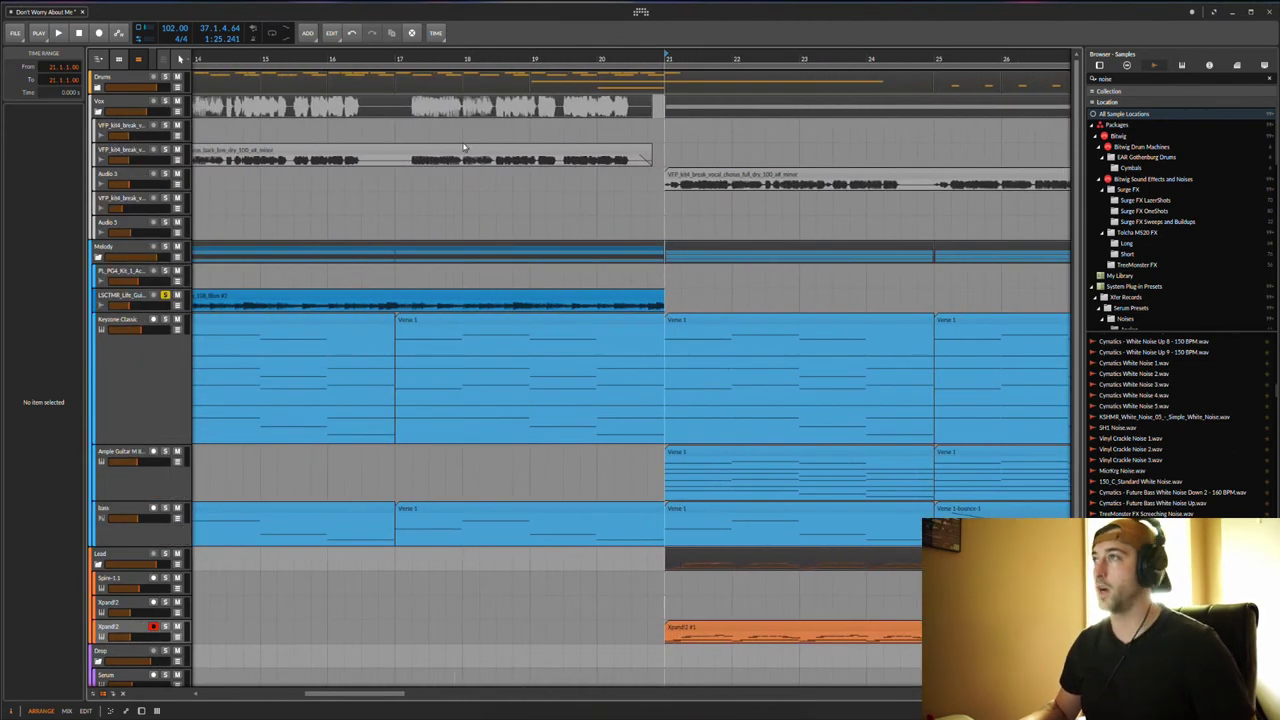
left_click(465, 148)
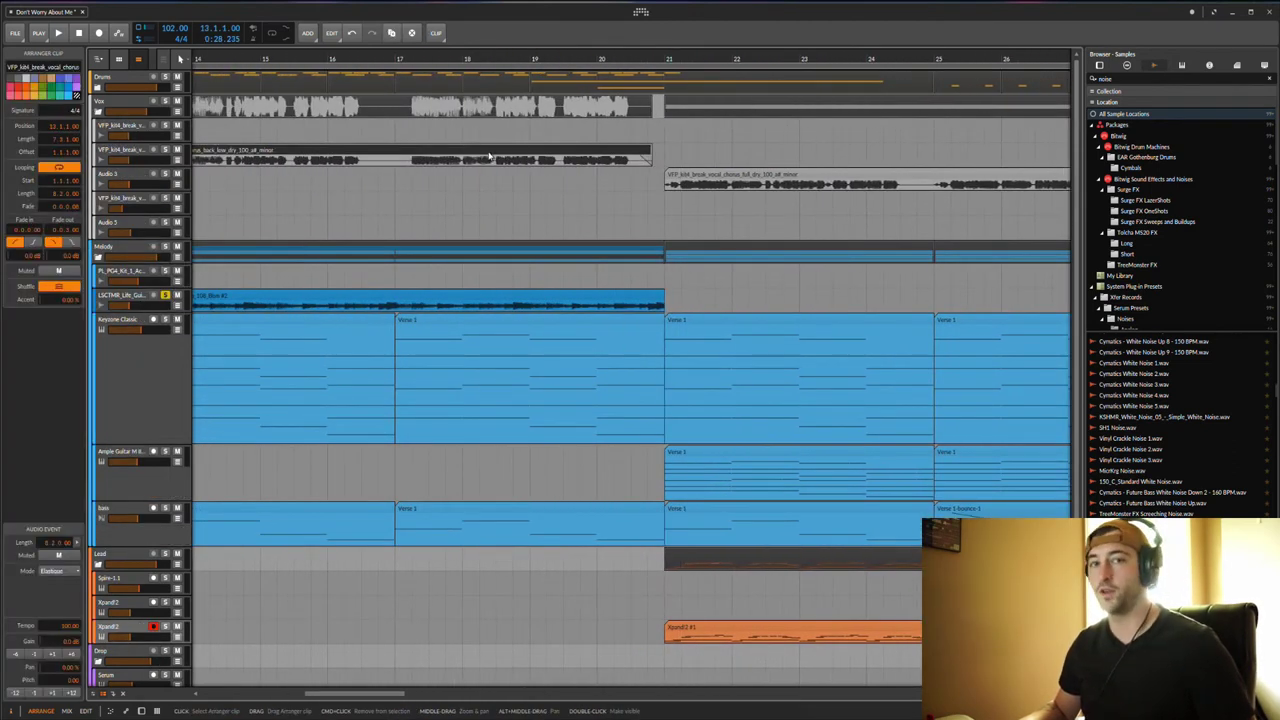
scroll(490, 157, "left", 4)
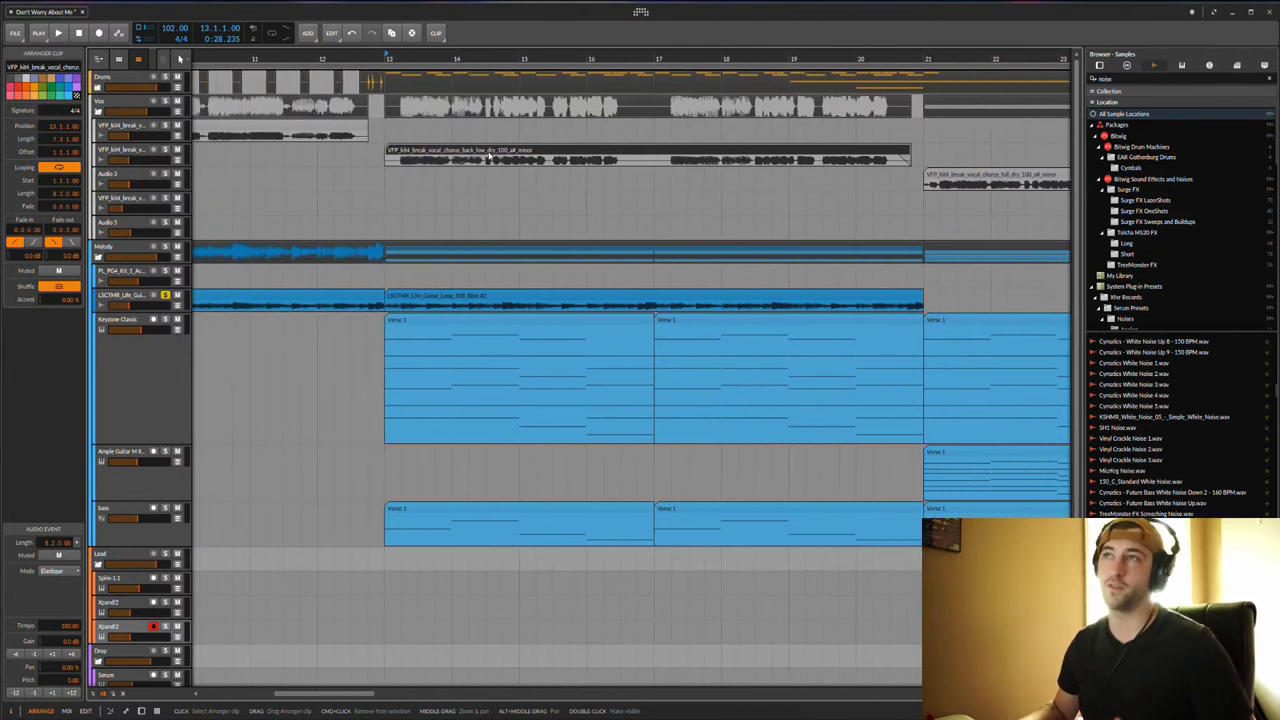
scroll(492, 157, "right", 6)
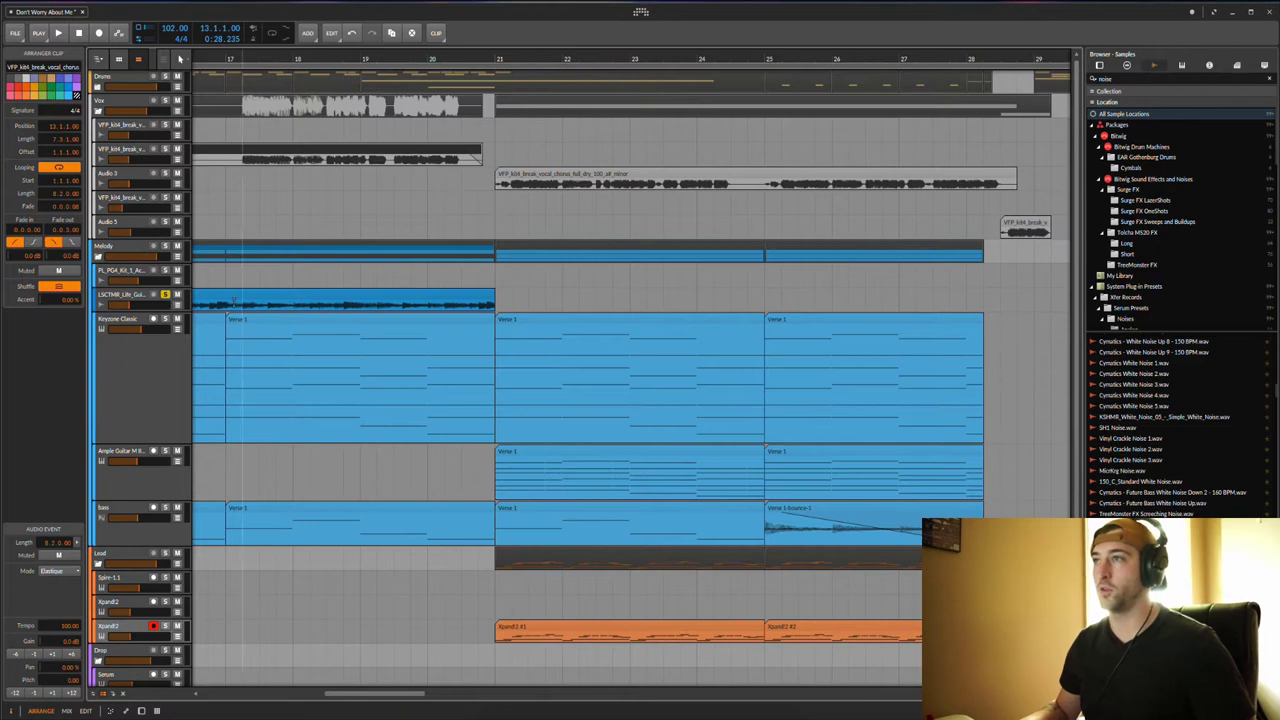
Solo the Keyzone Classic track and play its Verse 1 clip from bar 21
left_click(567, 320)
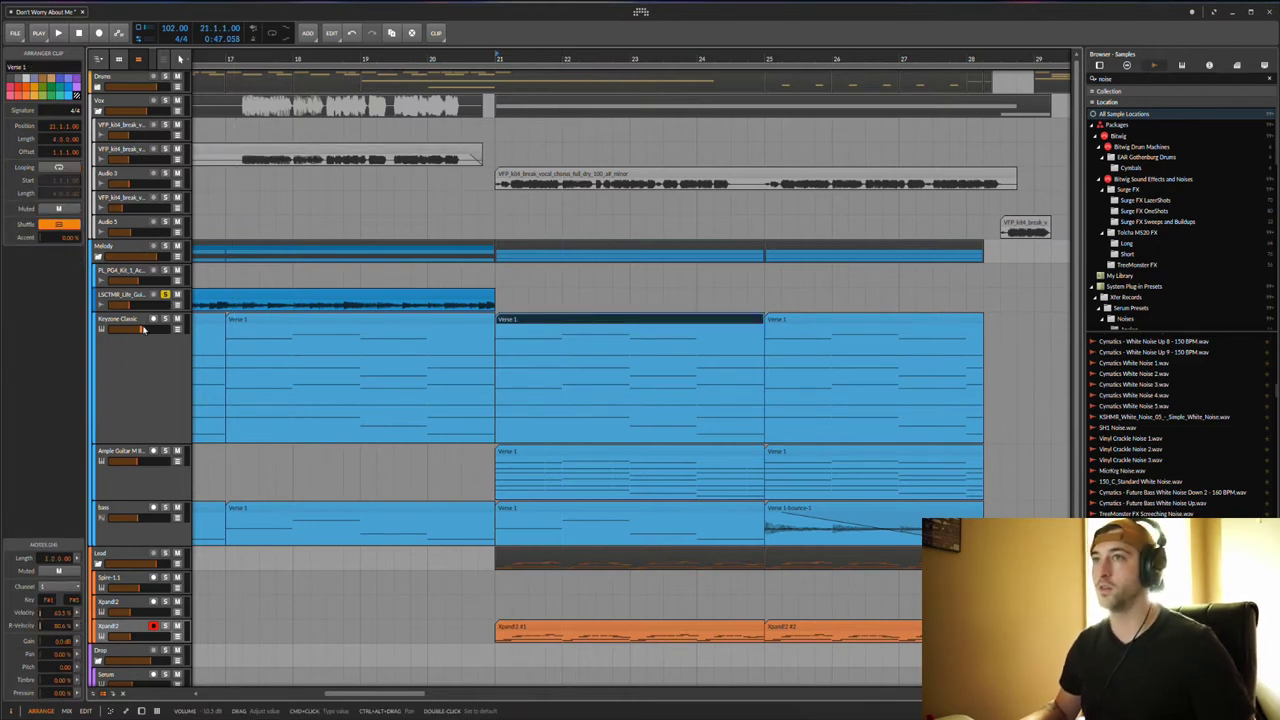
key("space")
scroll(613, 376, "right", 1)
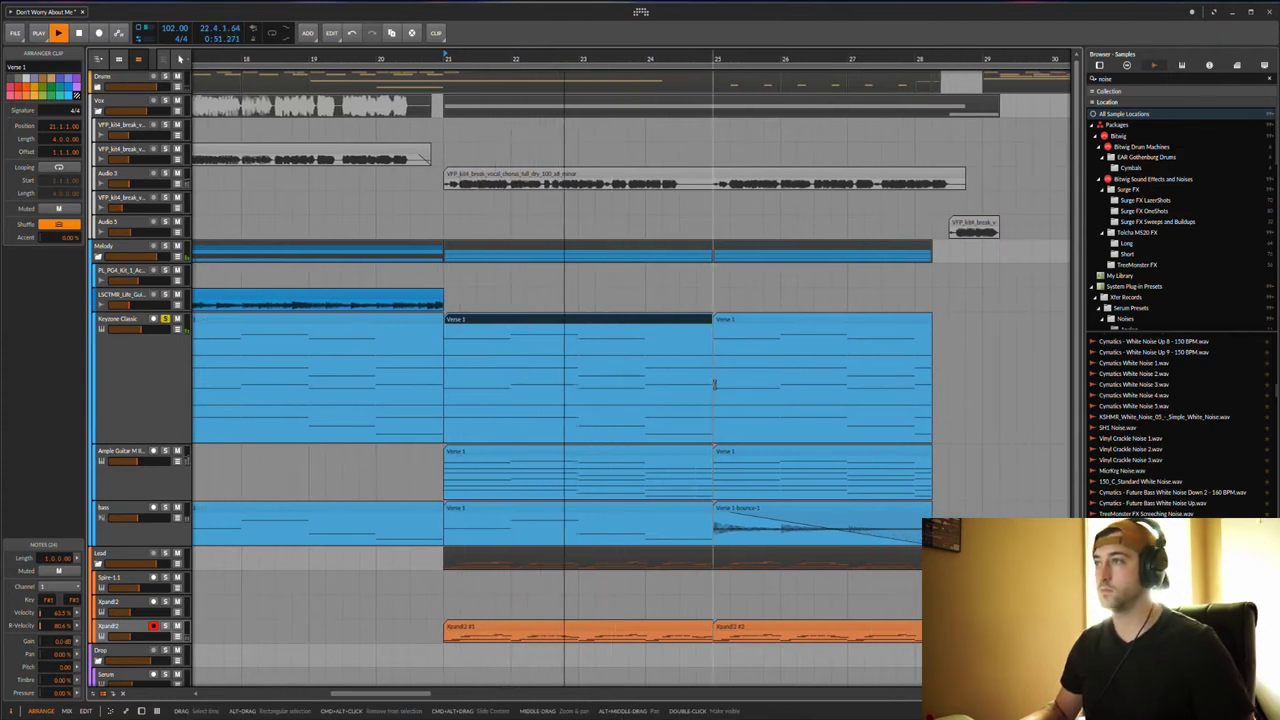
scroll(630, 323, "right", 1)
scroll(629, 322, "right", 2)
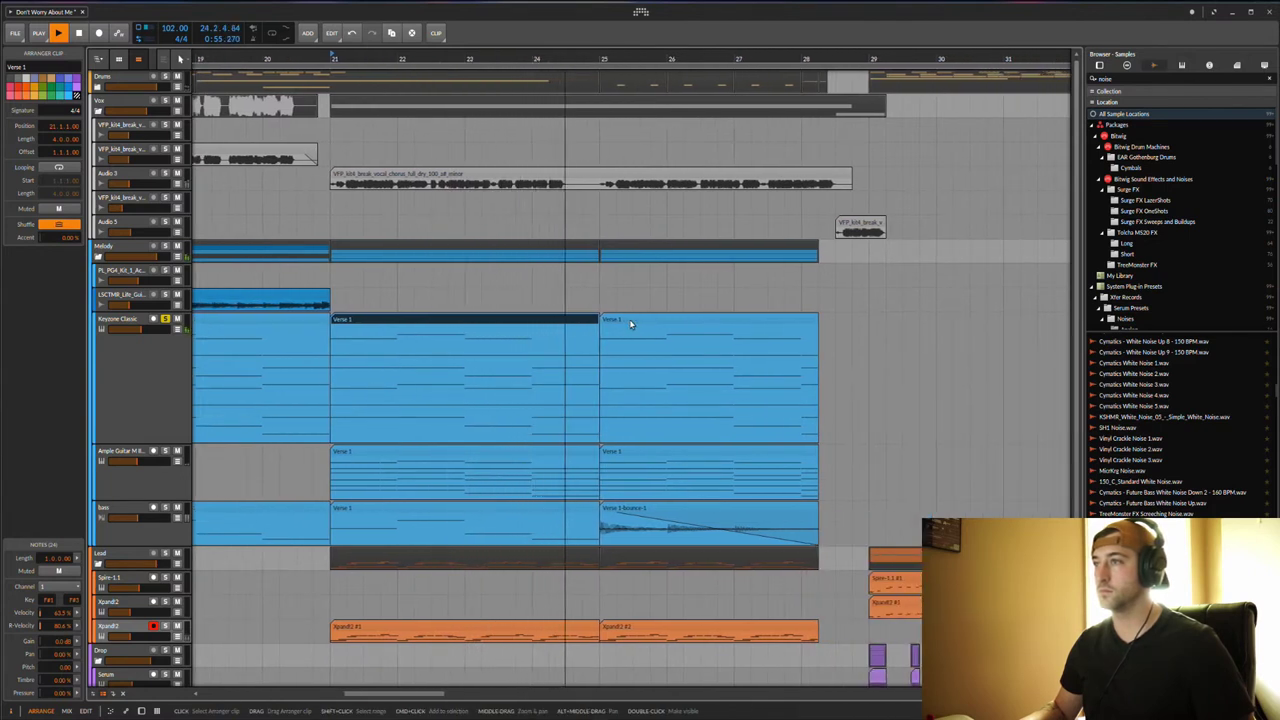
key("space")
Open the Keyzone Classic clip at bar 21 in the note editor and enlarge the editor and its note rows
double_click(538, 323)
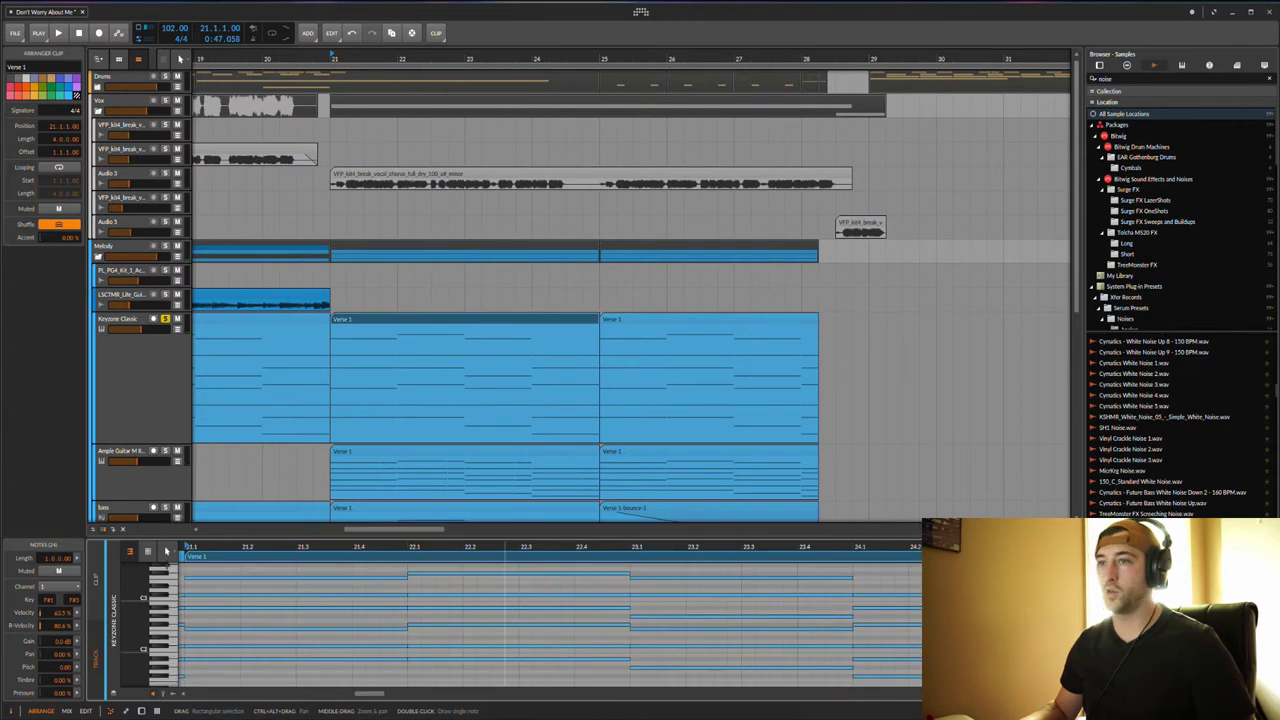
left_click_drag(244, 546, 279, 362)
left_click_drag(137, 459, 200, 457)
scroll(200, 458, "up", 1)
scroll(203, 457, "up", 1)
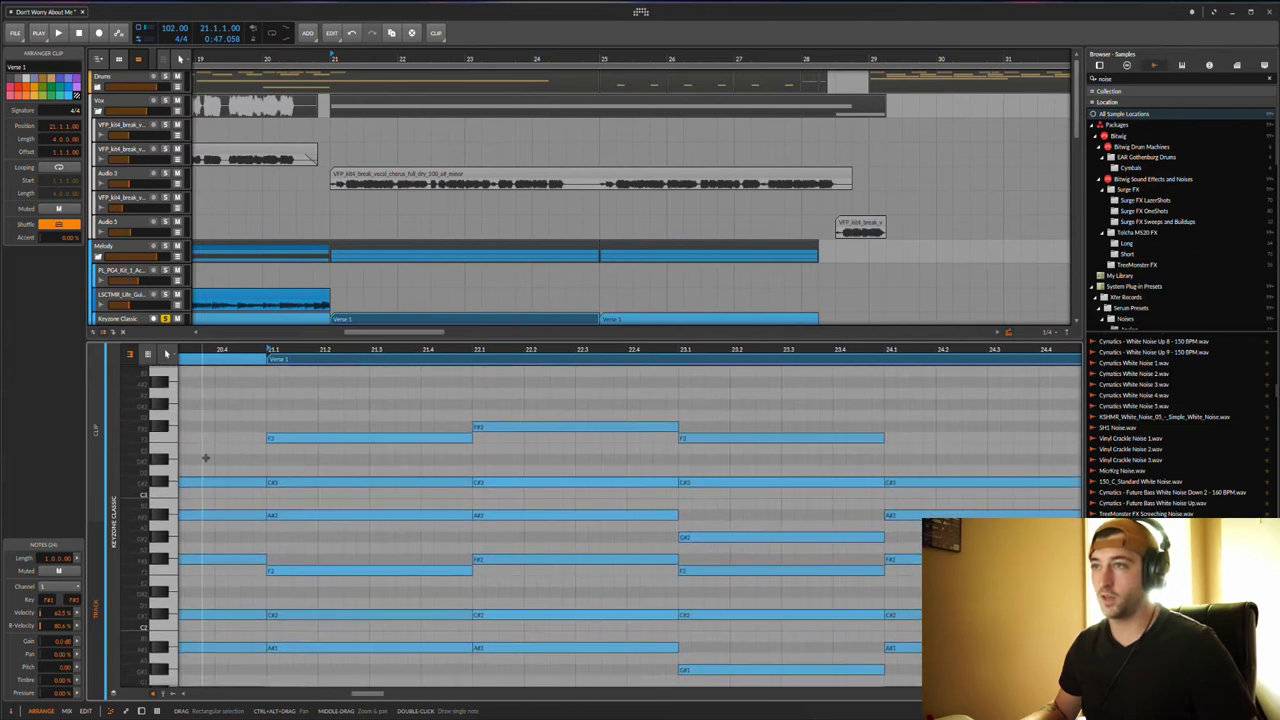
scroll(206, 457, "left", 1)
scroll(207, 457, "down", 1)
scroll(327, 494, "down", 1)
scroll(345, 495, "up", 1)
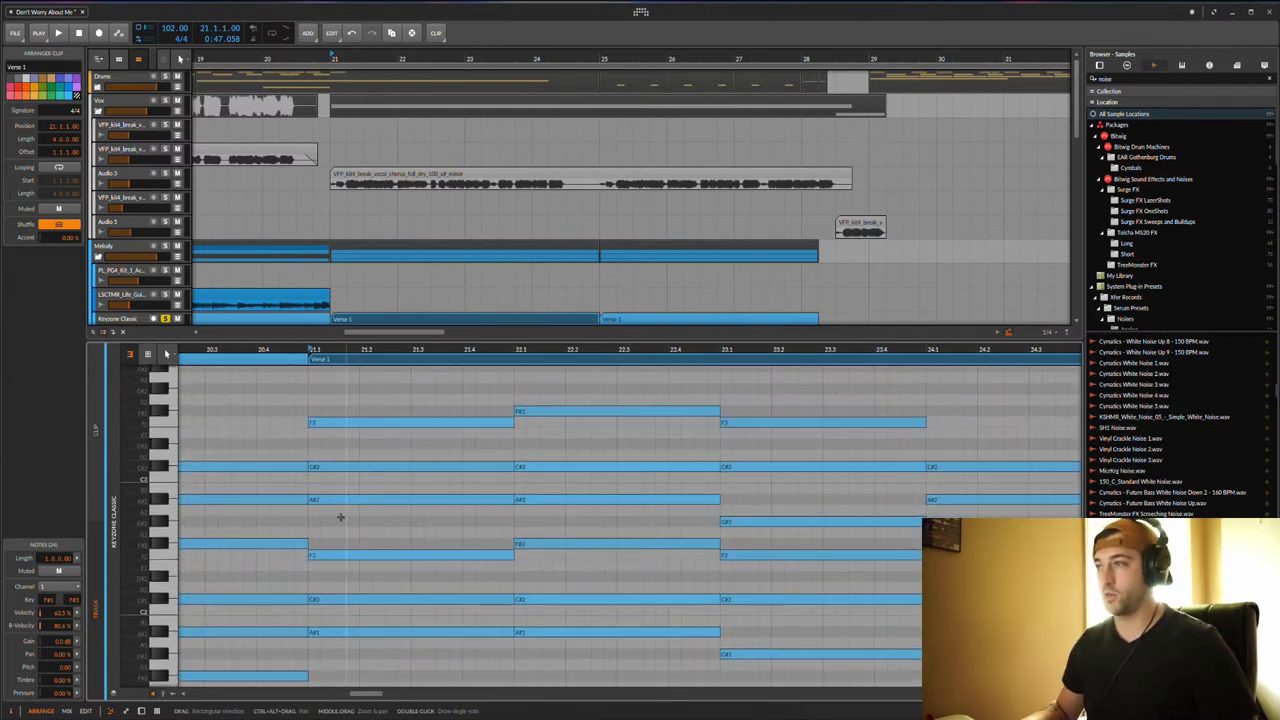
Delete the upper-octave chord notes in bars 21 to 23 of the Keyzone Classic clip
left_click_drag(340, 520, 791, 534)
key("Delete")
key("Delete")
scroll(790, 536, "down", 2)
Audition the A#1, C#2 and F2 notes of the bar 21 chord one at a time
left_click_drag(389, 623, 423, 515)
left_click(356, 568)
left_click(360, 535)
left_click(367, 491)
left_click(341, 568)
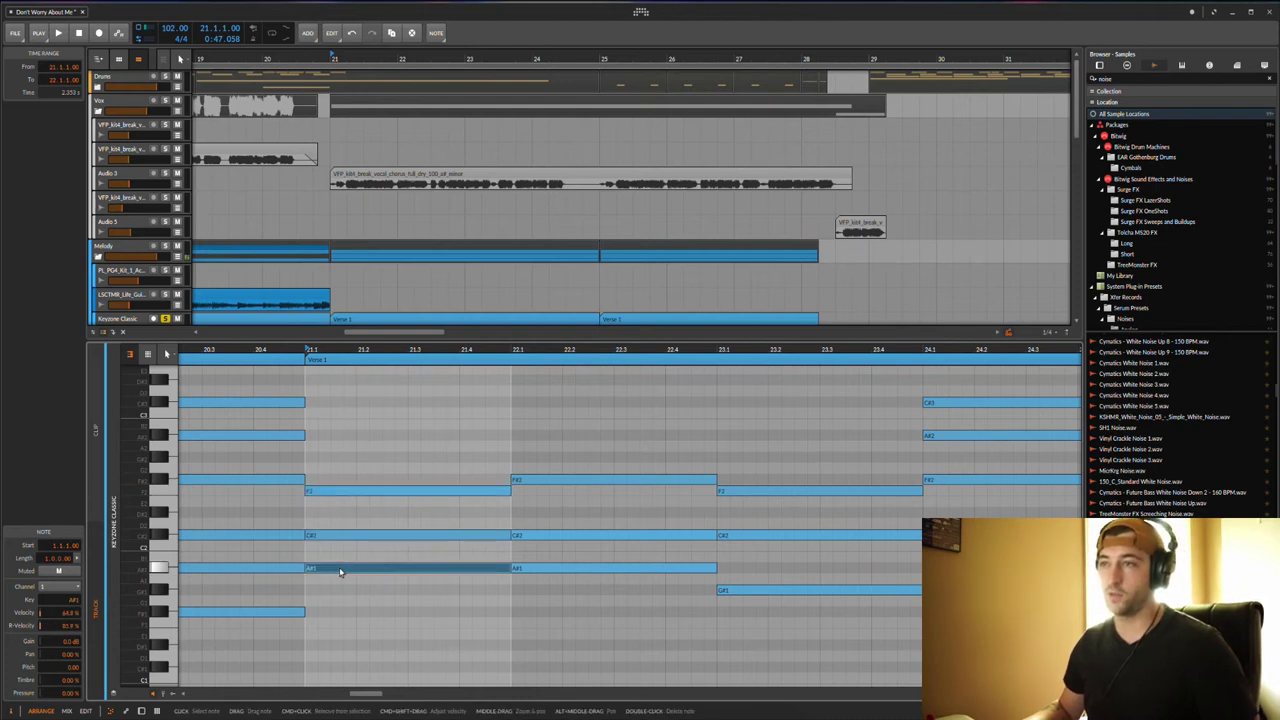
left_click(343, 535)
left_click(347, 491)
left_click(369, 469)
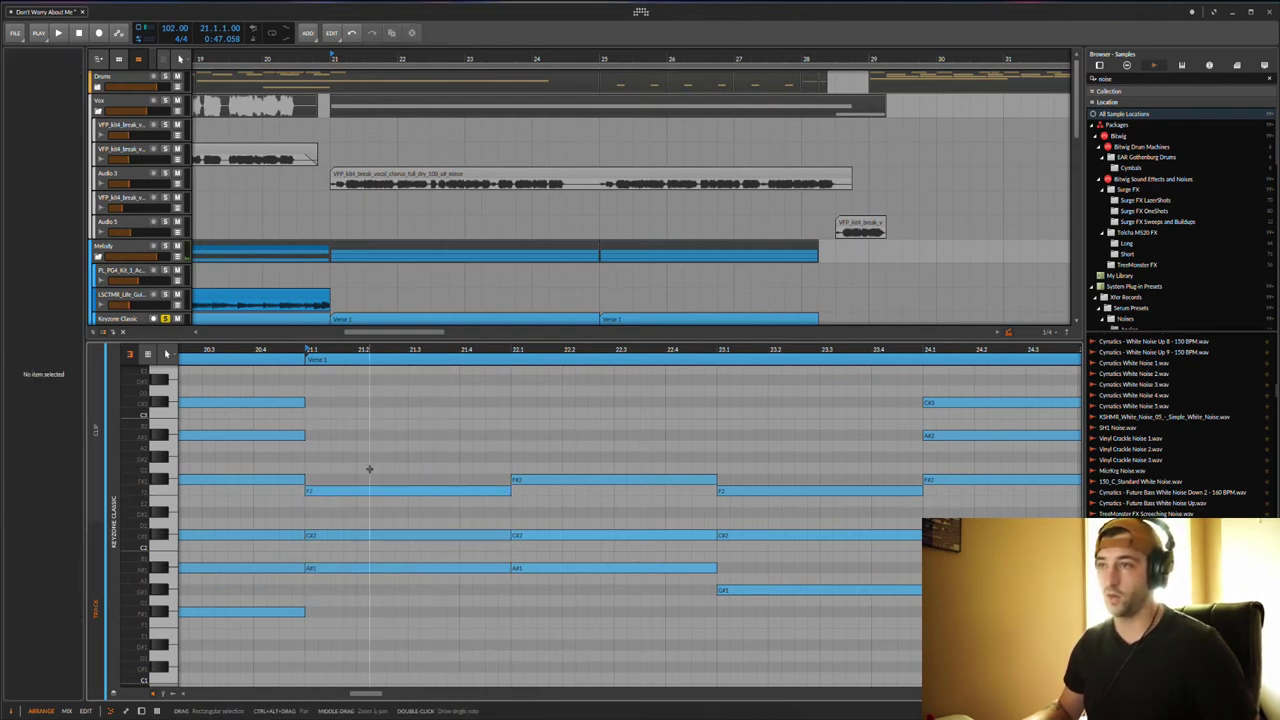
Select the remaining chord notes in bars 21 to 23 and duplicate them one octave higher
left_click_drag(380, 657, 842, 440)
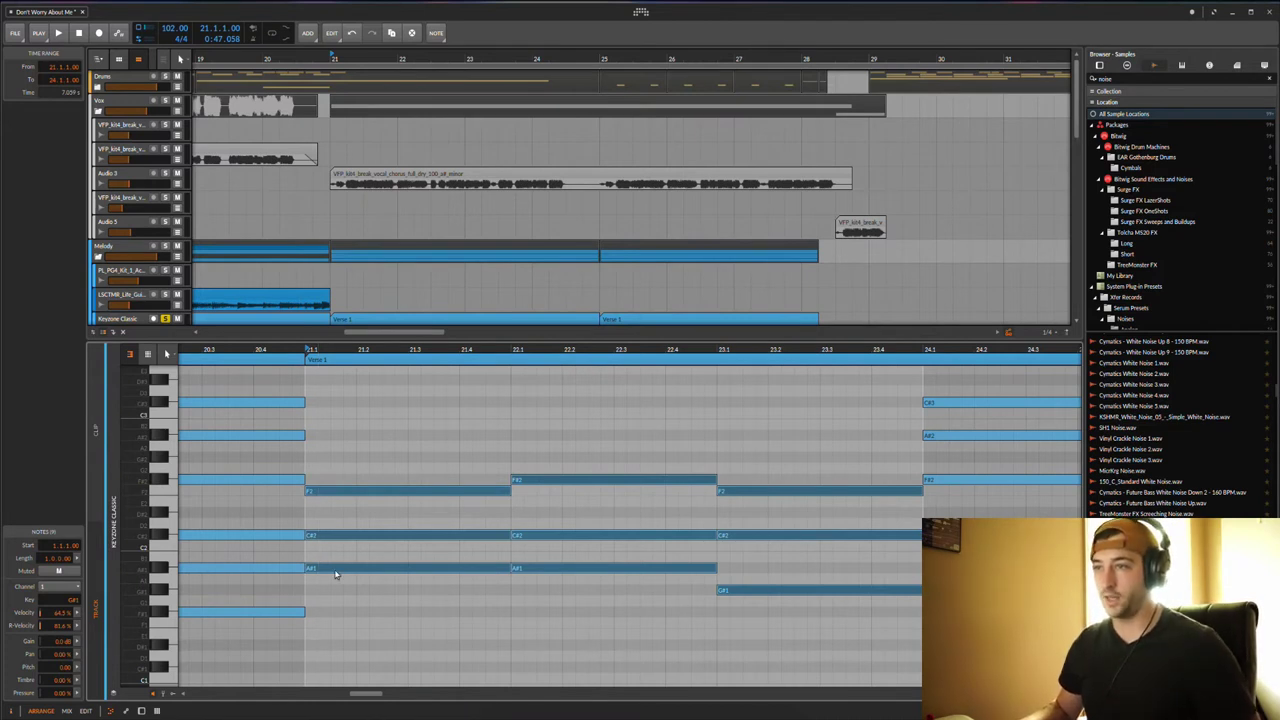
scroll(337, 570, "up", 1)
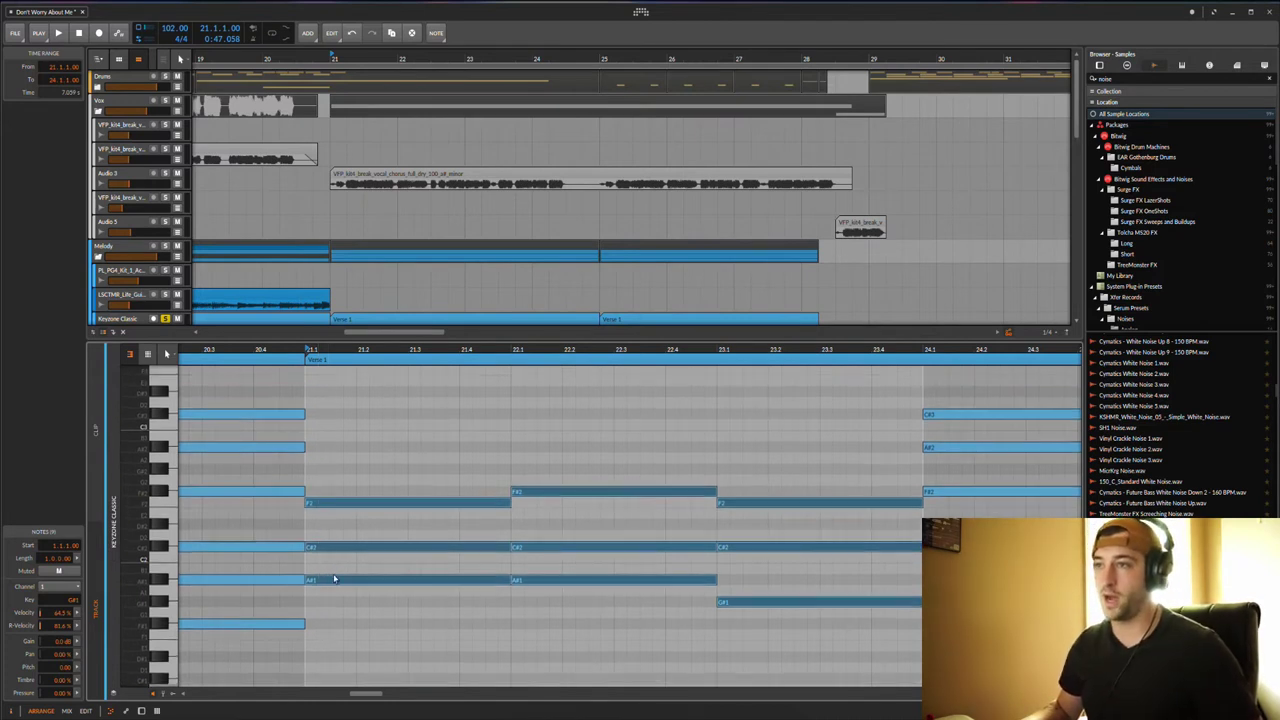
left_click_drag(335, 580, 337, 454)
scroll(350, 460, "left", 1)
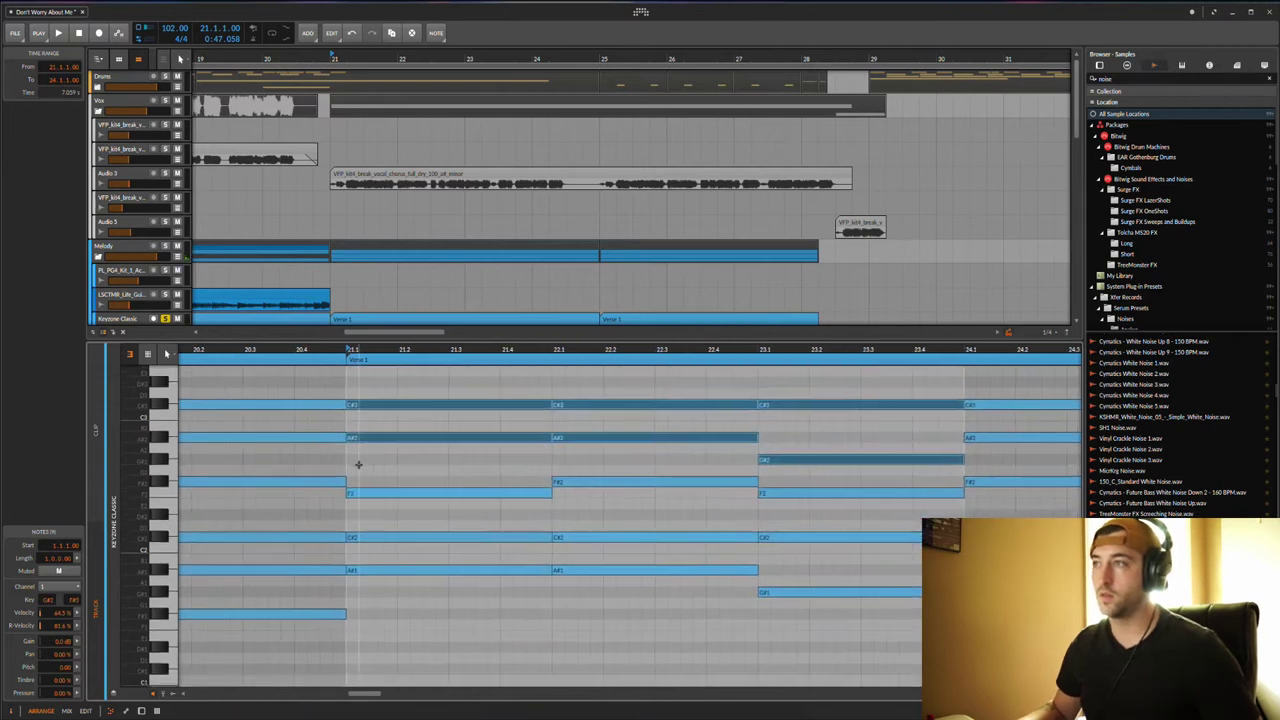
scroll(360, 467, "up", 2)
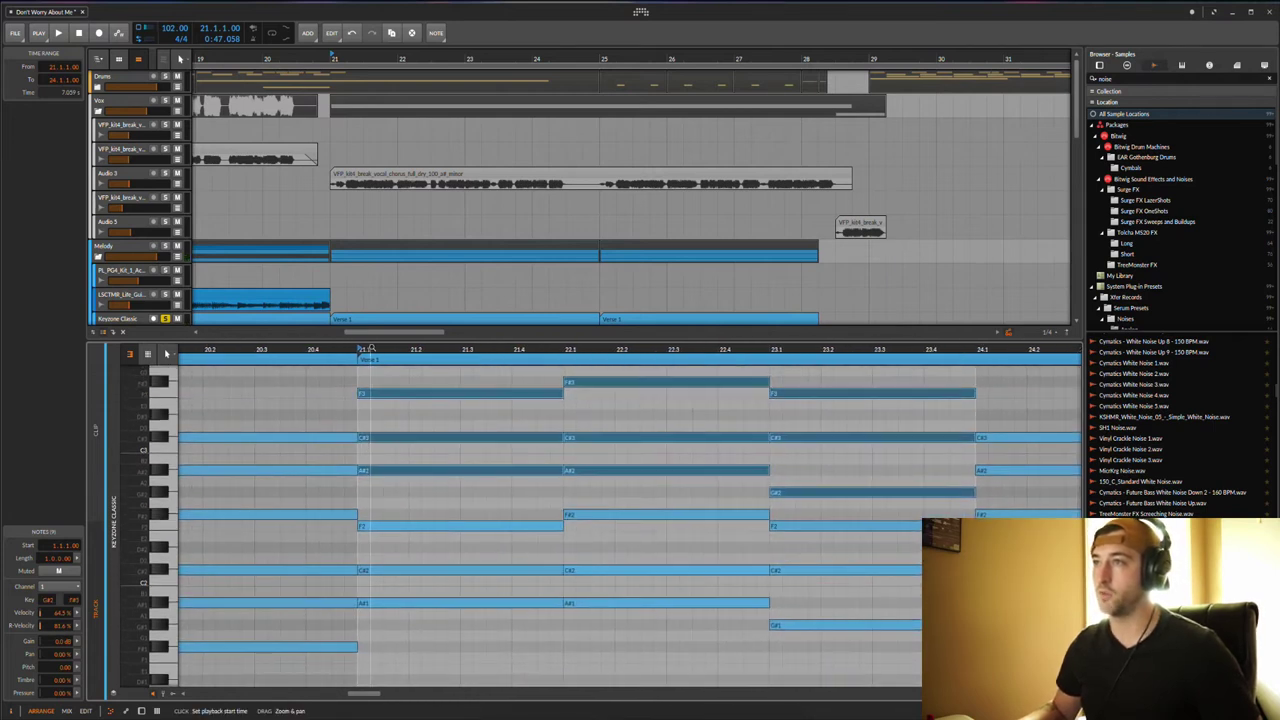
Examine the layout of the doubled chord notes across bars 18 to 28 in the note editor
left_click_drag(365, 351, 440, 474)
scroll(471, 474, "up", 3)
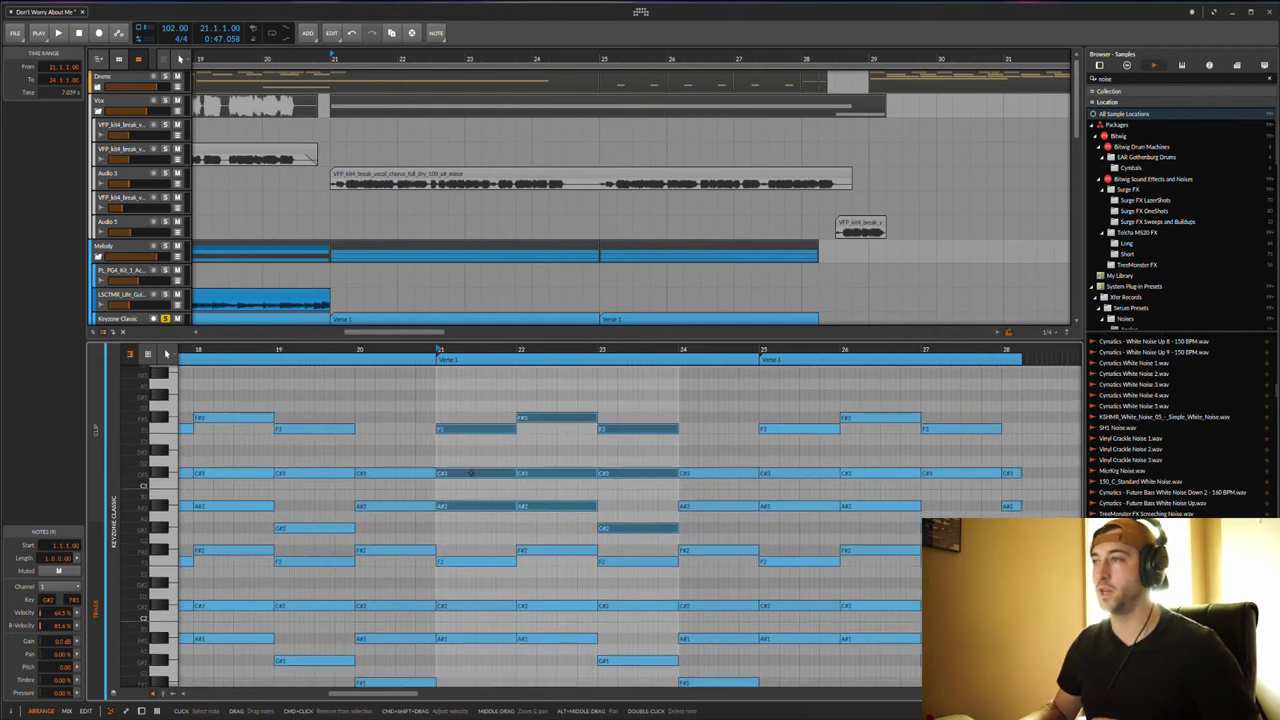
scroll(470, 474, "down", 5)
scroll(440, 455, "up", 1)
left_click(437, 460)
scroll(424, 466, "down", 3)
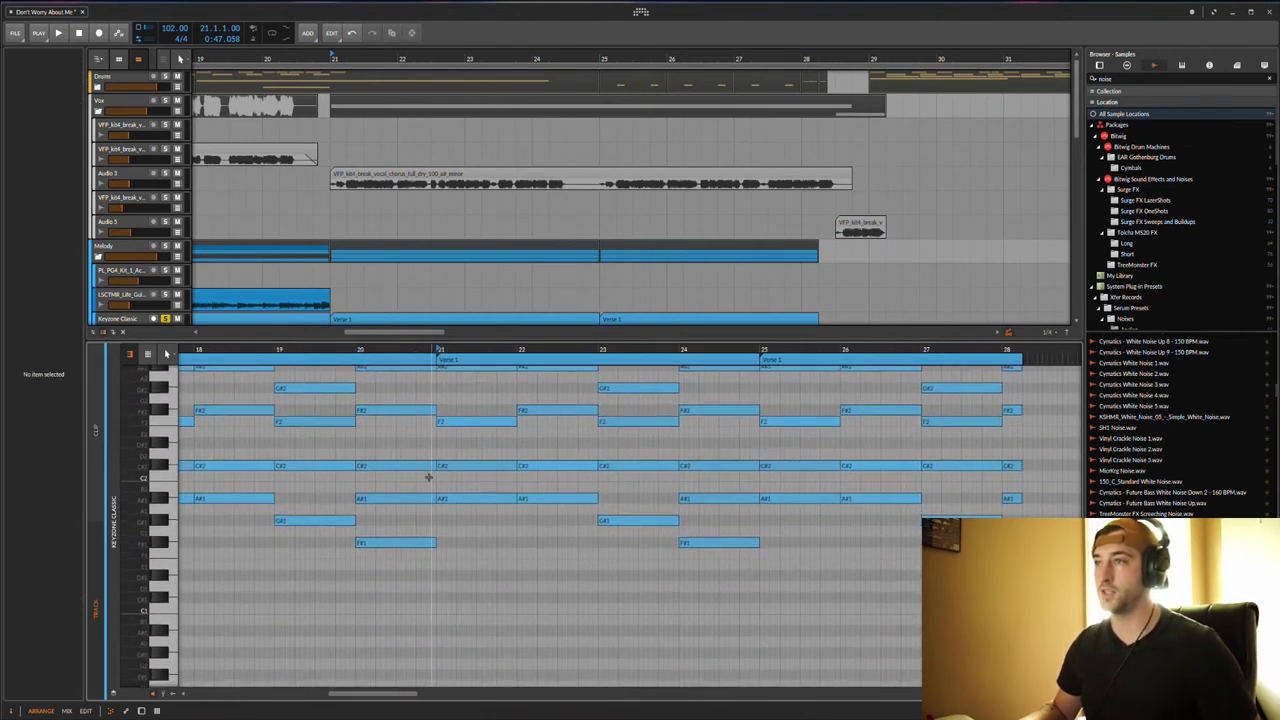
left_click_drag(135, 486, 100, 483)
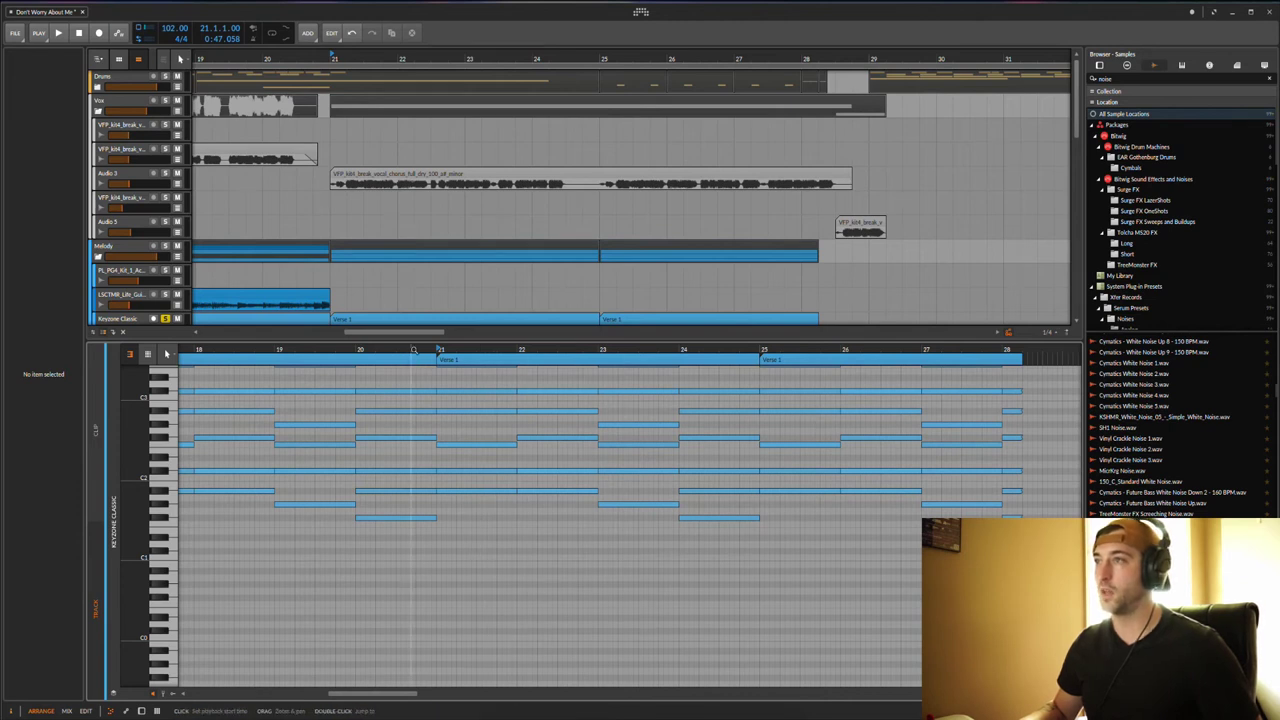
scroll(413, 363, "up", 2)
scroll(423, 397, "up", 2)
left_click_drag(135, 411, 170, 414)
scroll(488, 429, "down", 1)
Play the chords from bar 21 and compare them without the octave copies by undoing and redoing the duplication
key("space")
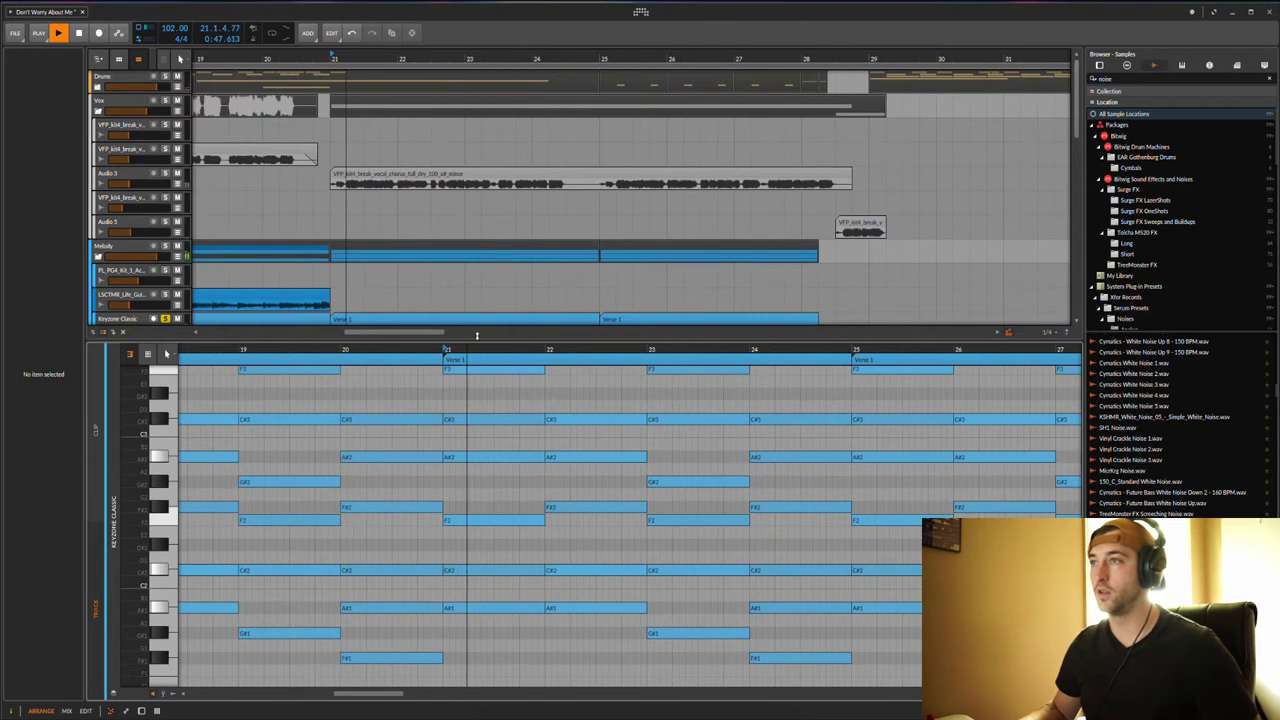
scroll(480, 385, "up", 2)
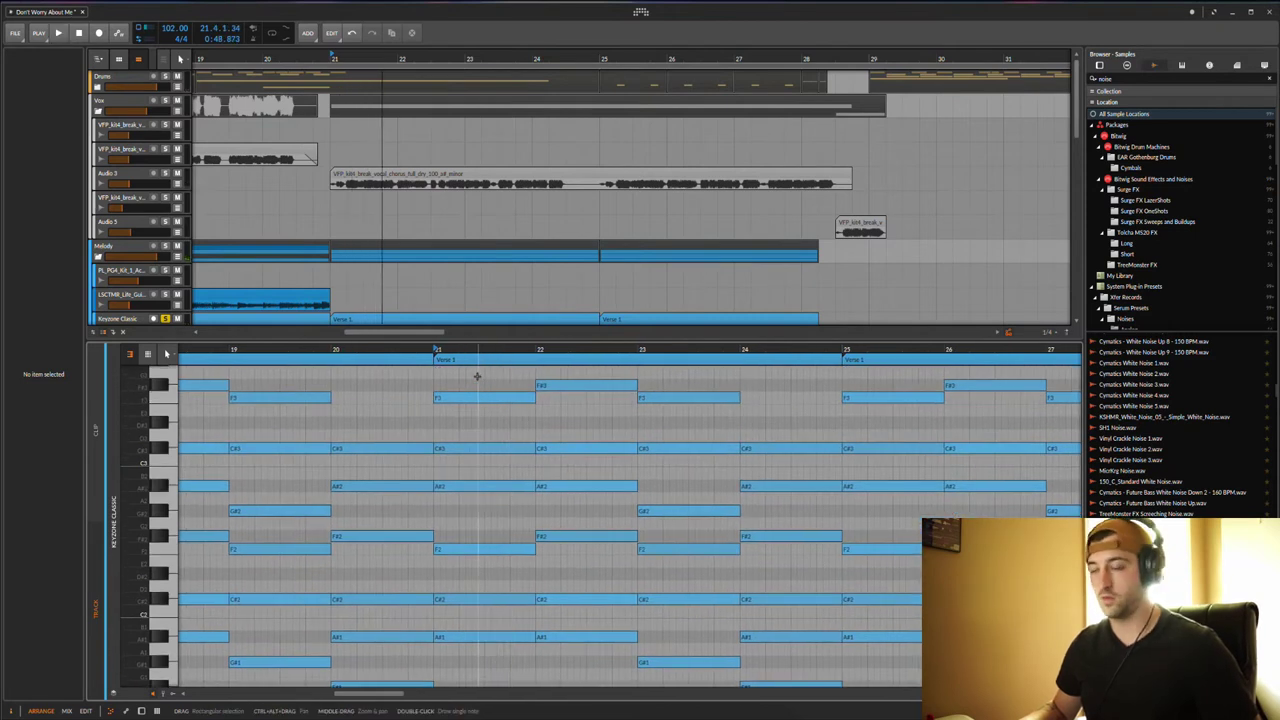
key("ctrl+z")
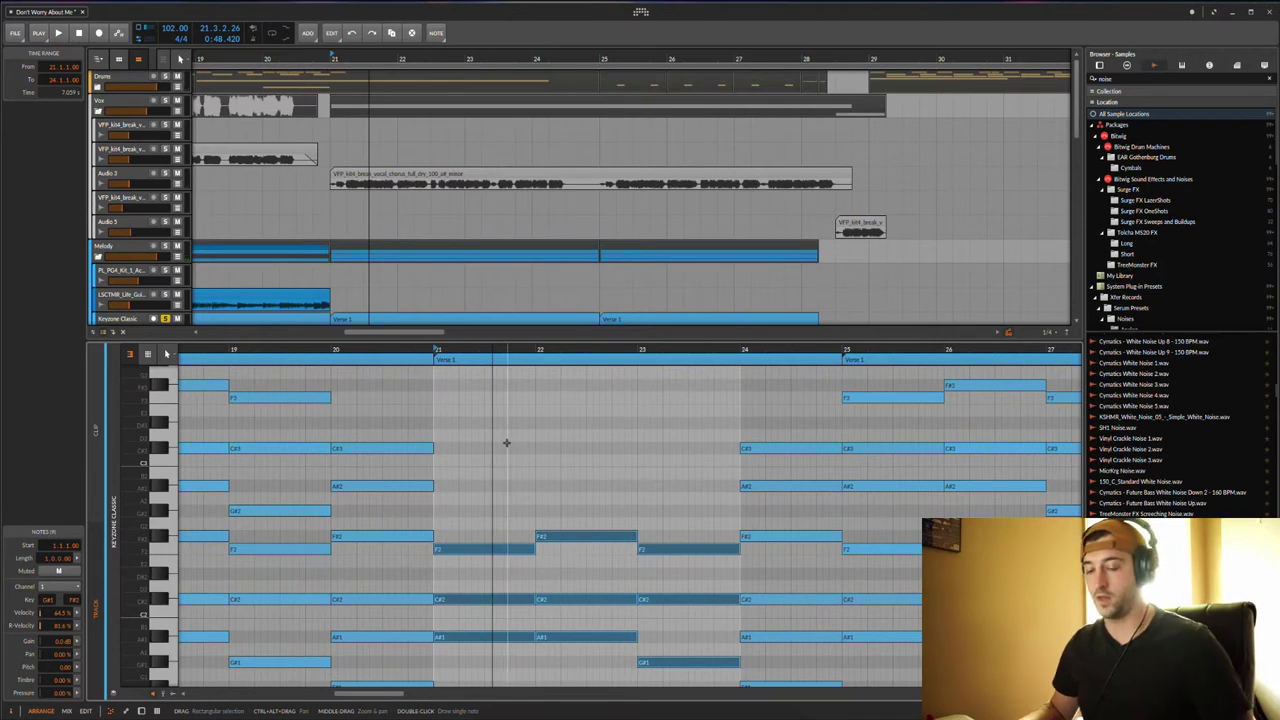
key("ctrl+shift+z")
Close the note editor and select the Keyzone Classic Verse 1 clip at bar 21 in the arrangement
left_click_drag(493, 340, 454, 694)
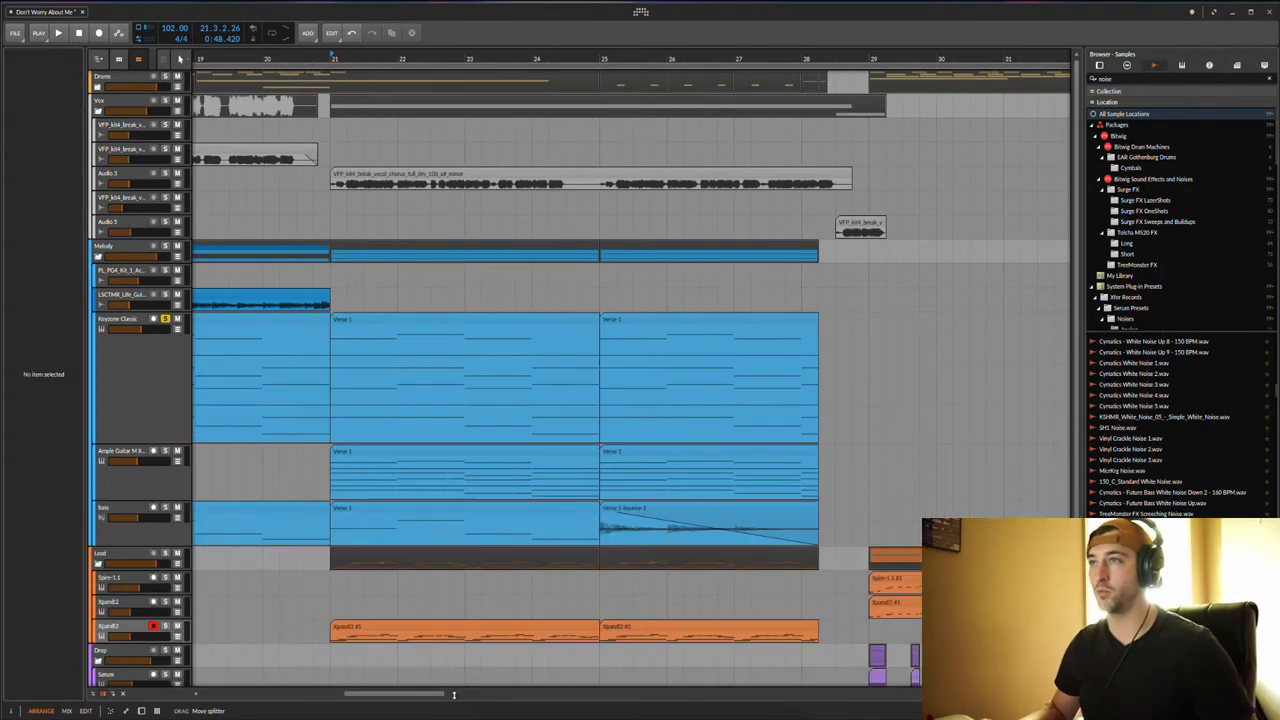
scroll(309, 474, "left", 2)
scroll(309, 476, "down", 1)
scroll(309, 476, "left", 3)
left_click(561, 312)
scroll(437, 497, "left", 3)
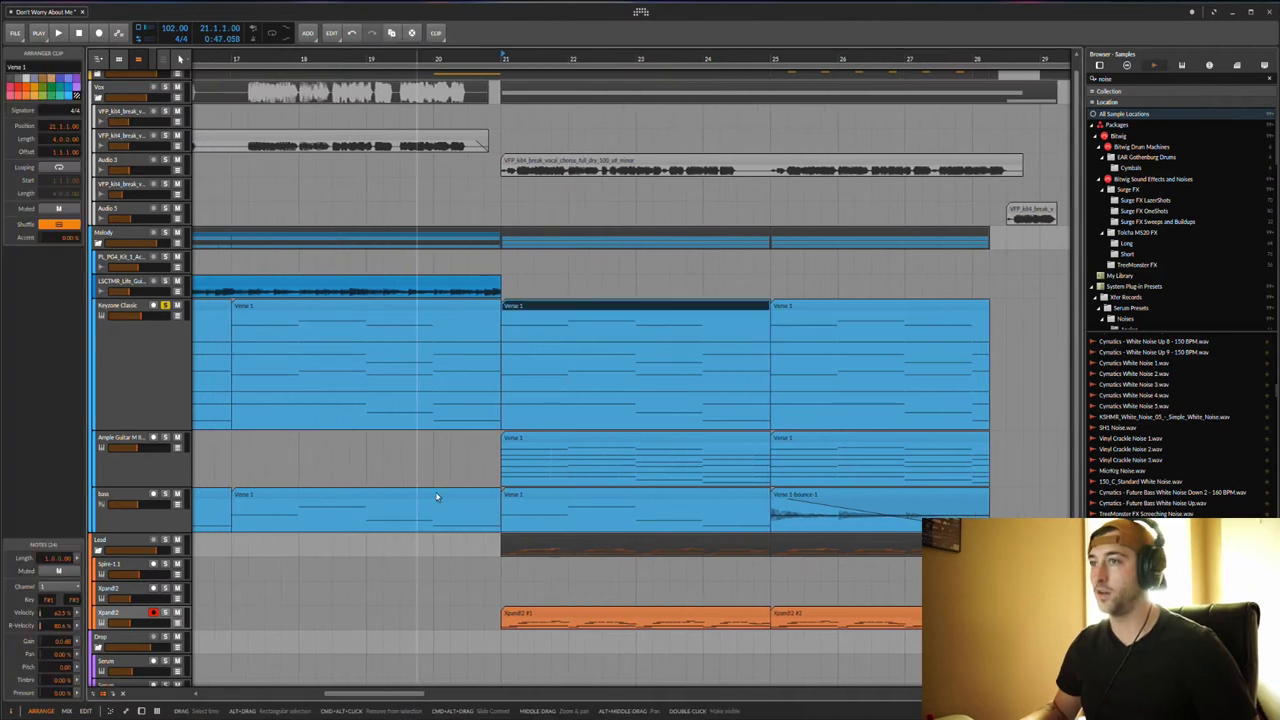
Select the bass clips at bars 17 and 21 and the Keyzone Classic clip at bar 17 to compare them
left_click(335, 499)
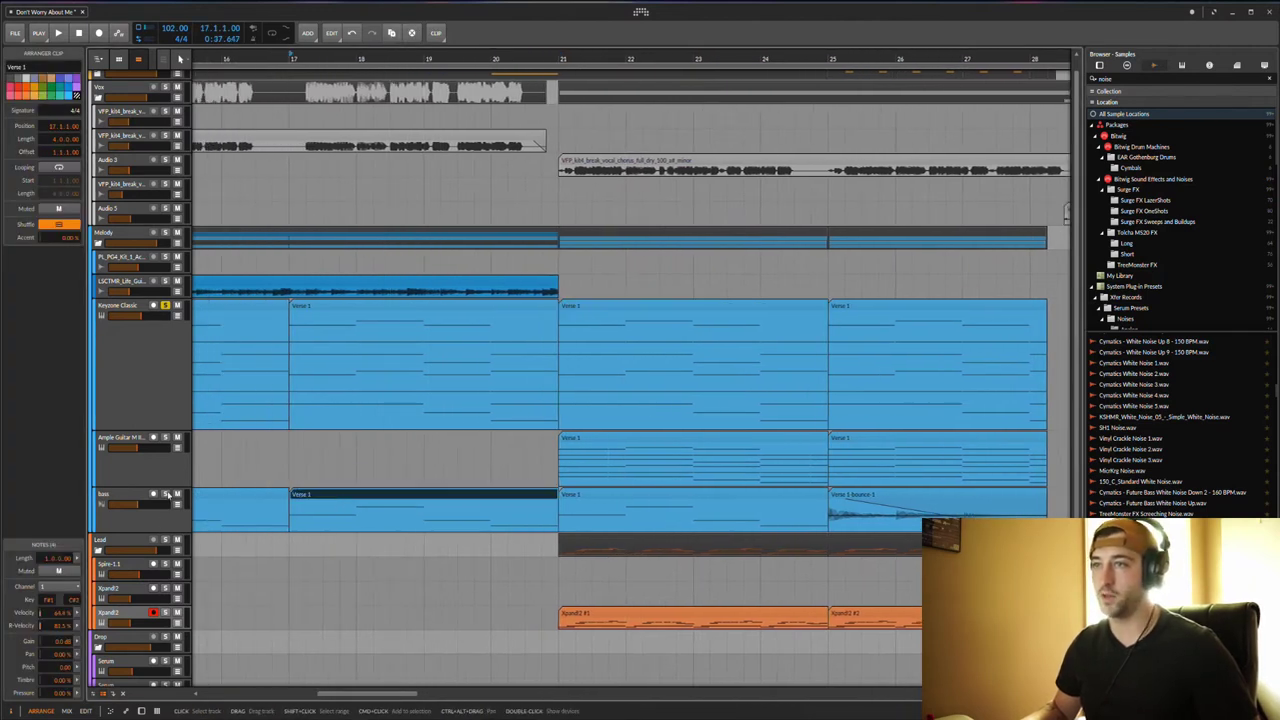
left_click(663, 503)
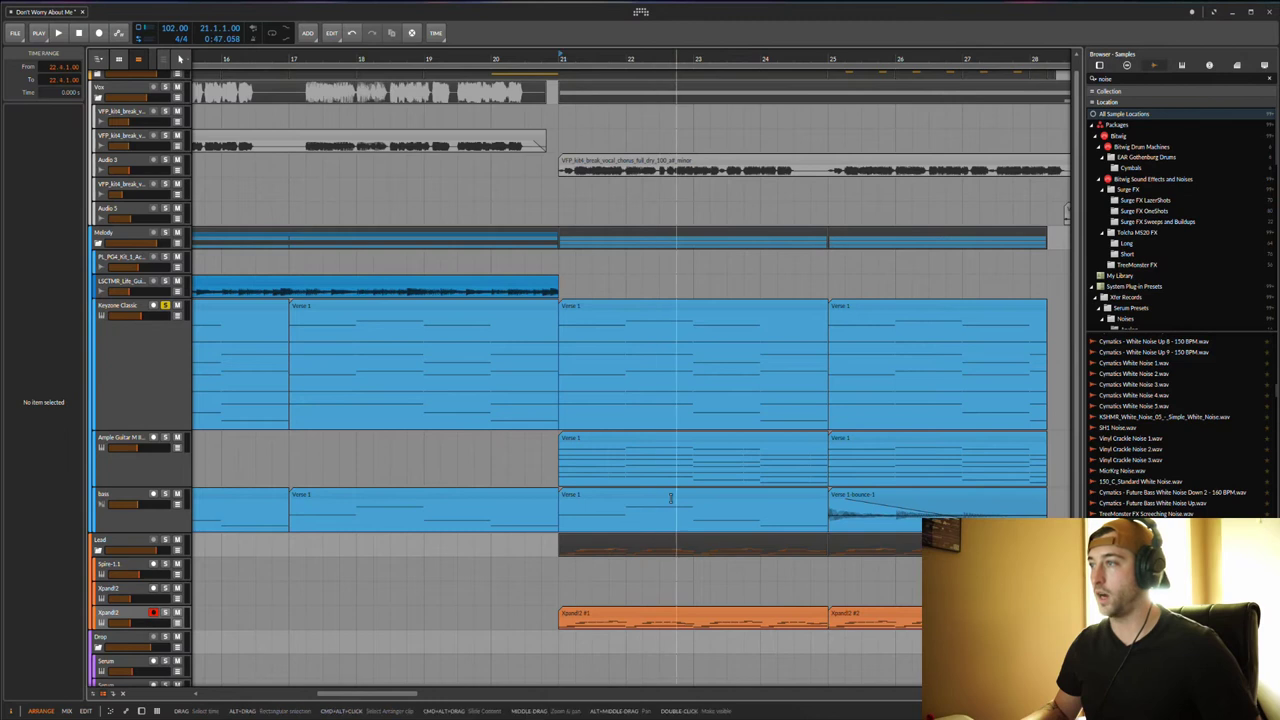
left_click(460, 493)
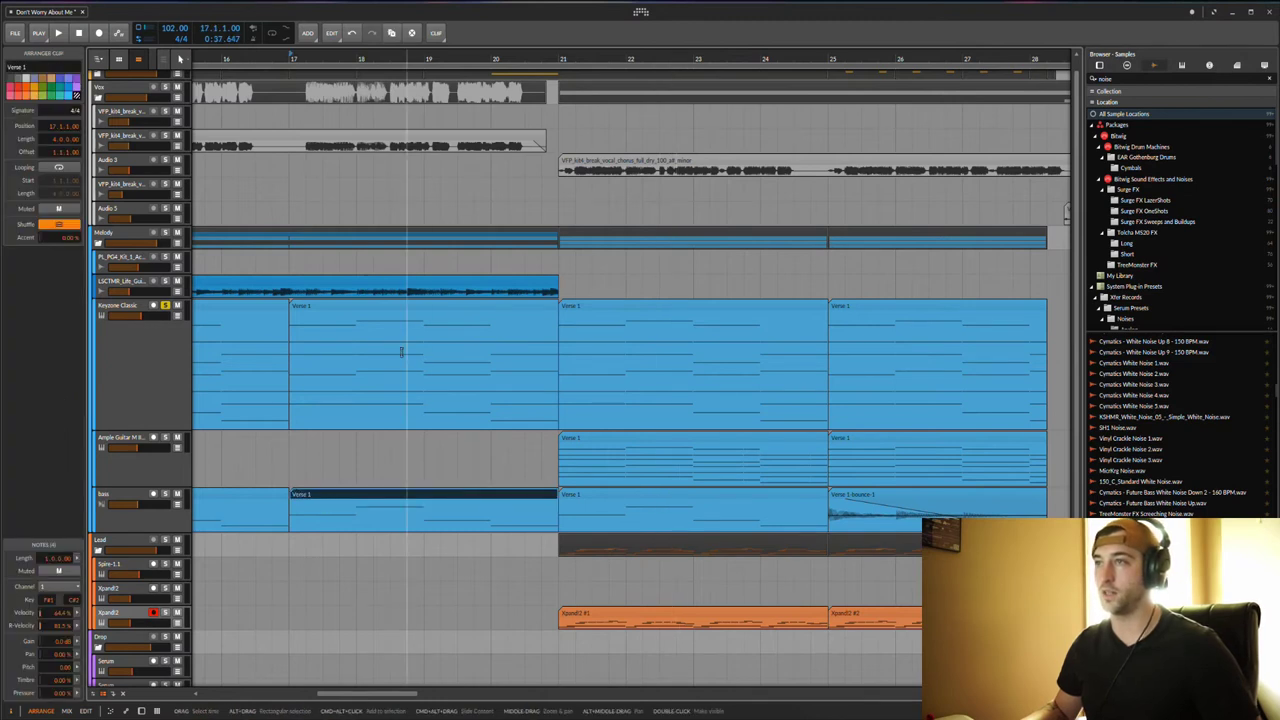
left_click(396, 308)
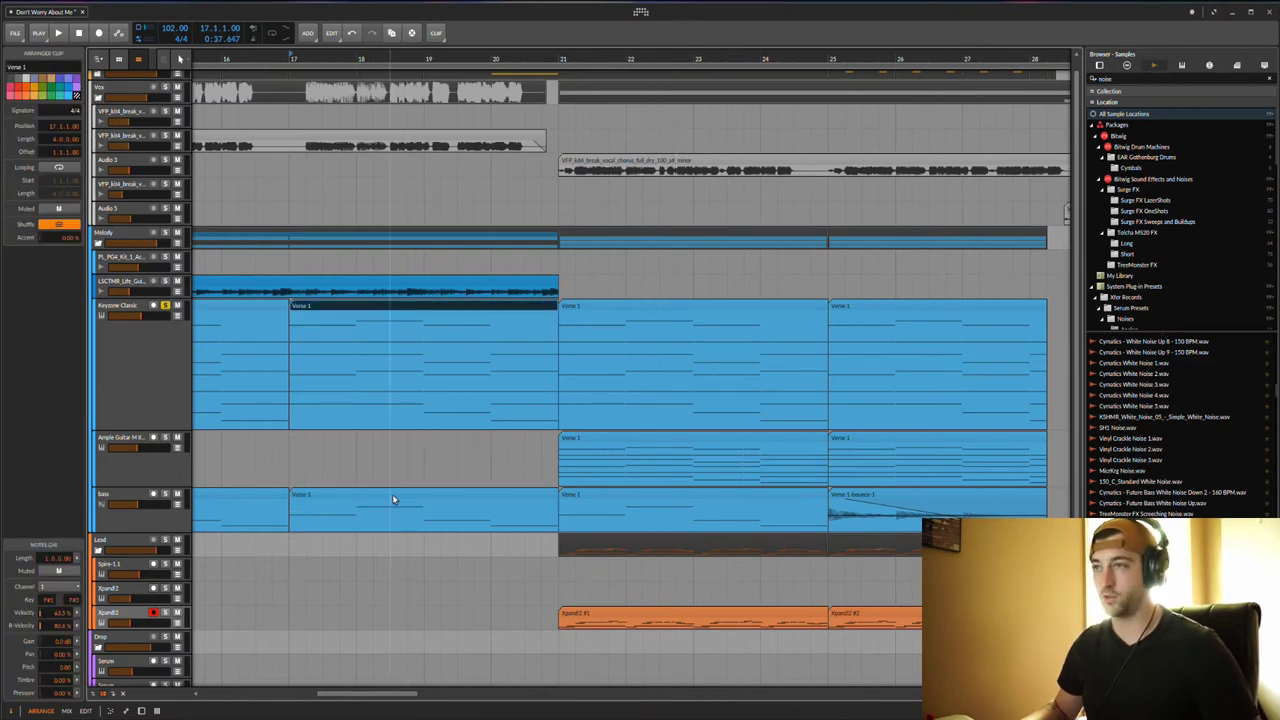
Open the Ample Bass P Lite II instrument window from the bass track and place it over the arrangement
scroll(393, 495, "right", 1)
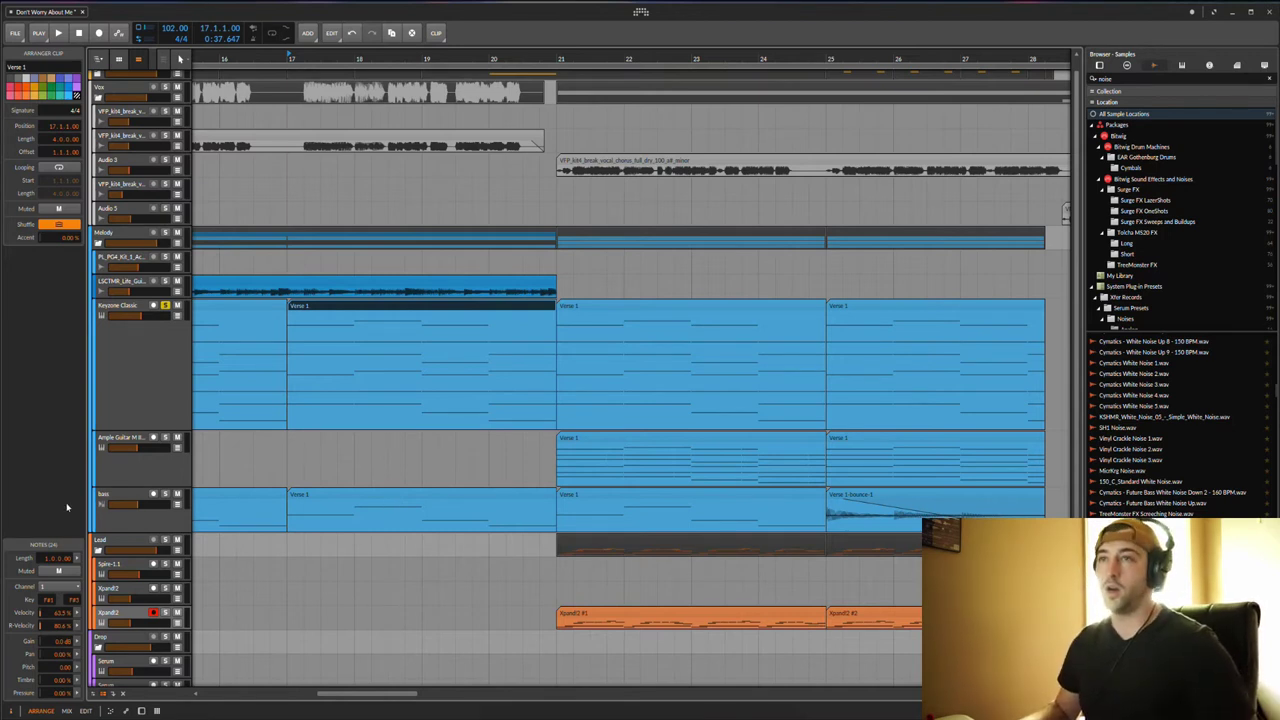
scroll(470, 470, "right", 3)
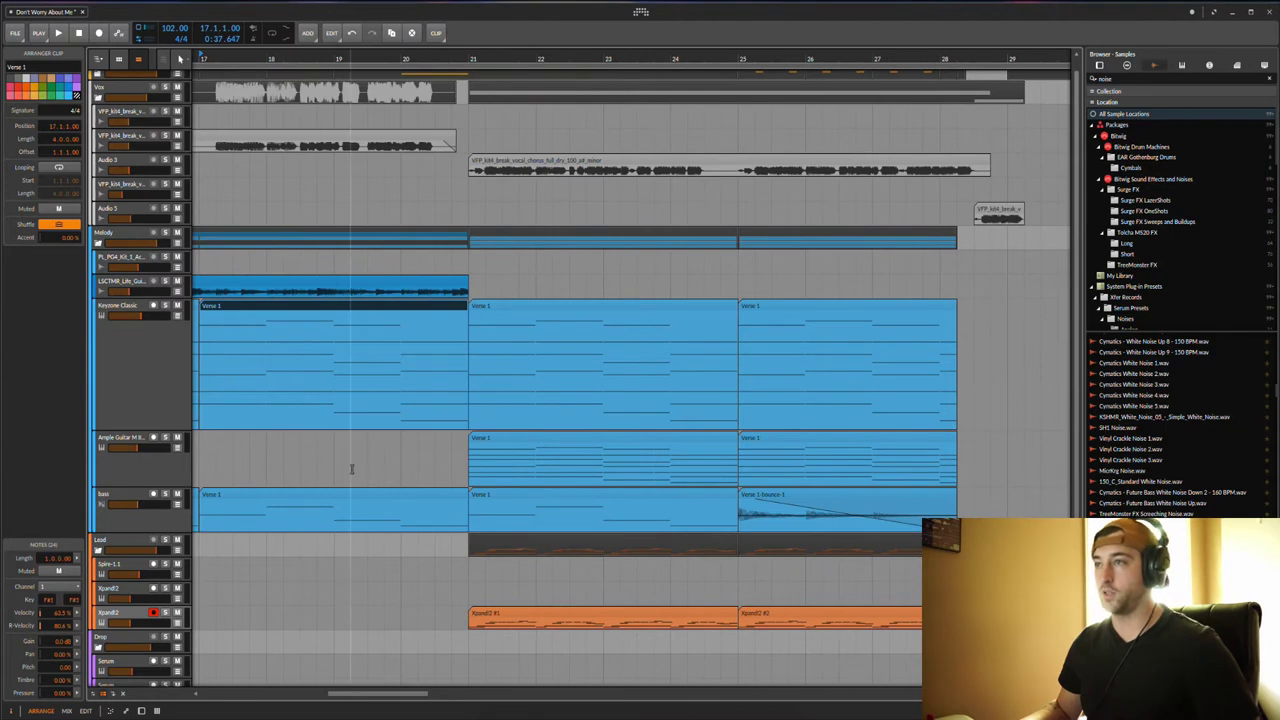
scroll(354, 466, "right", 4)
double_click(133, 497)
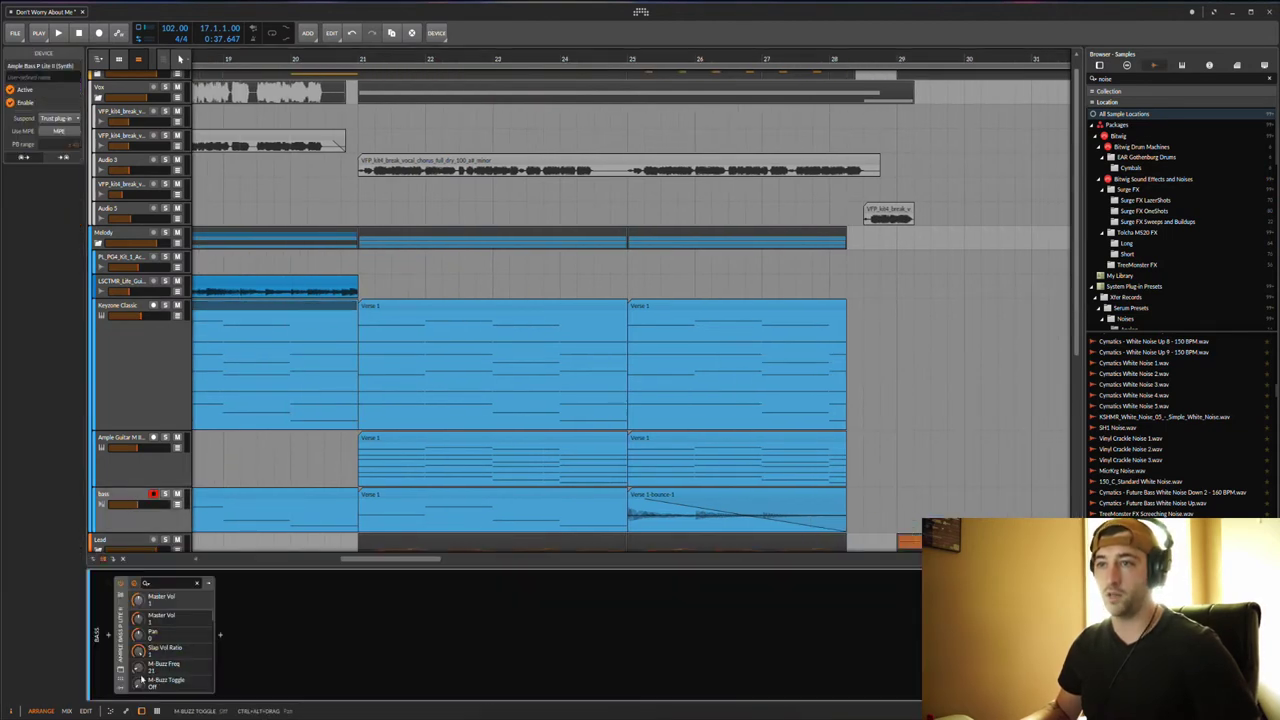
left_click(121, 672)
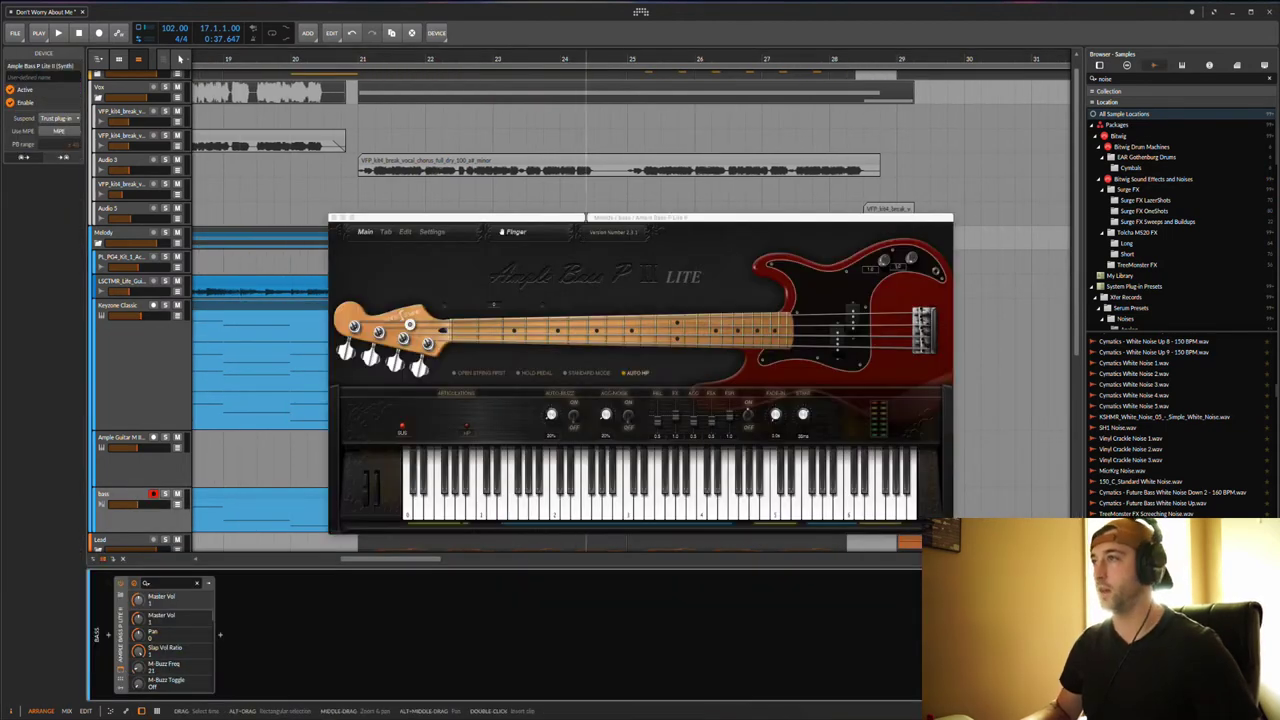
left_click_drag(604, 218, 612, 184)
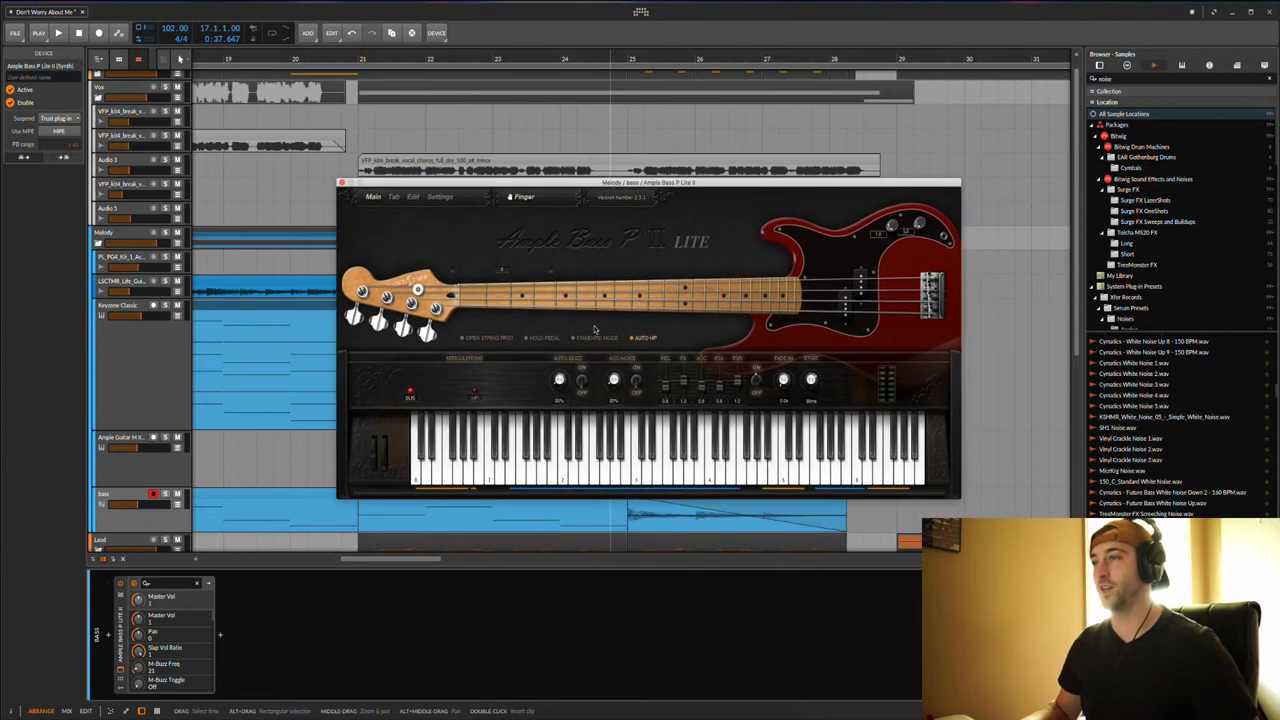
Solo the bass track and play it from bar 17 with its instrument window and device chain shown
left_click(606, 570)
key("d")
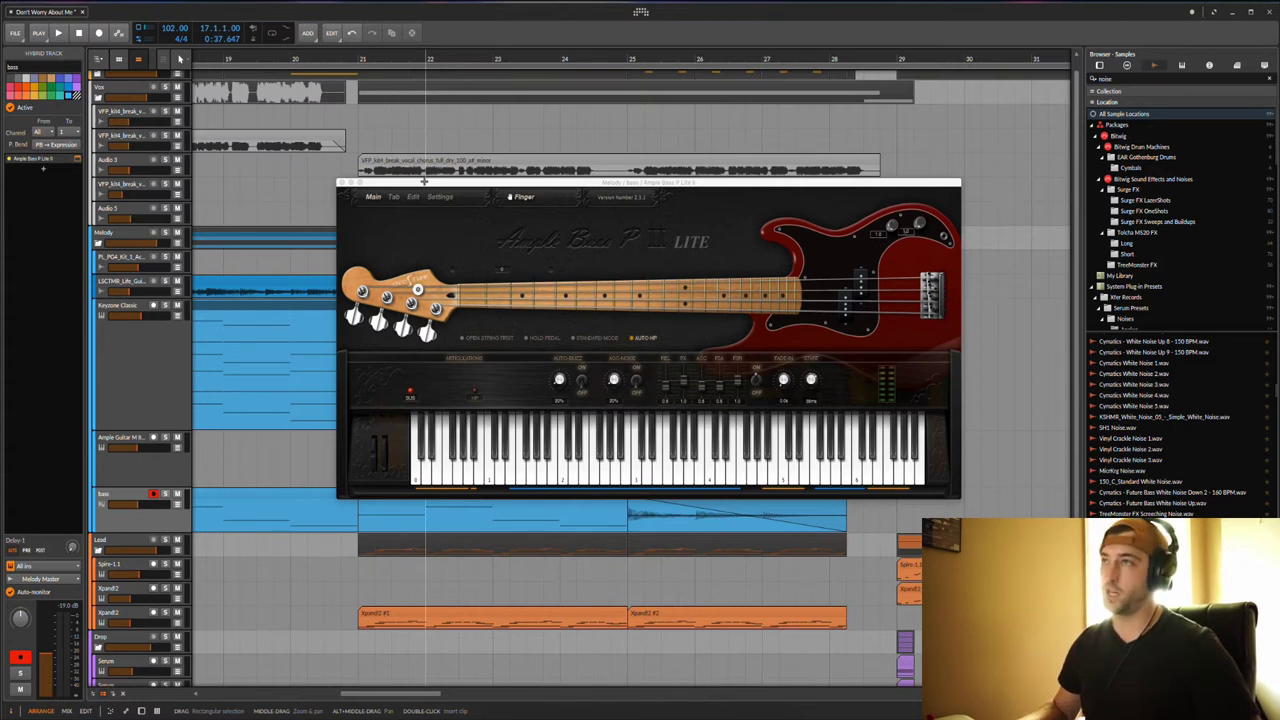
left_click_drag(437, 183, 428, 215)
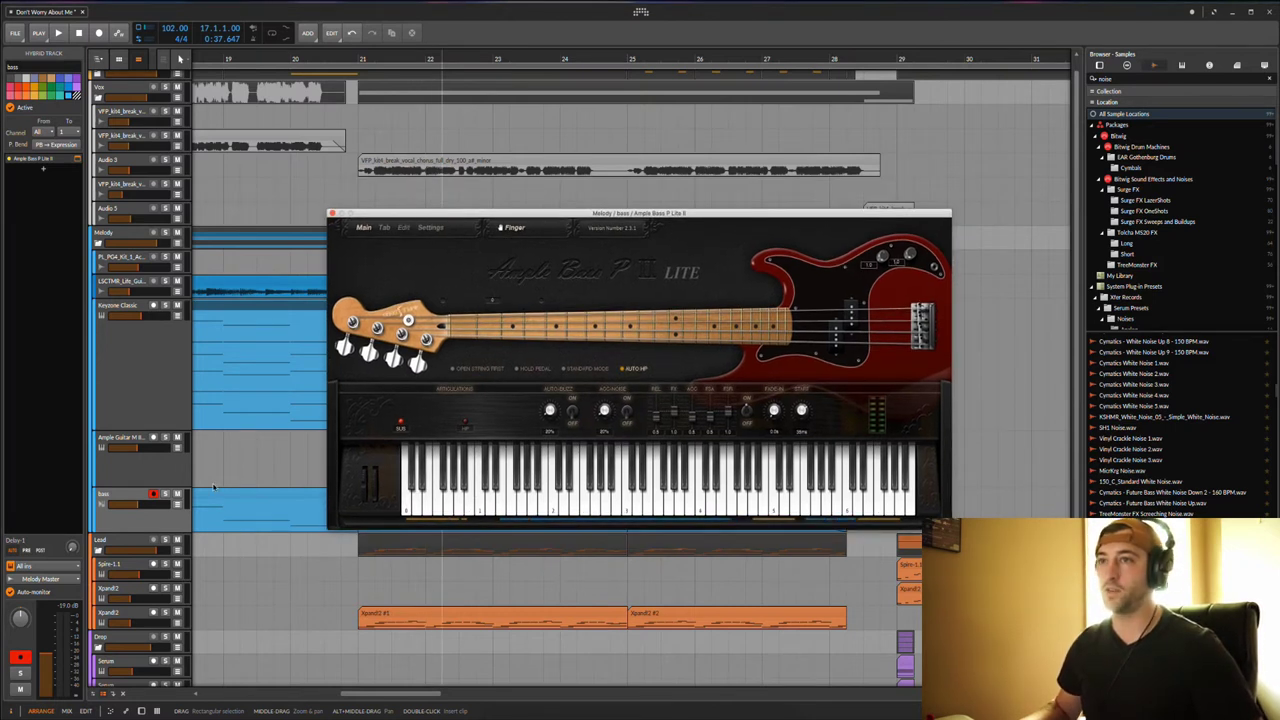
double_click(113, 497)
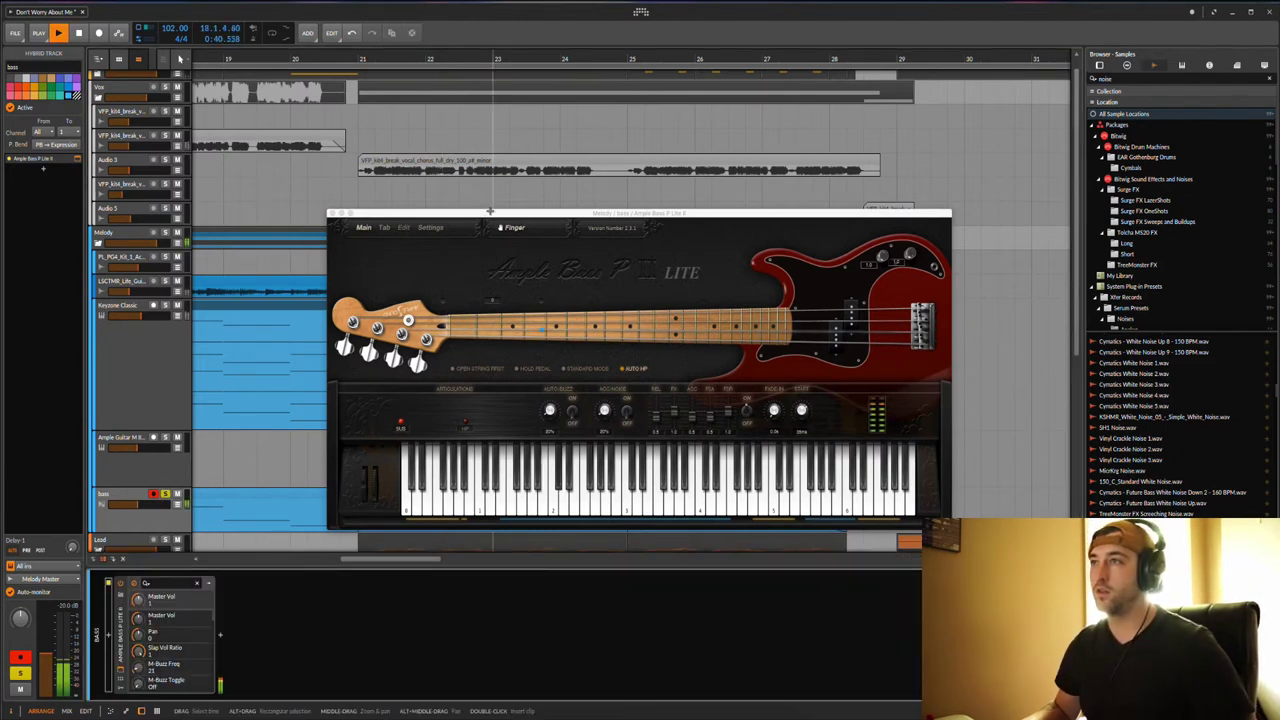
left_click_drag(337, 213, 450, 211)
key("space")
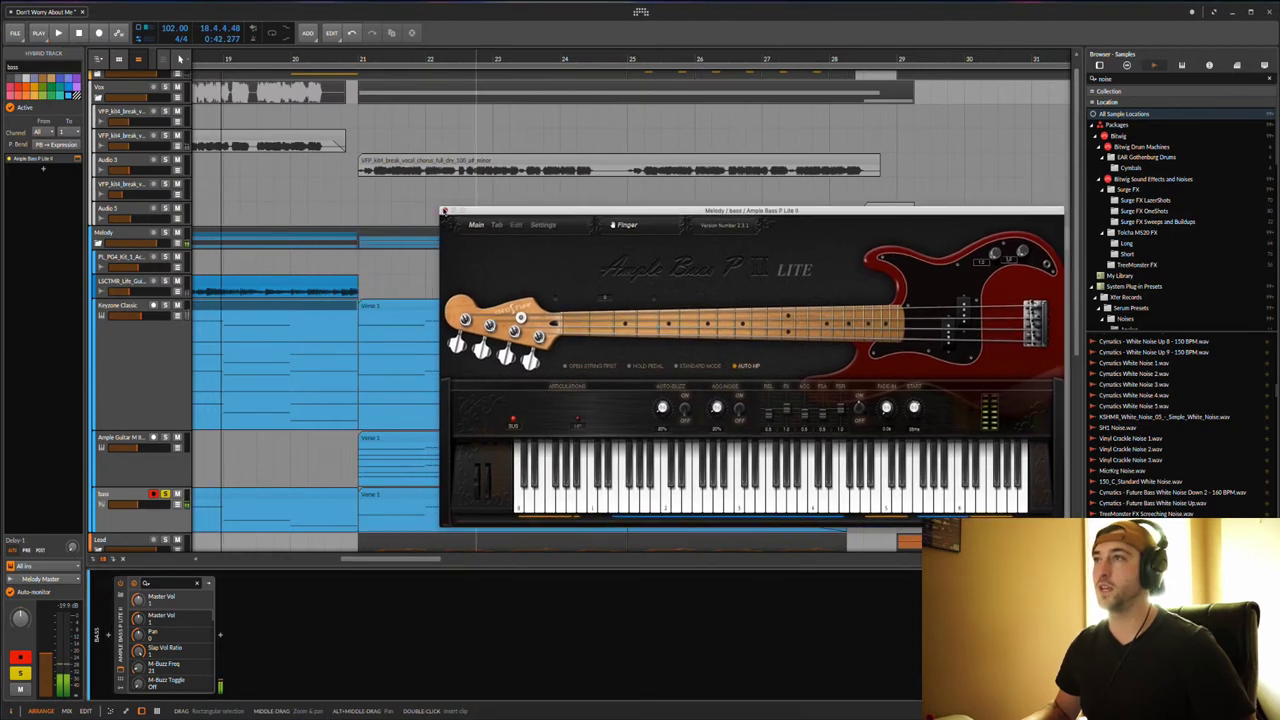
Close the bass instrument window and set the playback start to bar 20
left_click(445, 211)
left_click(296, 466)
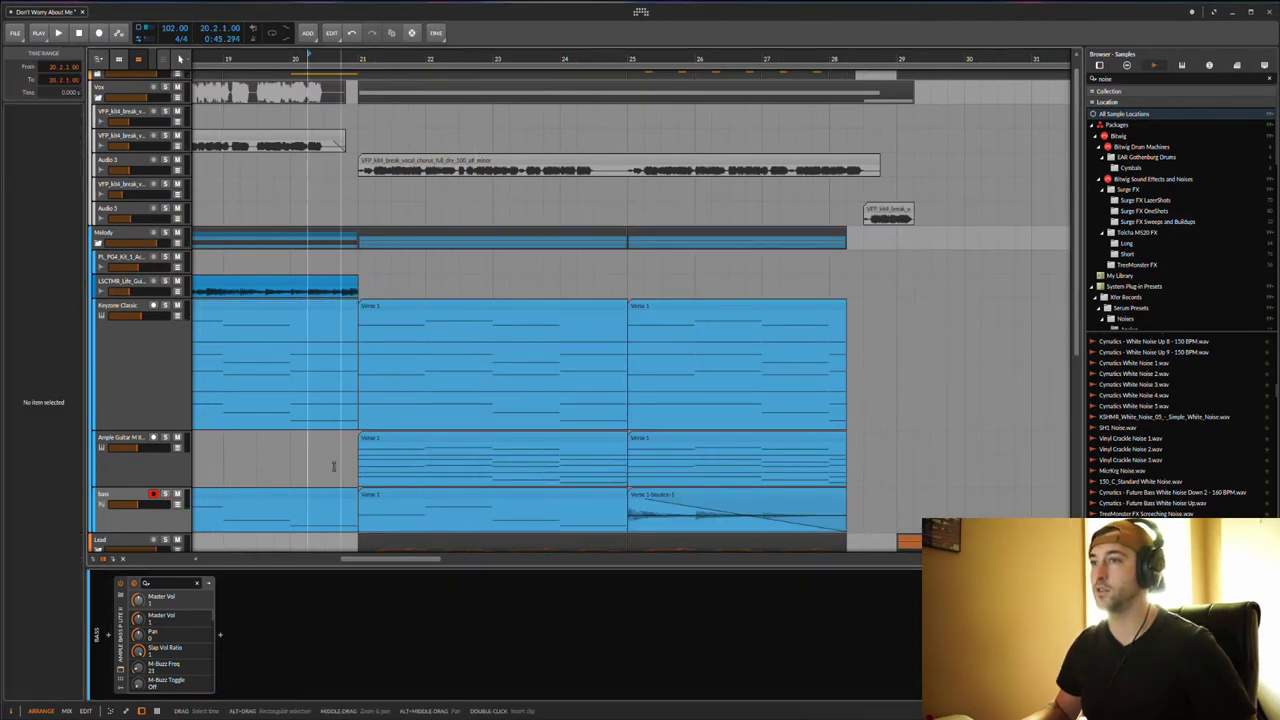
left_click_drag(240, 466, 338, 466)
left_click(301, 466)
scroll(338, 466, "left", 3)
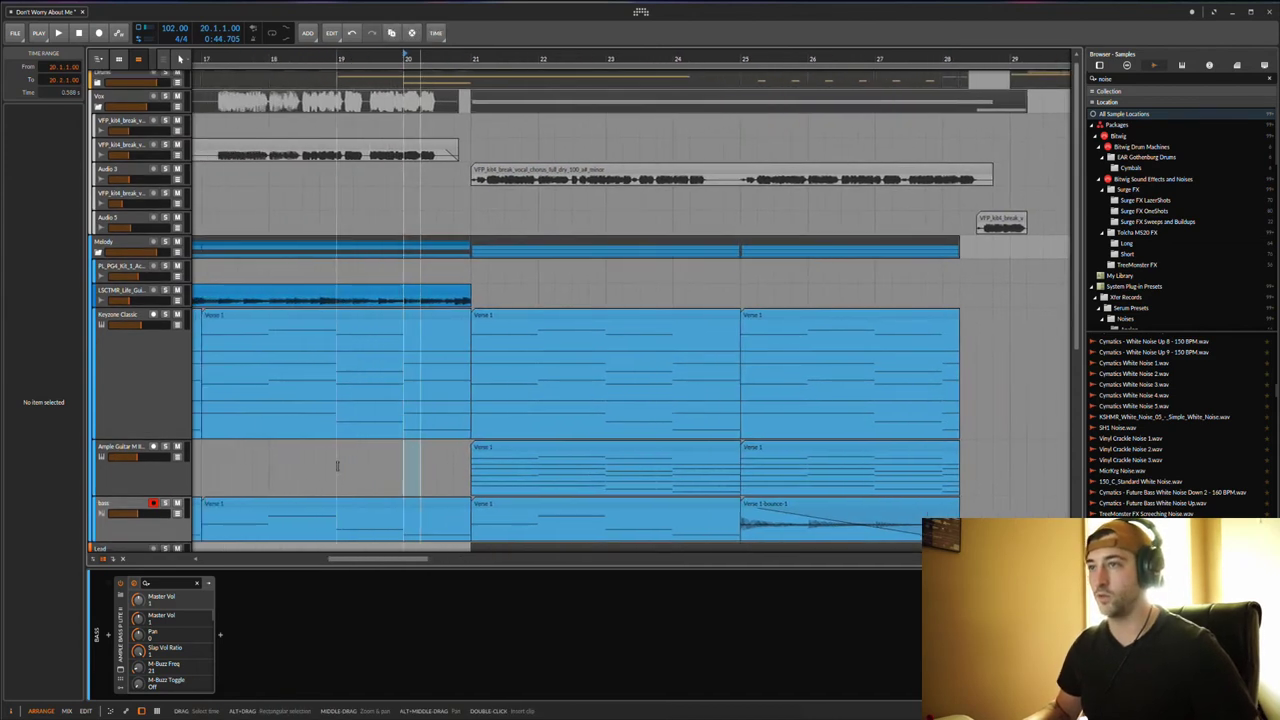
Select the Ample Guitar track's Verse 1 clip at bar 21 and open the Ample Guitar M II Lite instrument window
left_click_drag(363, 561, 388, 561)
left_click(123, 452)
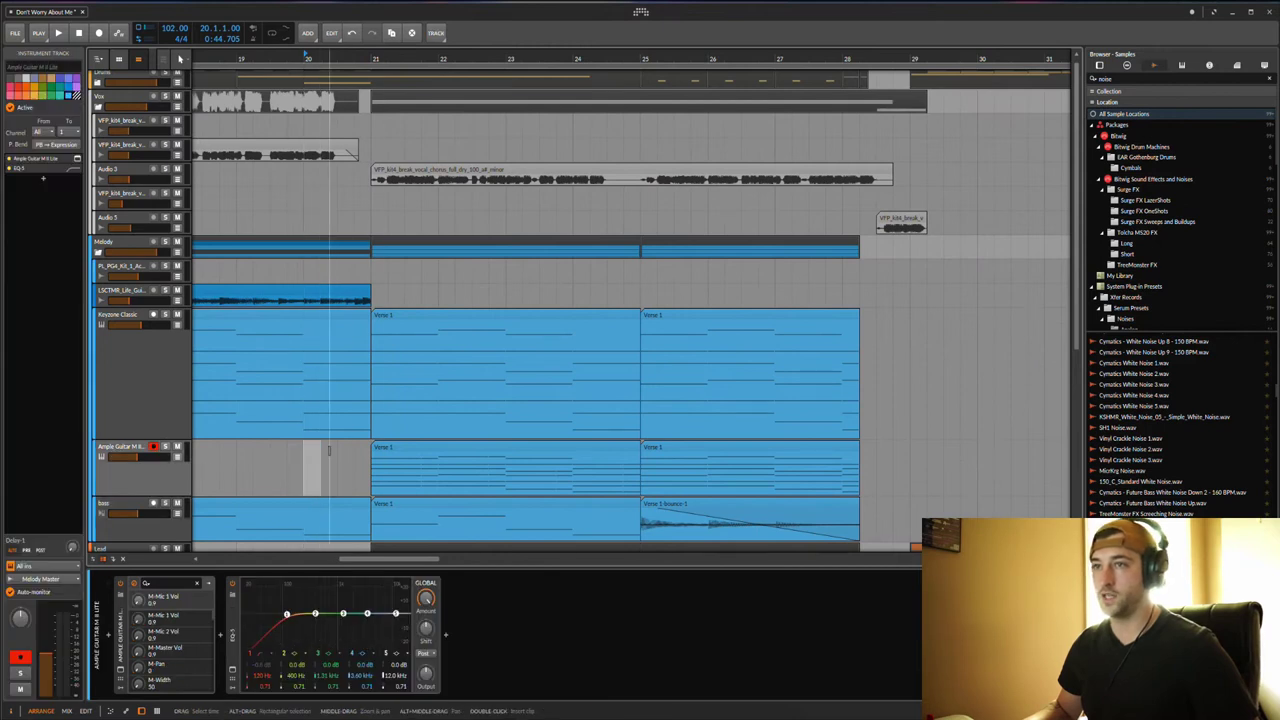
scroll(434, 251, "down", 3)
left_click(383, 373)
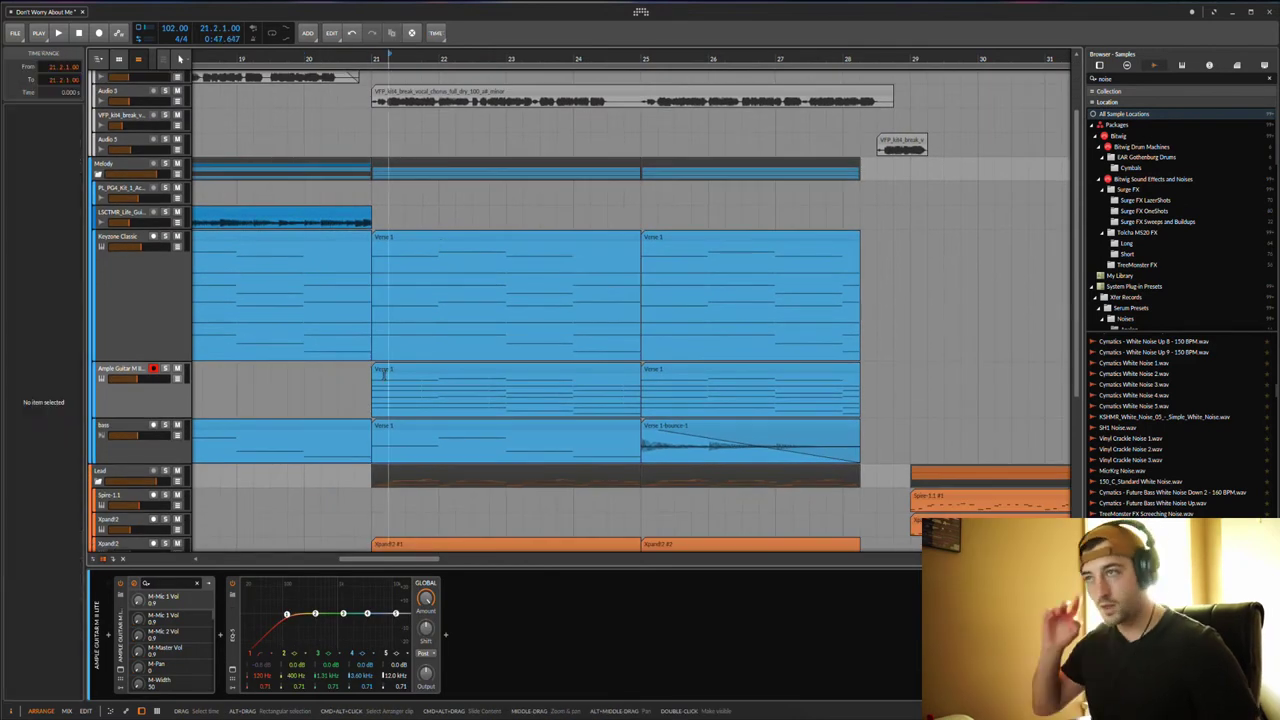
left_click(376, 371)
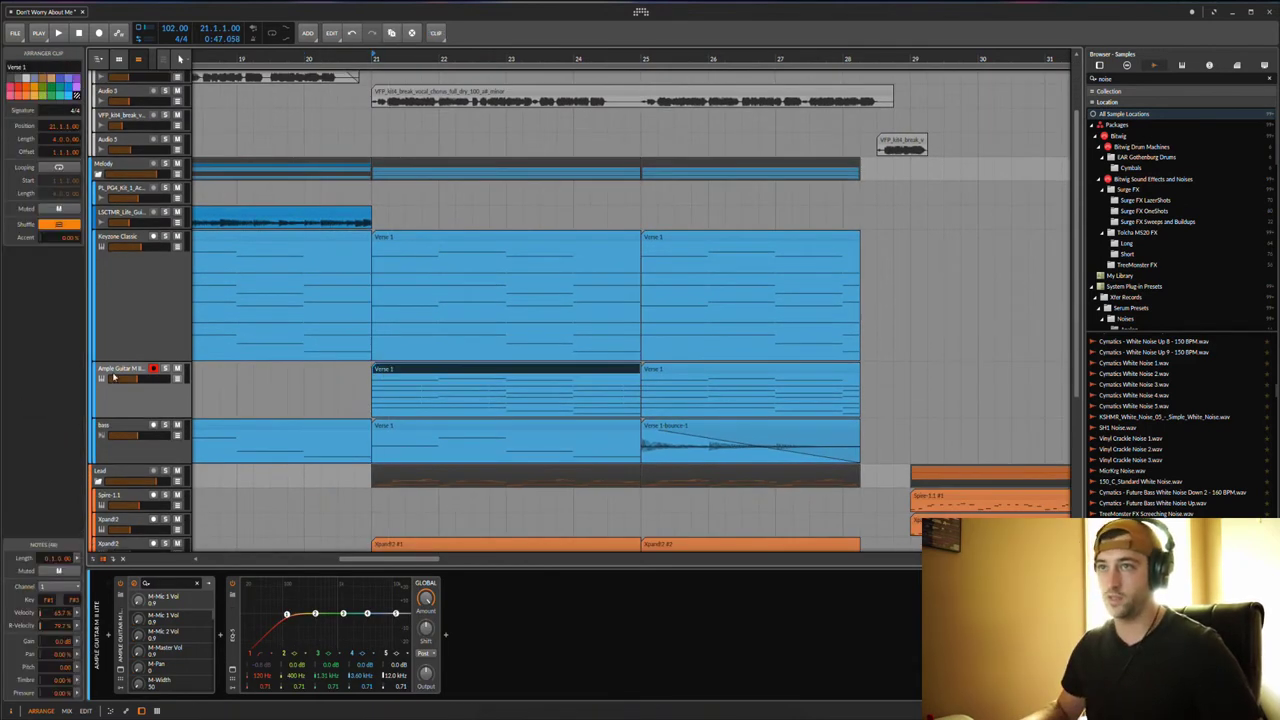
left_click(127, 686)
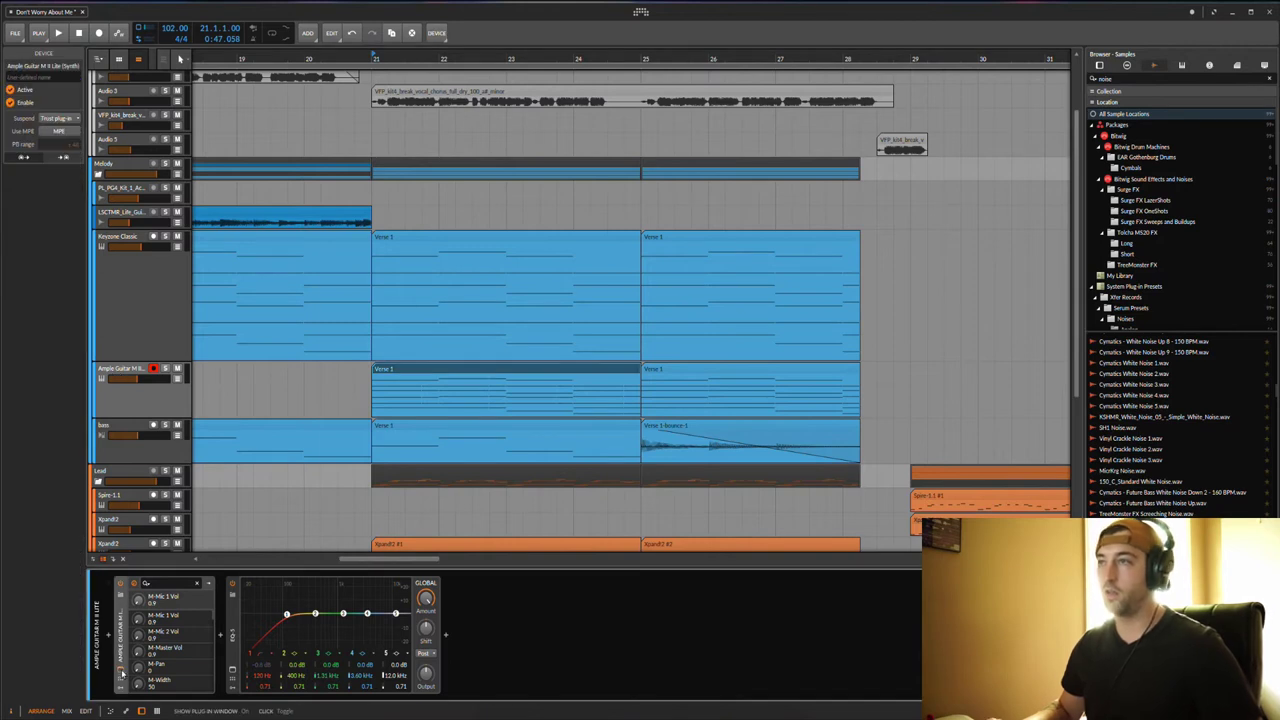
left_click(122, 673)
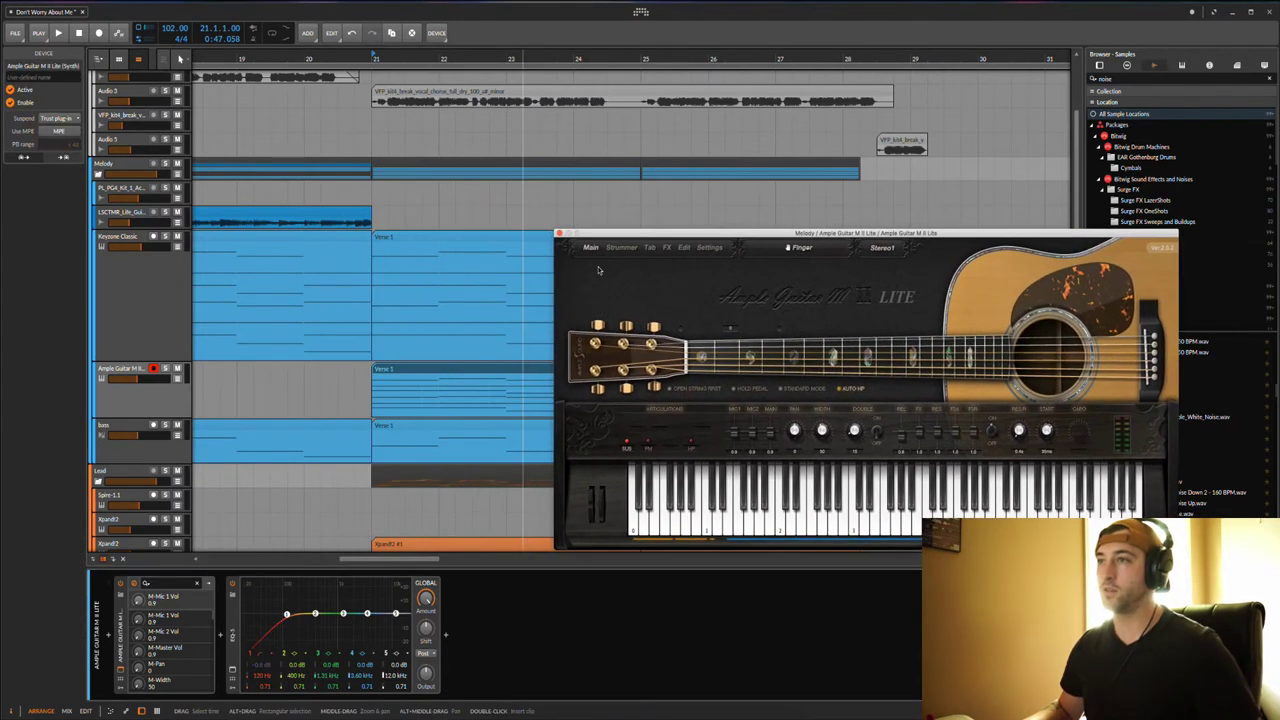
Open the bass instrument window below the guitar's to compare the two, and close it again
left_click(115, 445)
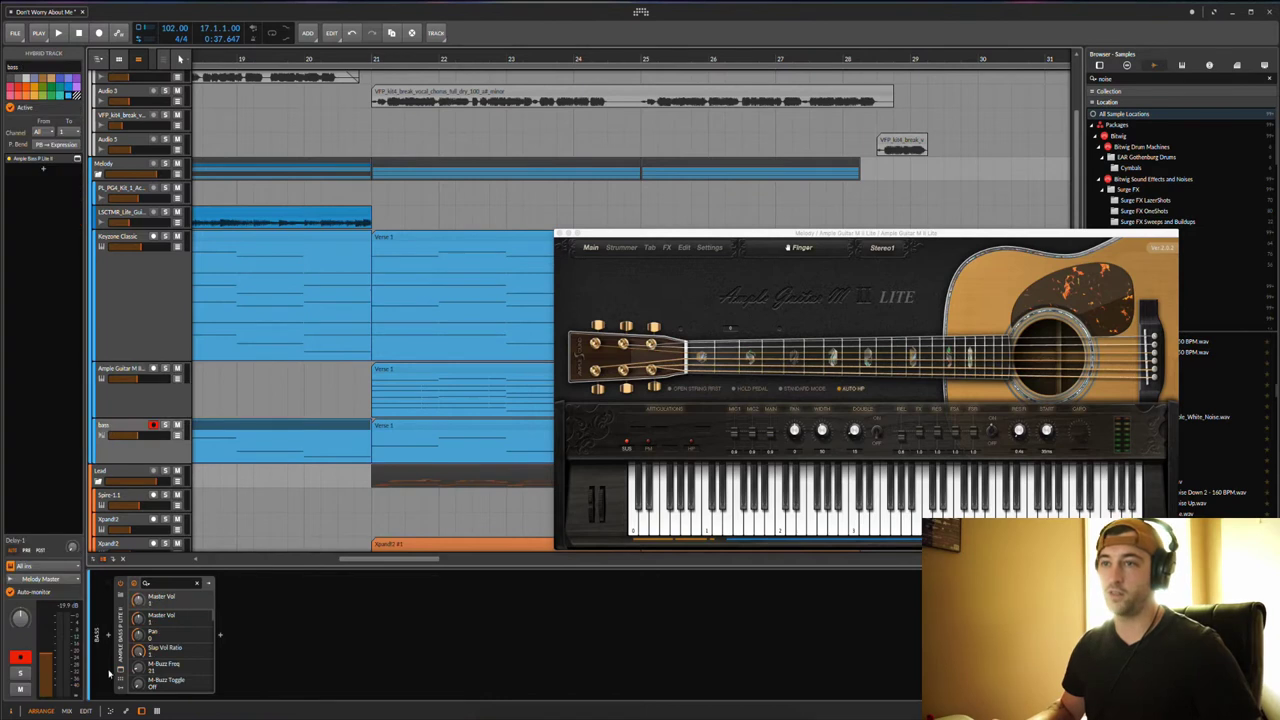
left_click(121, 672)
left_click_drag(518, 212, 555, 490)
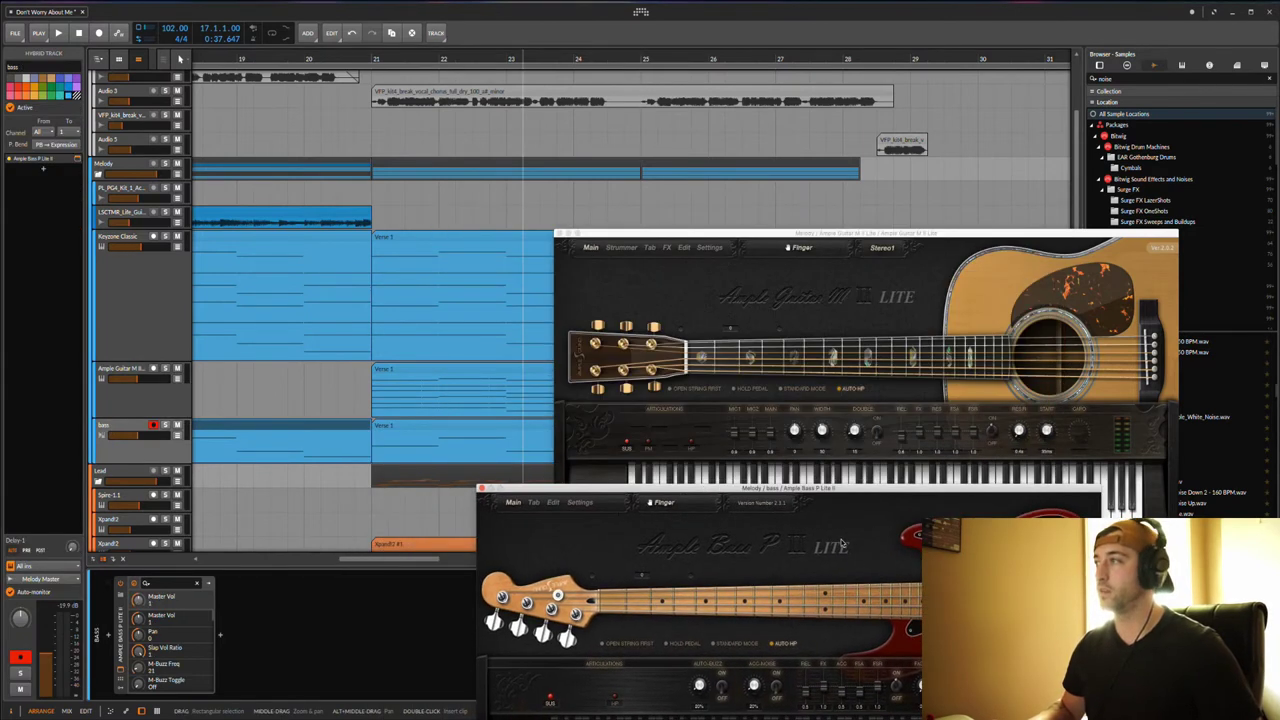
left_click(481, 490)
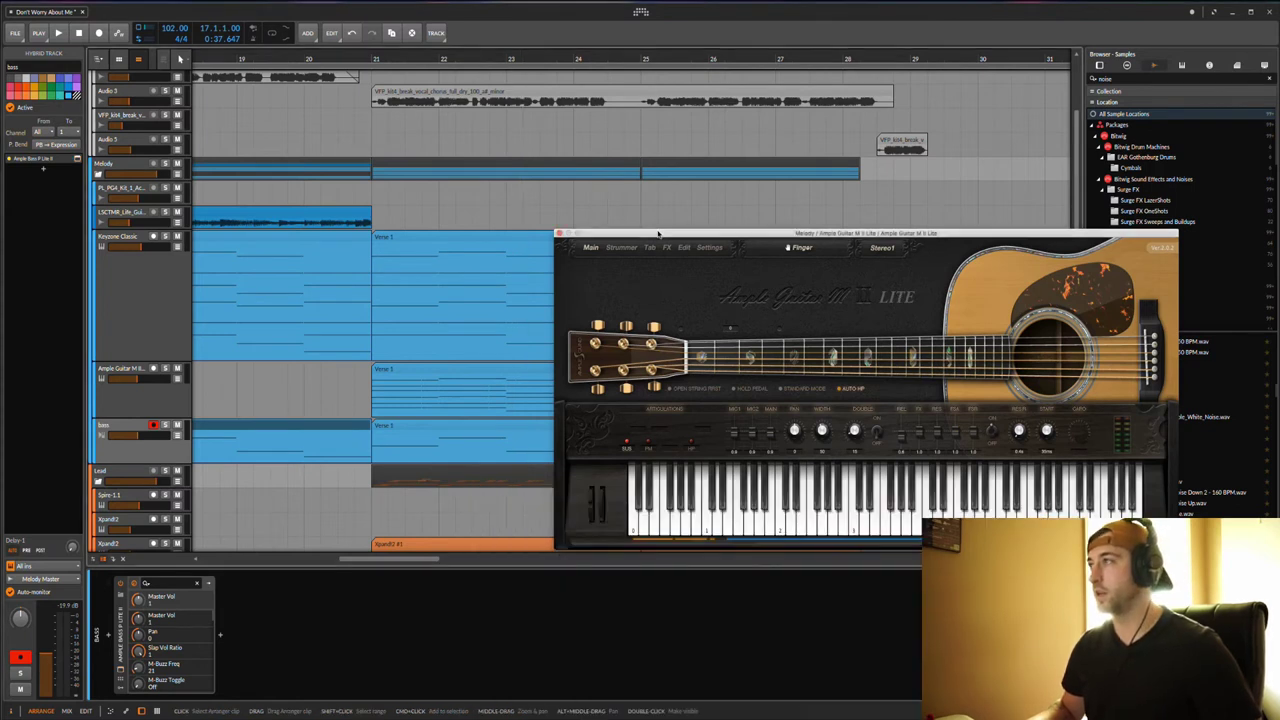
Show the Ample Guitar track's device chain beside its repositioned instrument window, and close that window after examining it
left_click_drag(643, 247, 507, 409)
left_click(423, 368)
left_click(120, 372)
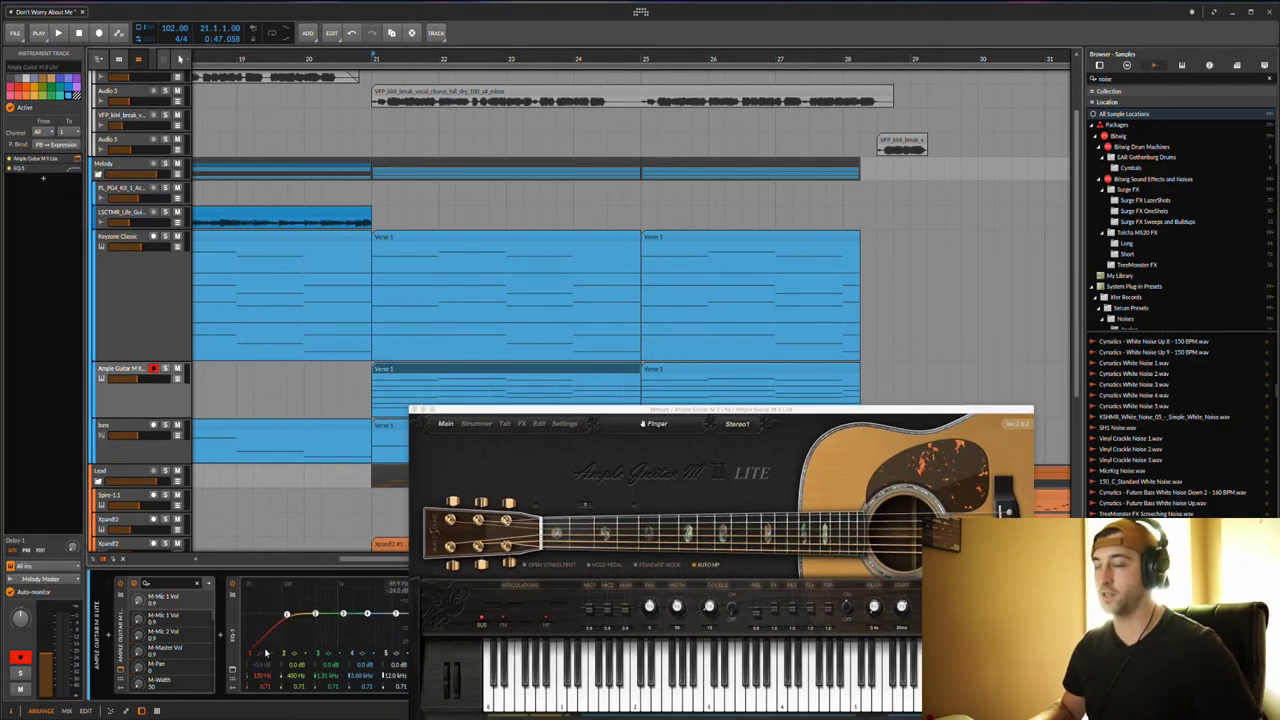
left_click_drag(570, 411, 559, 369)
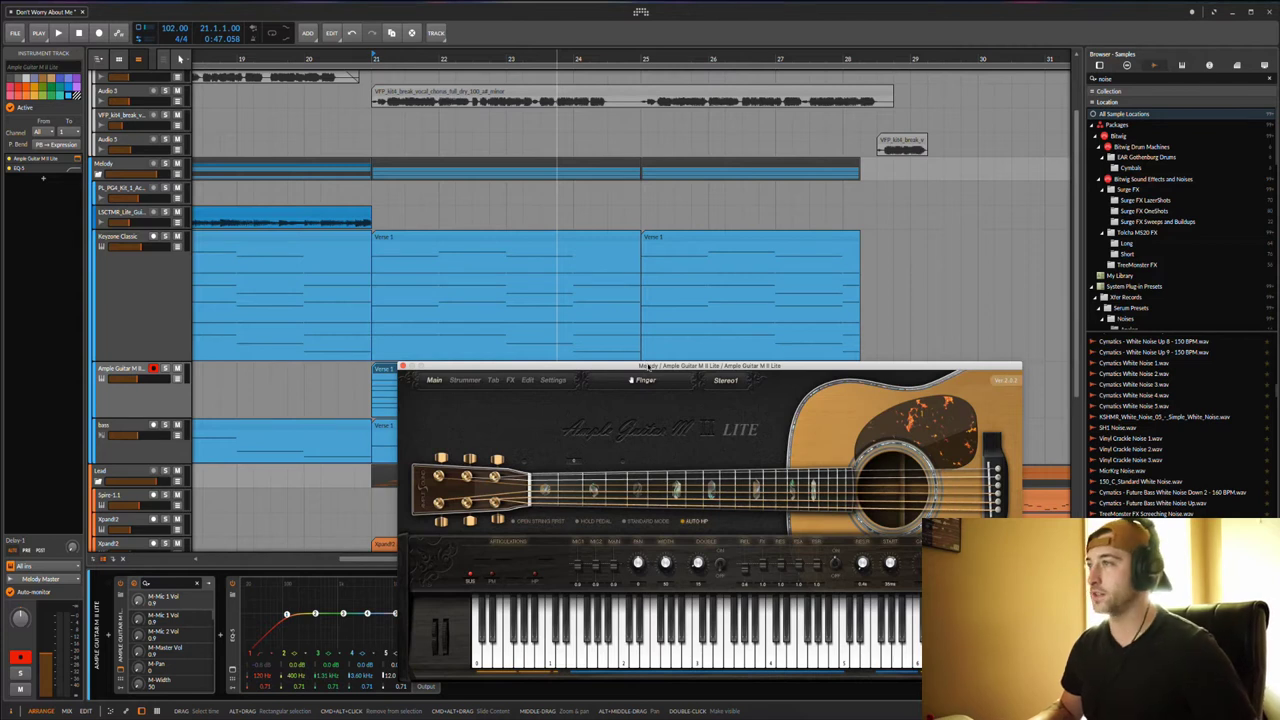
left_click_drag(649, 367, 601, 242)
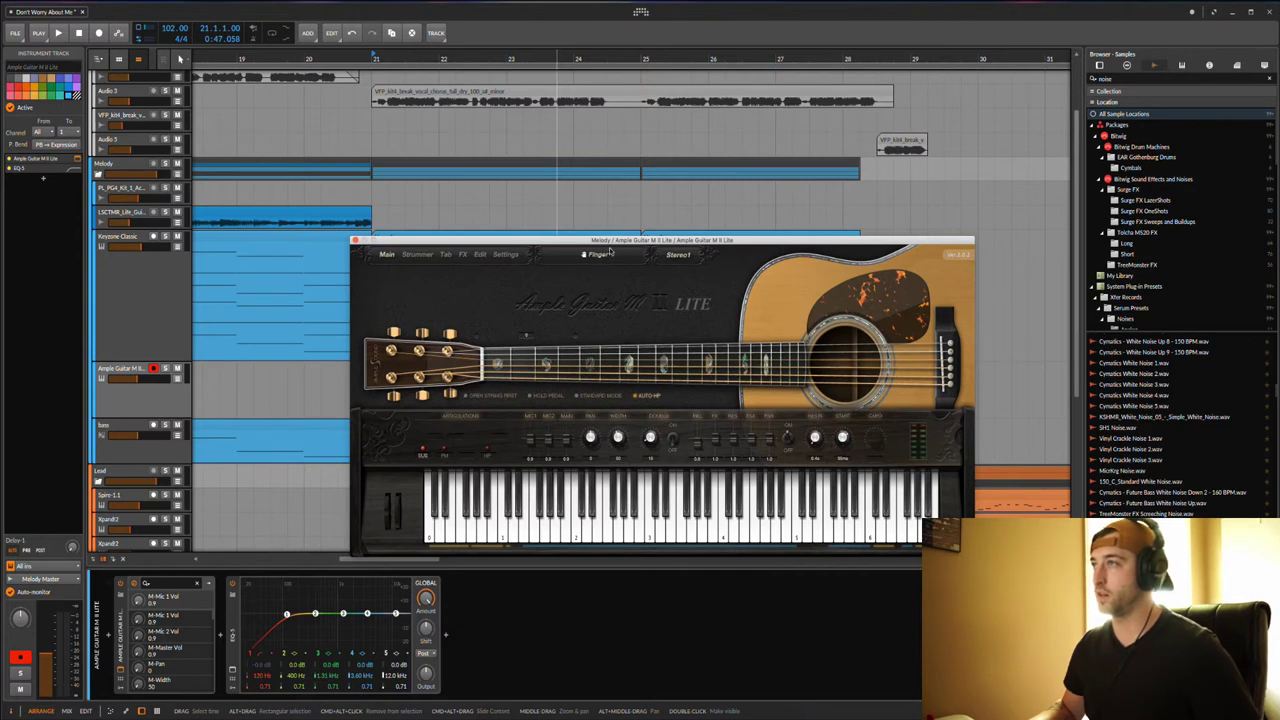
left_click(355, 240)
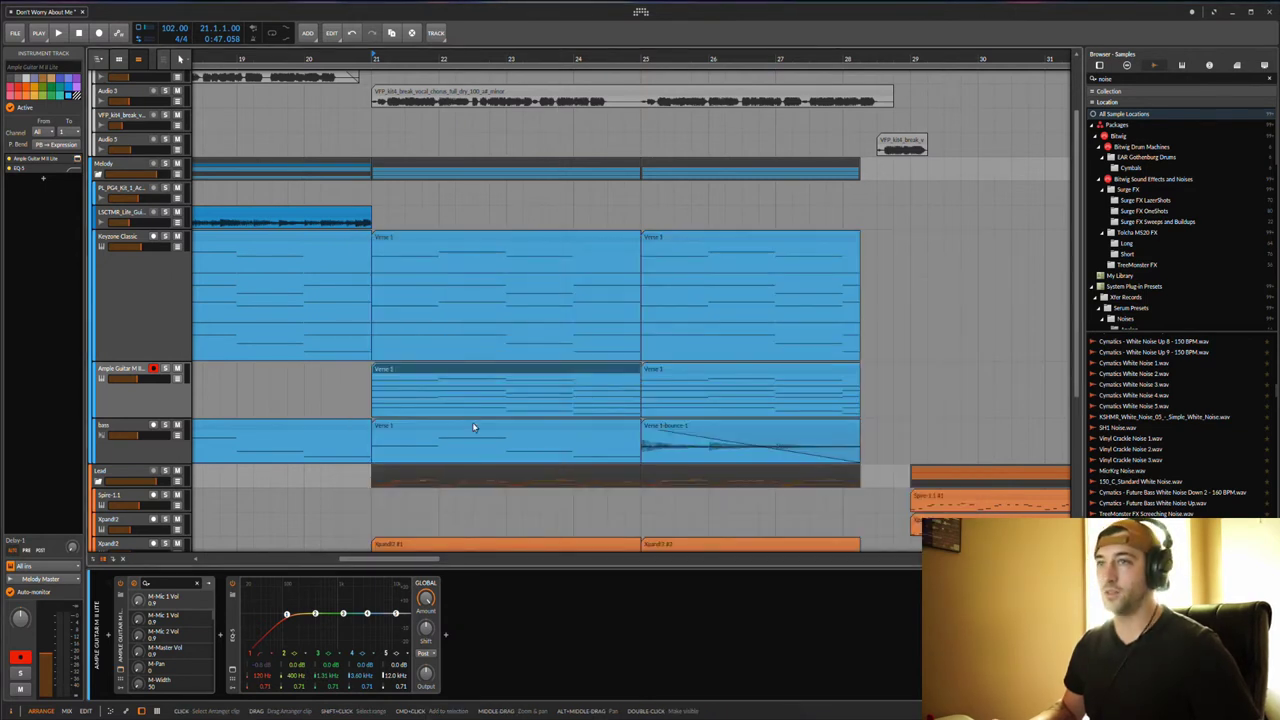
Solo the Ample Guitar track, play it from bar 21 and show its Verse 1 clip in an enlarged note editor
left_click(165, 369)
key("space")
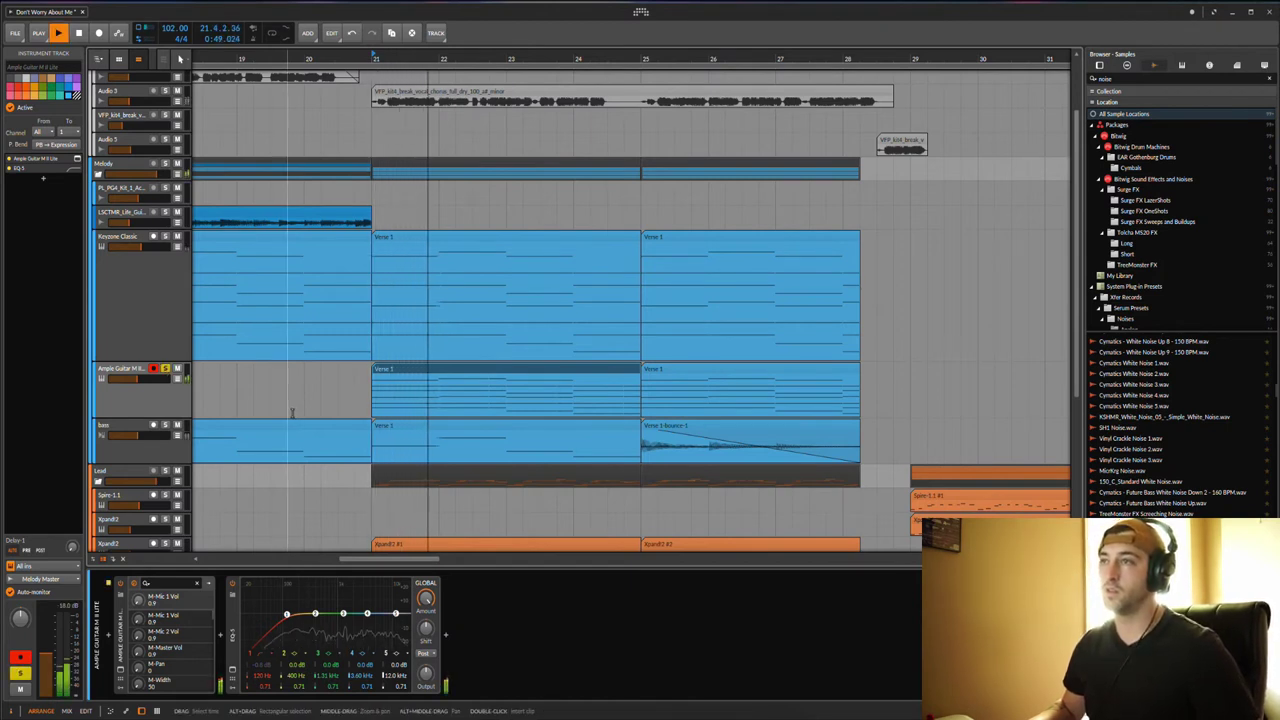
double_click(441, 371)
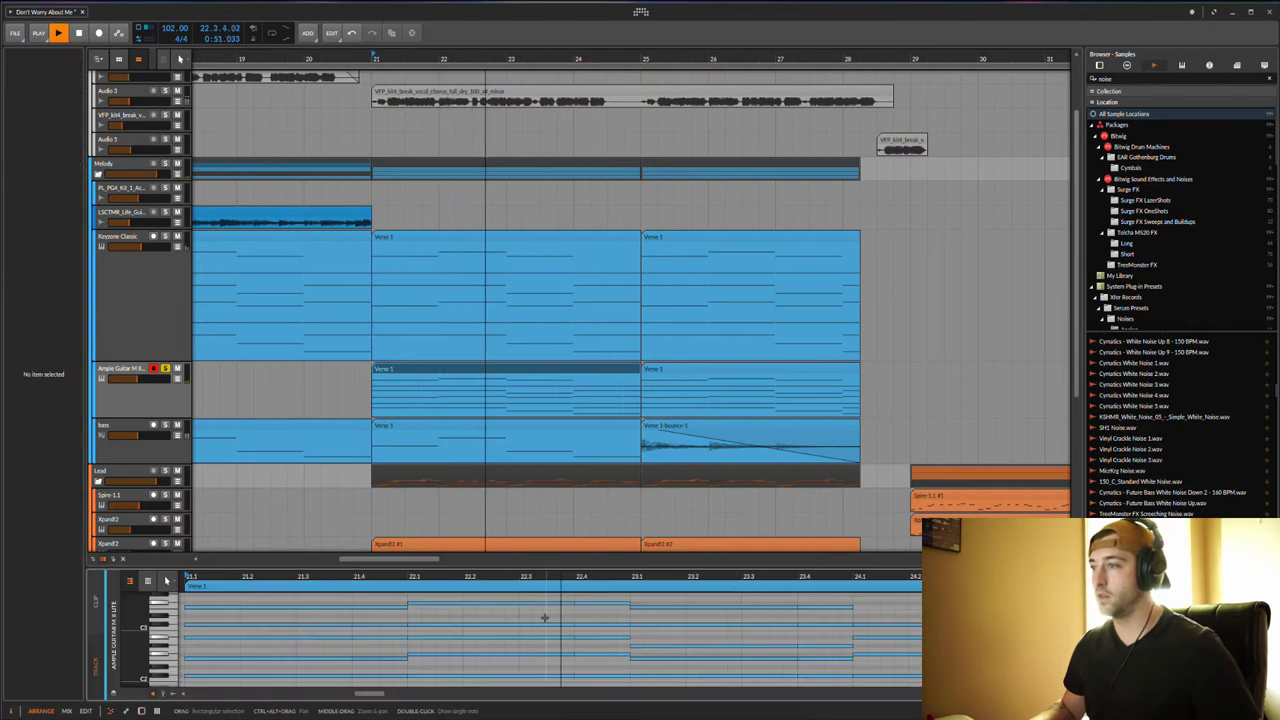
left_click_drag(555, 566, 554, 428)
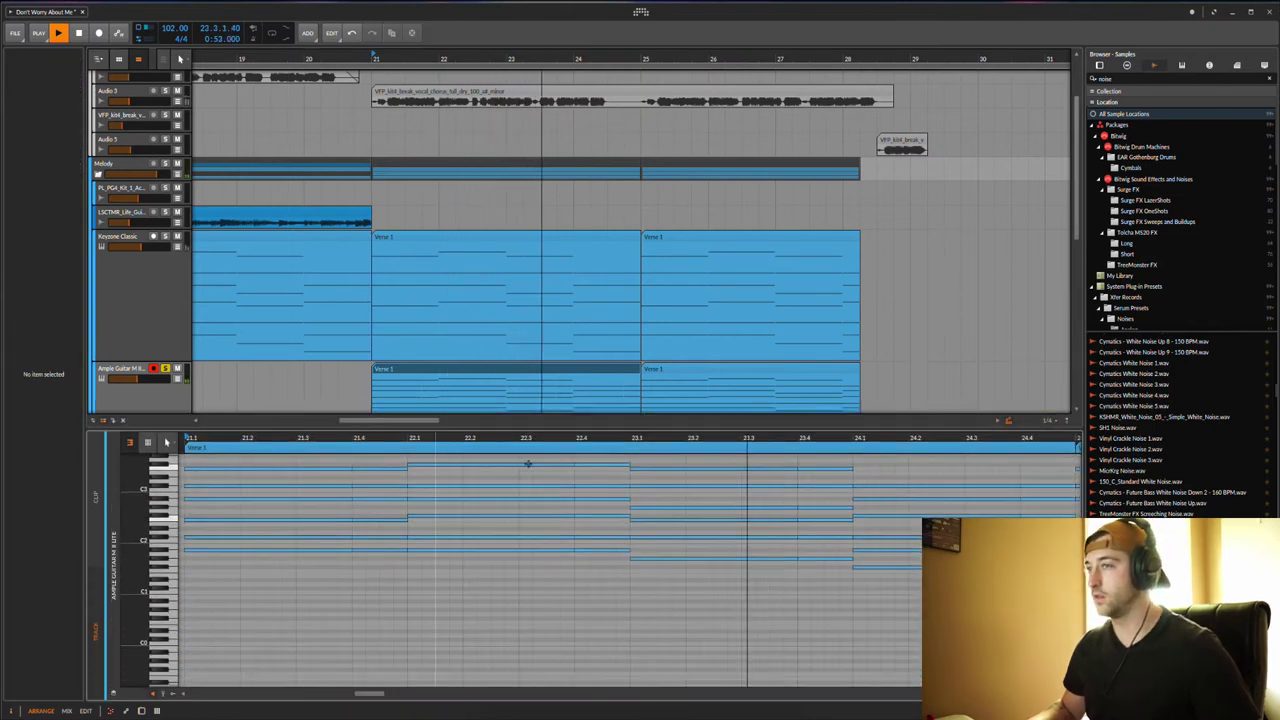
left_click_drag(134, 553, 126, 520)
scroll(428, 600, "up", 1)
key("space")
scroll(426, 602, "up", 1)
Mark the guitar chord notes on the last beat of bars 21, 22, 23 and 24 in turn
left_click_drag(380, 476, 394, 676)
left_click_drag(599, 618, 617, 464)
left_click_drag(834, 469, 842, 682)
left_click_drag(1050, 670, 1046, 484)
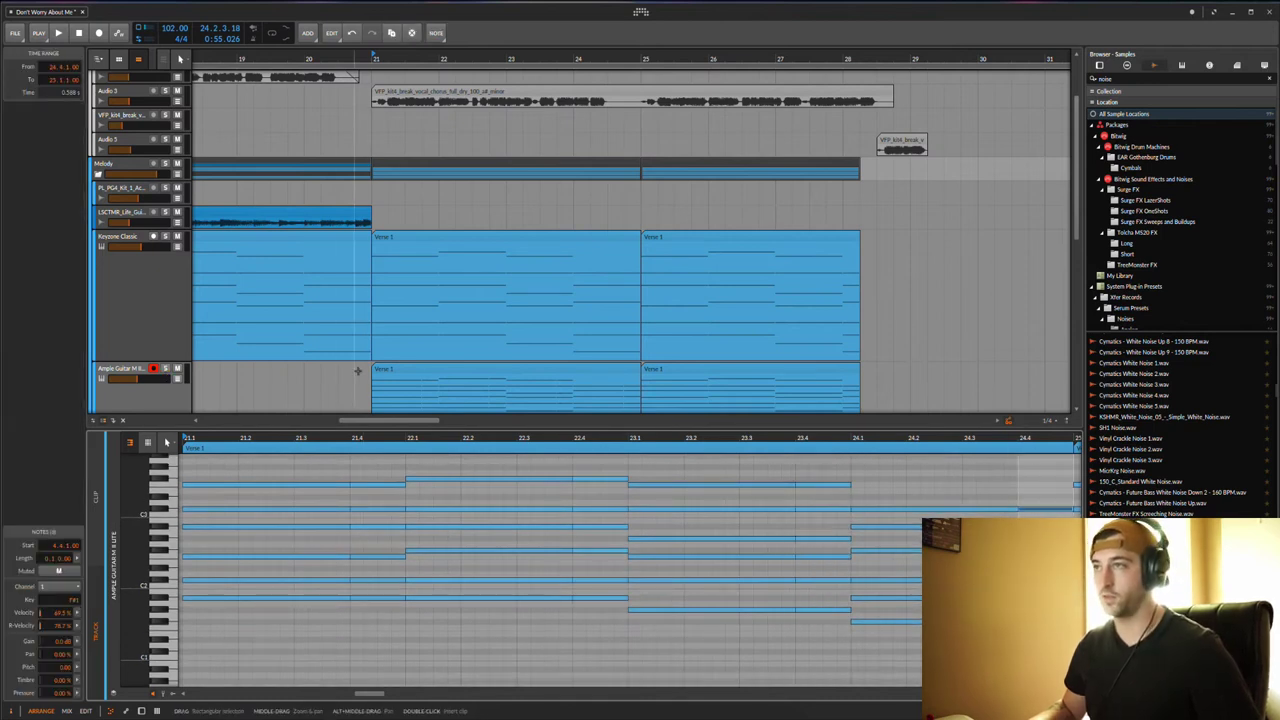
Solo the Melody group and play its piano, guitar and bass layers together from bar 21
left_click(394, 372)
key("space")
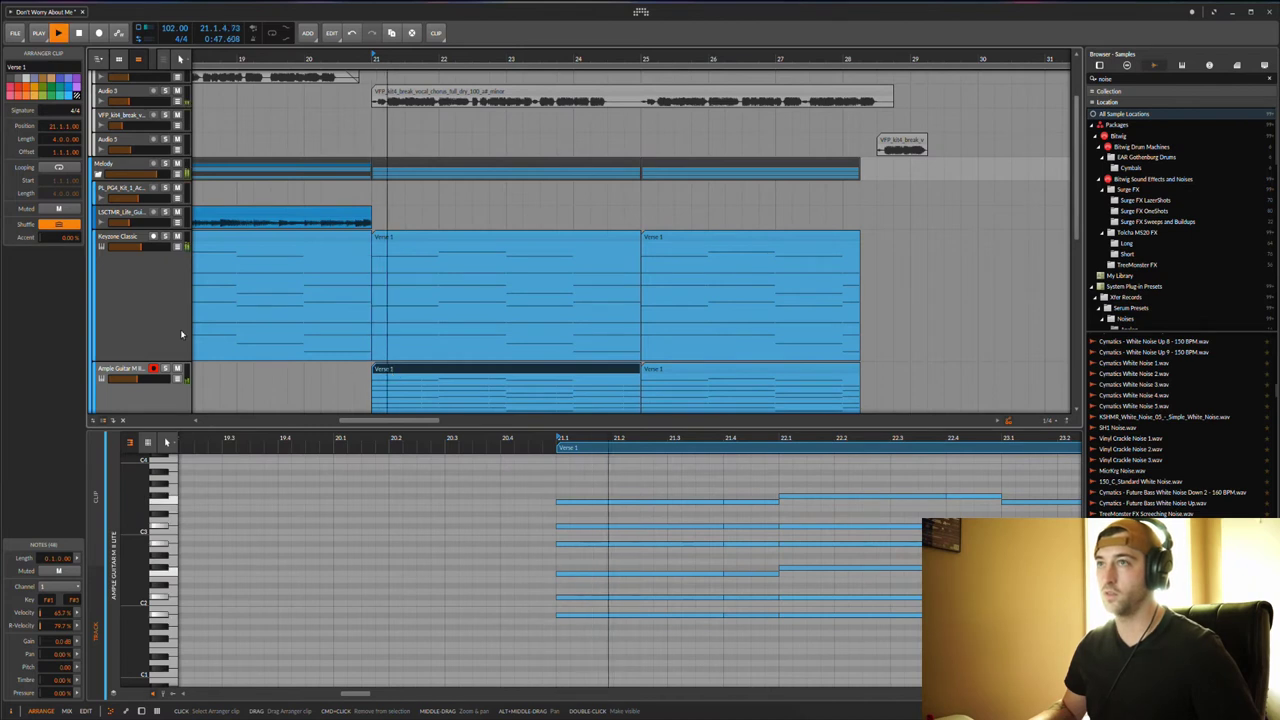
left_click(165, 237)
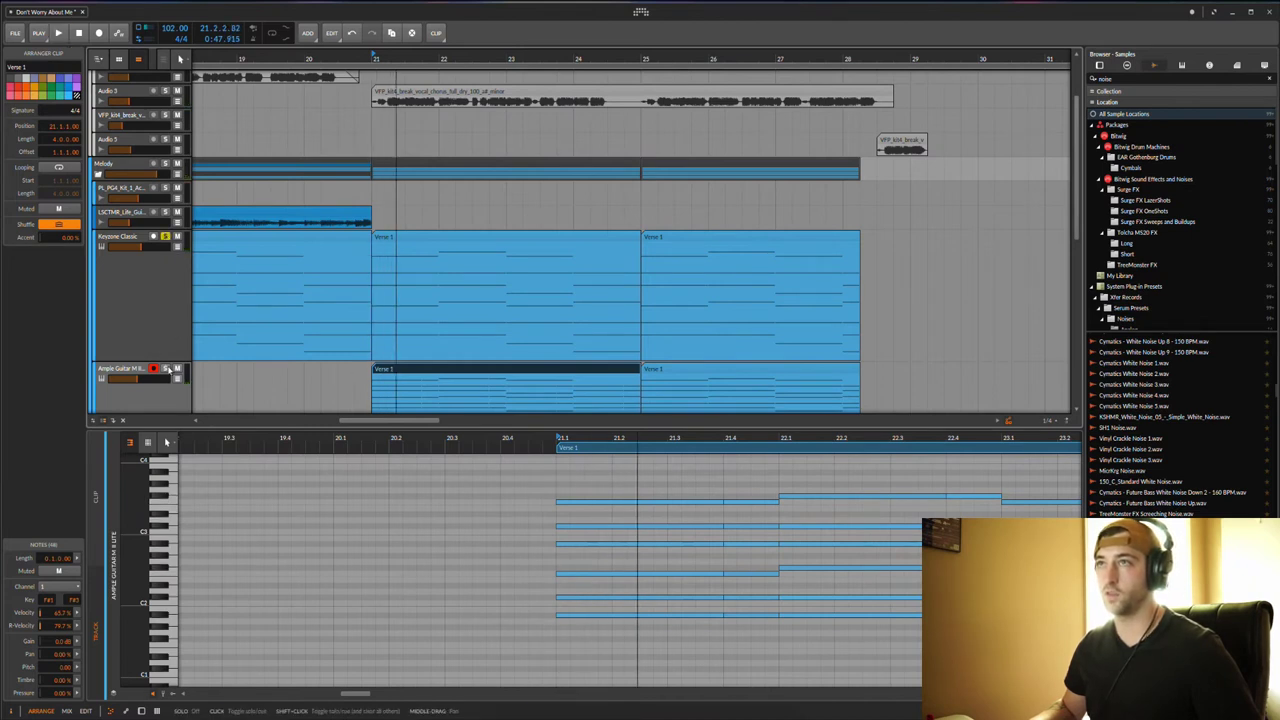
left_click(164, 237)
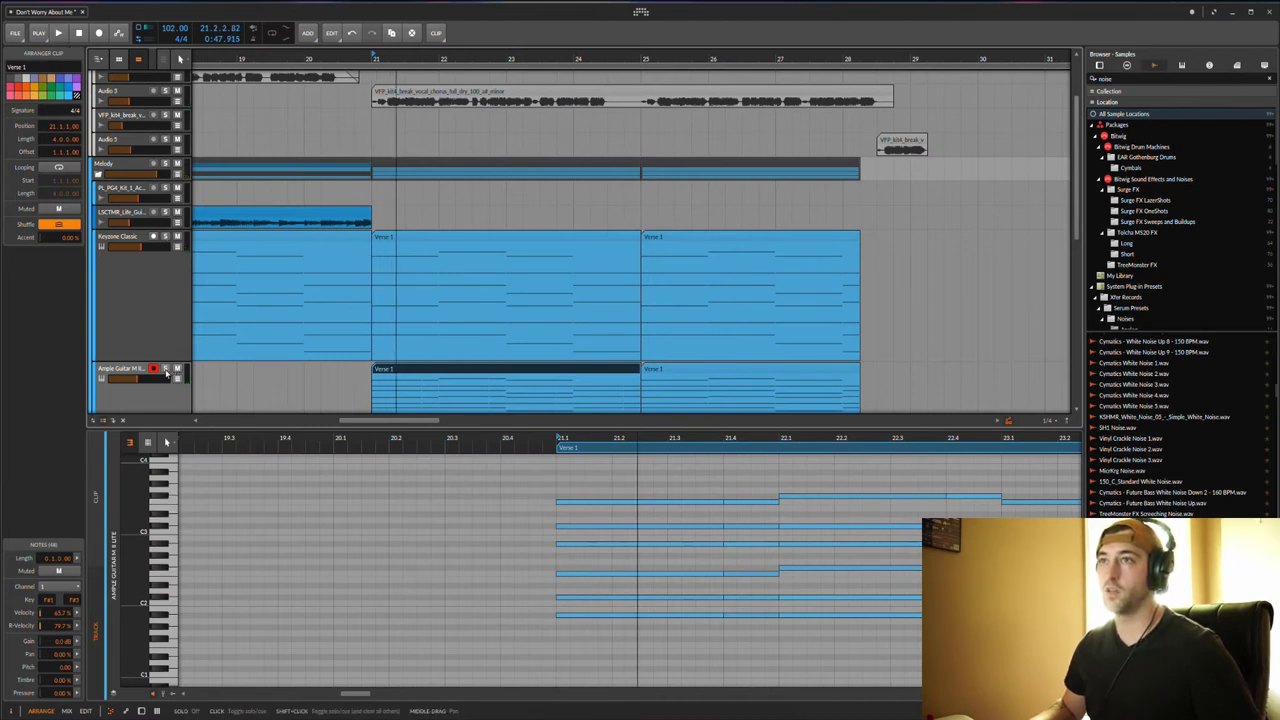
left_click(165, 163)
key("space")
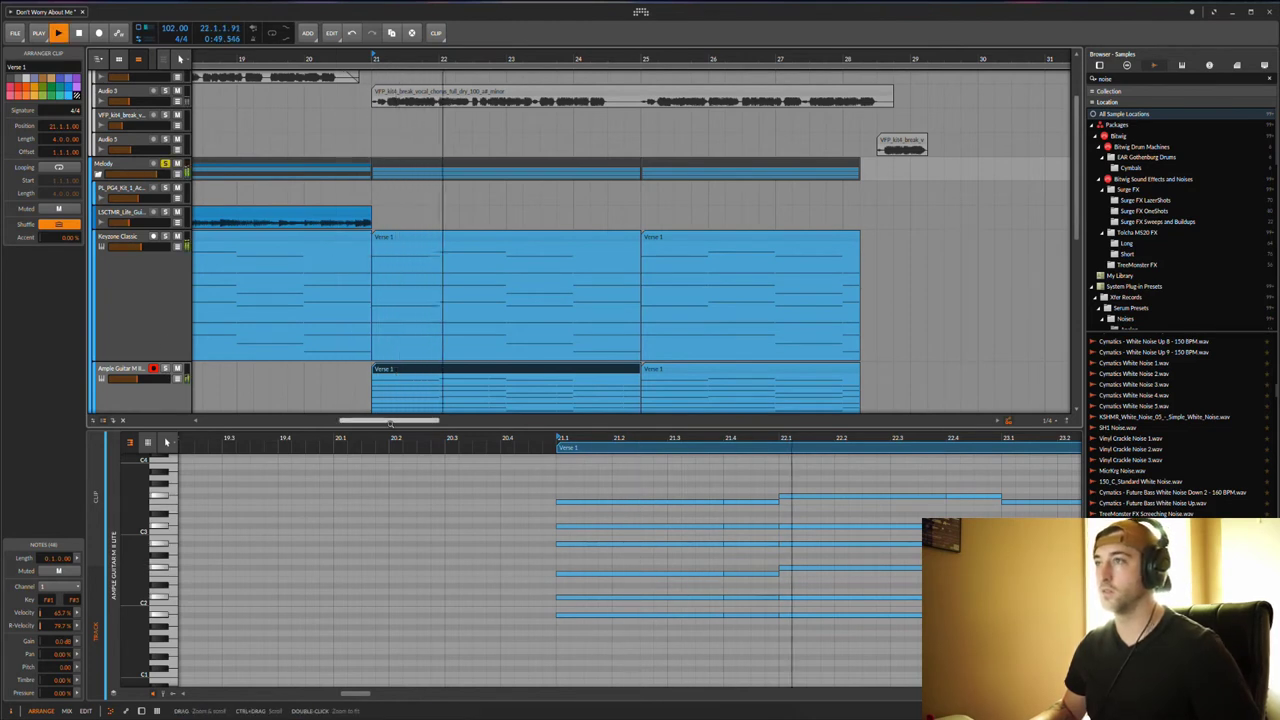
Close the note editor to show the full arrangement around bars 20 to 32 and stop playback
scroll(478, 365, "down", 3)
scroll(478, 363, "right", 3)
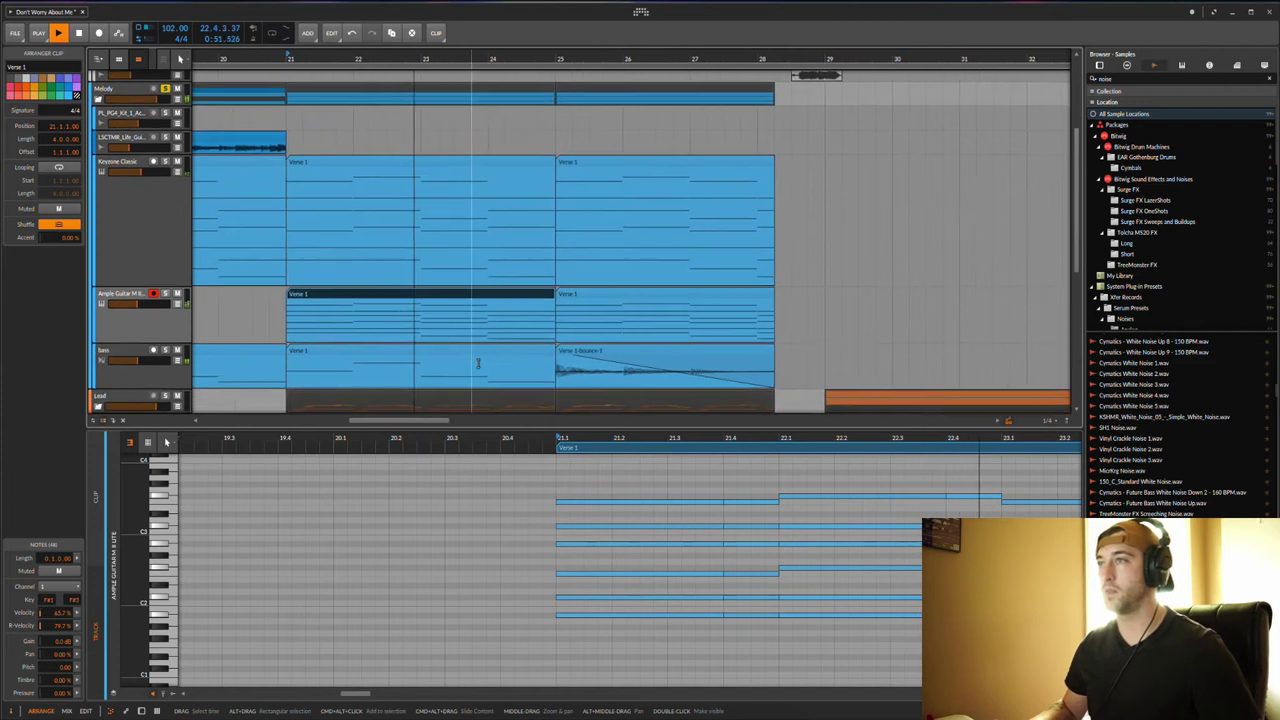
scroll(478, 363, "down", 1)
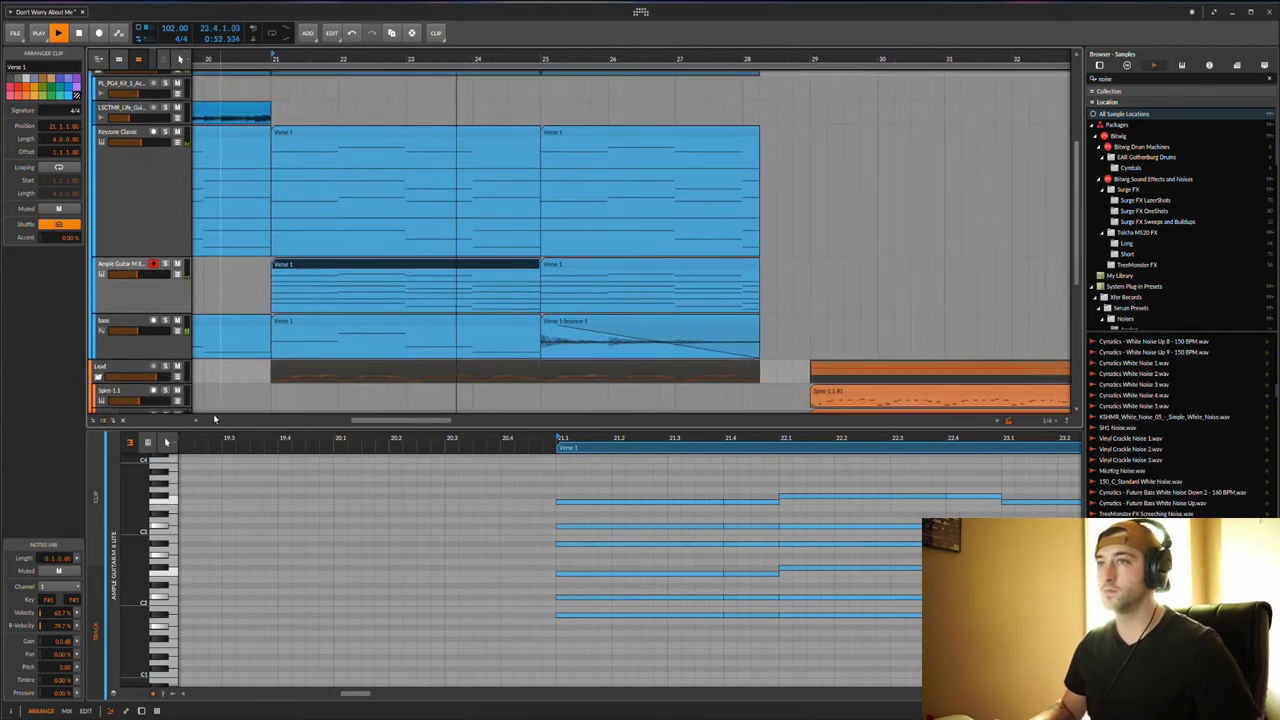
left_click_drag(216, 428, 234, 666)
key("space")
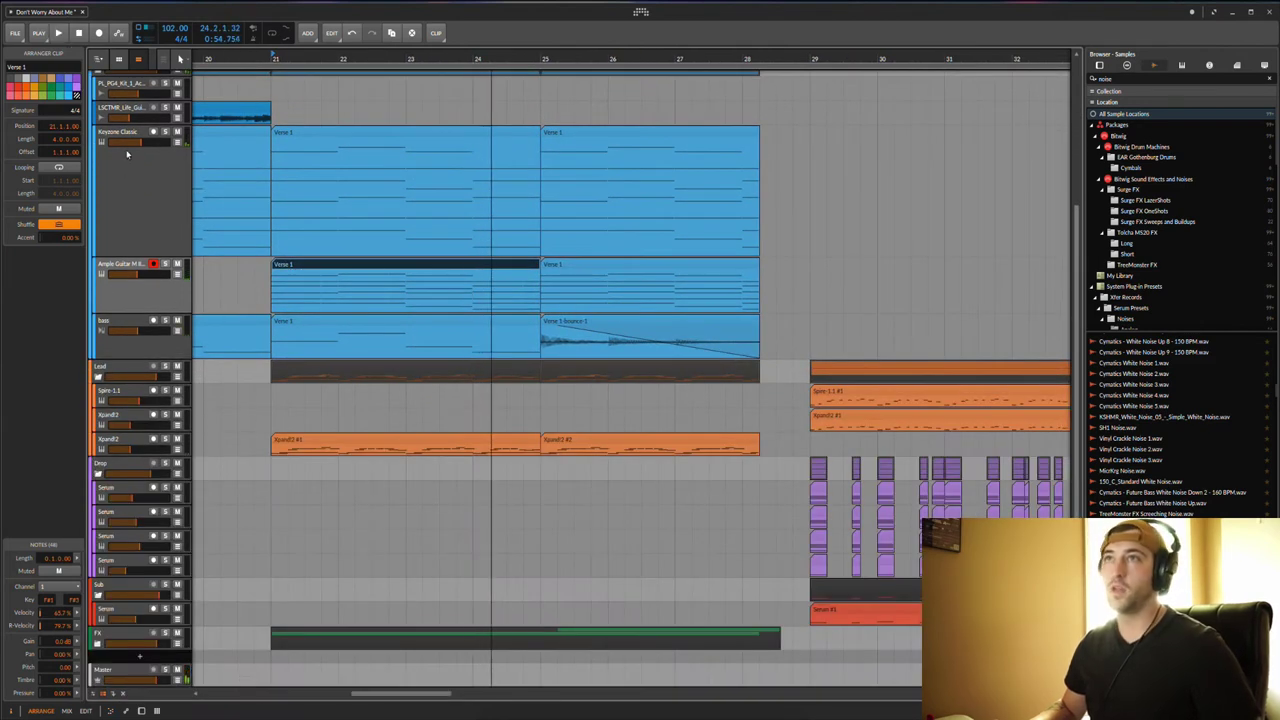
scroll(127, 153, "up", 2)
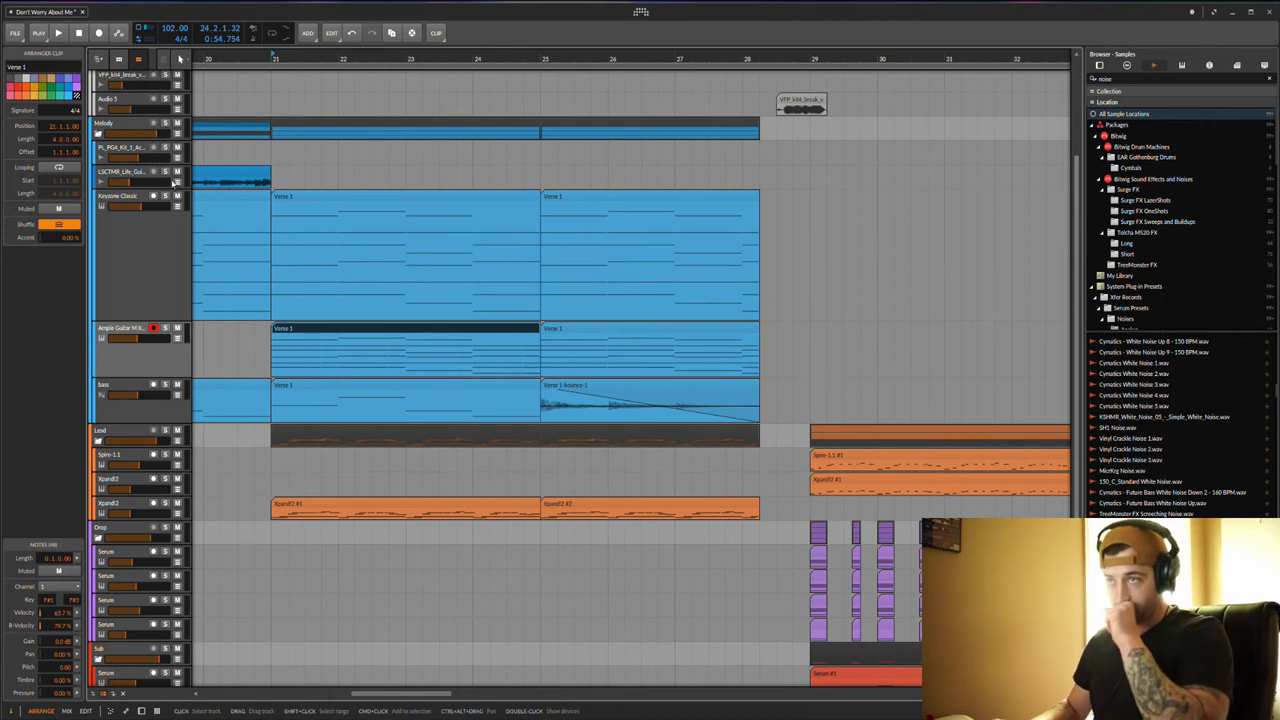
Solo the Lead group and play its Spire and Xpand!2 drop melody from bar 29
scroll(493, 438, "right", 5)
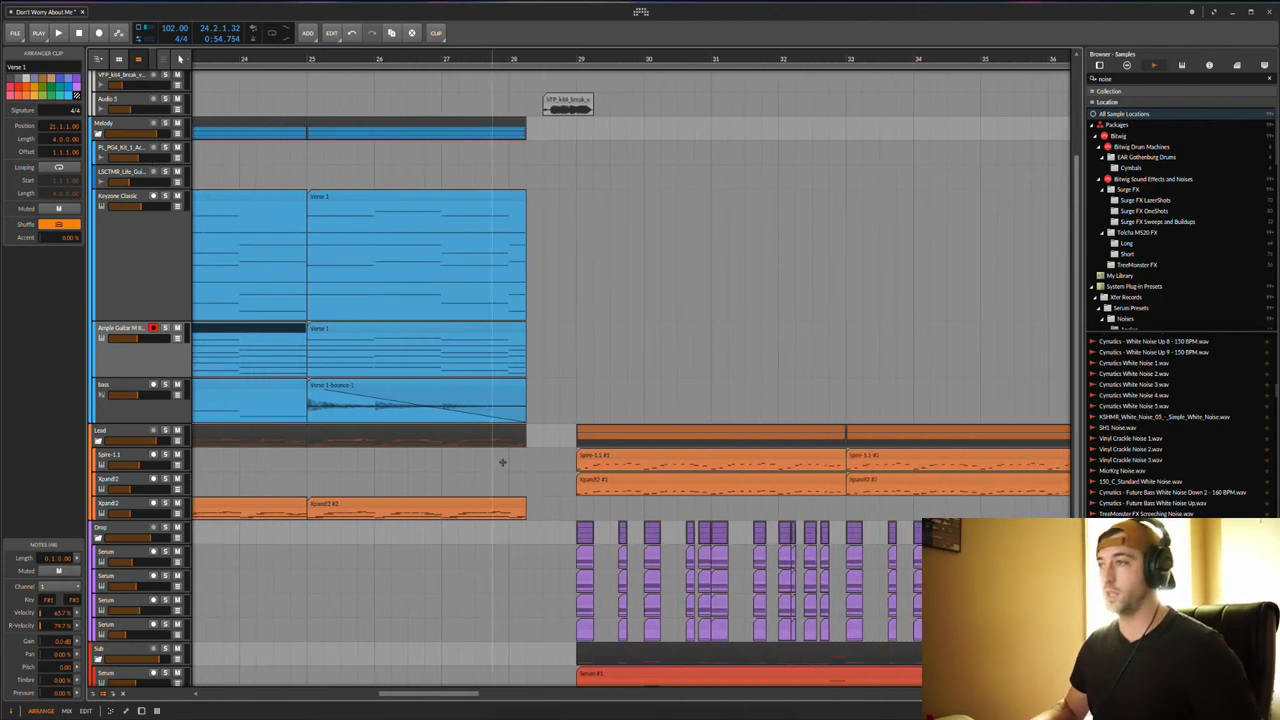
scroll(493, 438, "right", 4)
left_click(560, 452)
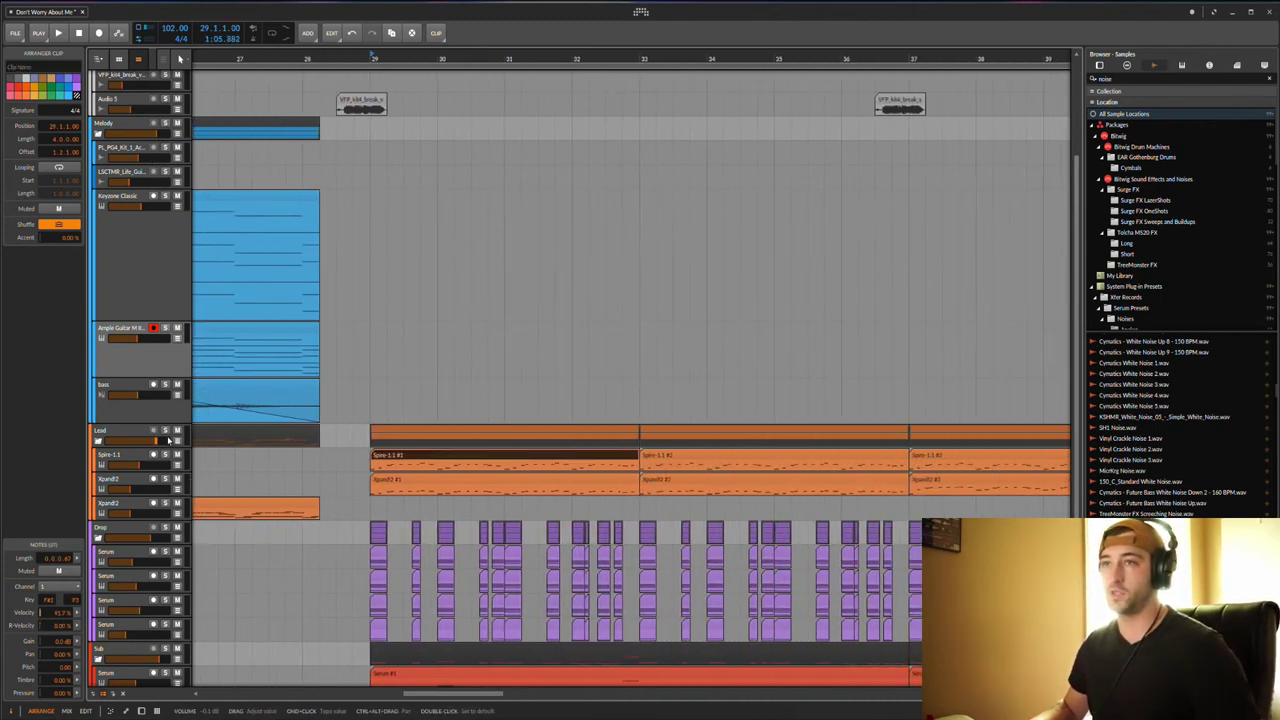
left_click(407, 433)
key("space")
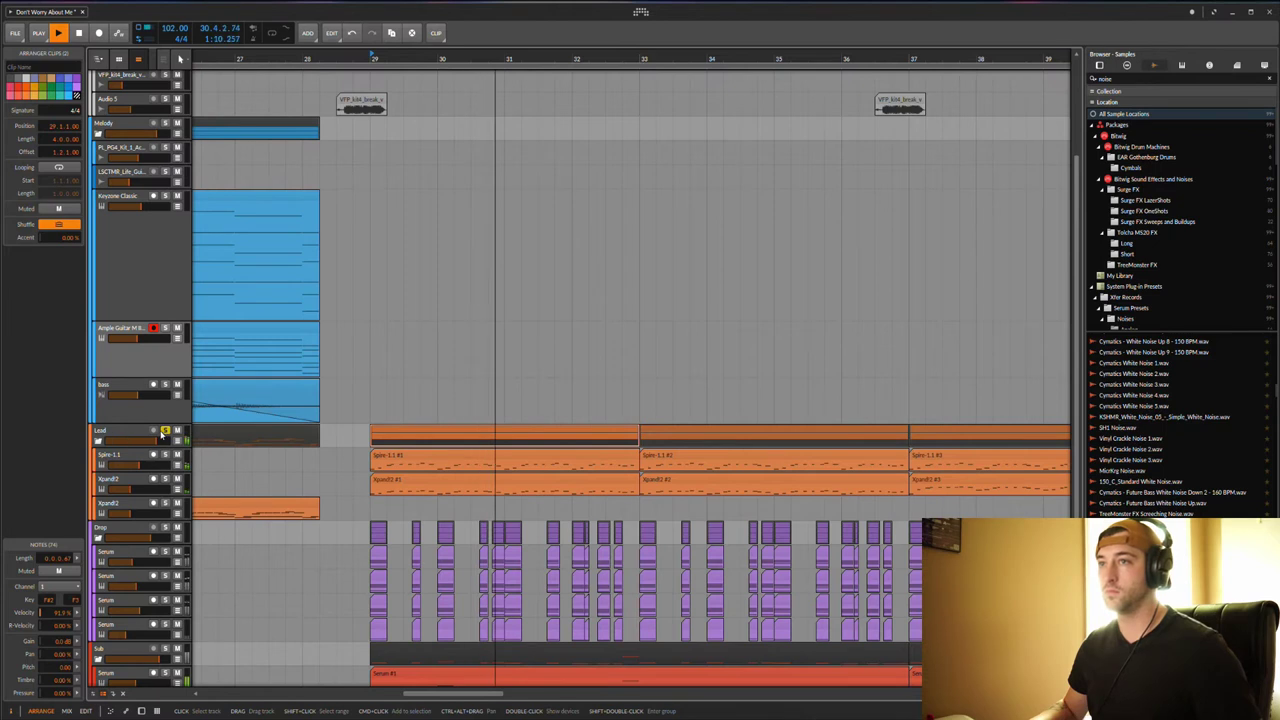
key("space")
Show the notes of the Xpand!2 clip at bar 21 on the verse lead track in the note editor
scroll(343, 477, "left", 6)
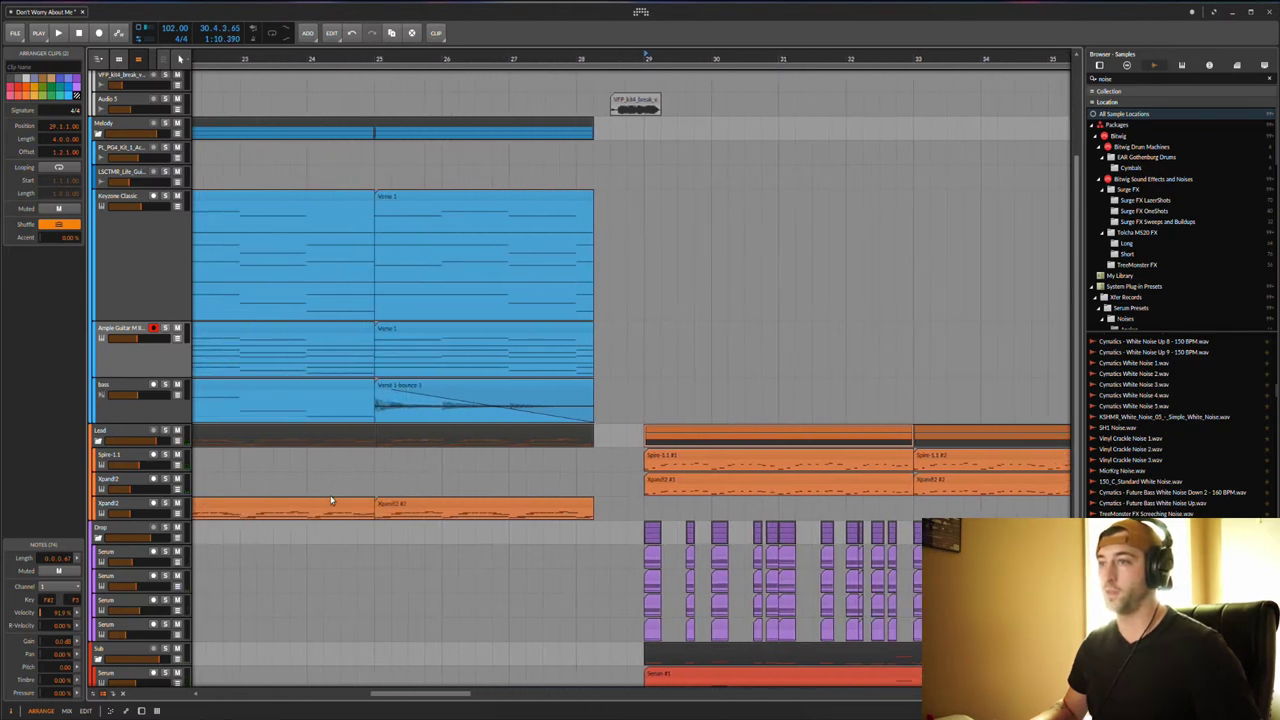
scroll(334, 492, "left", 3)
left_click_drag(275, 505, 778, 505)
double_click(290, 506)
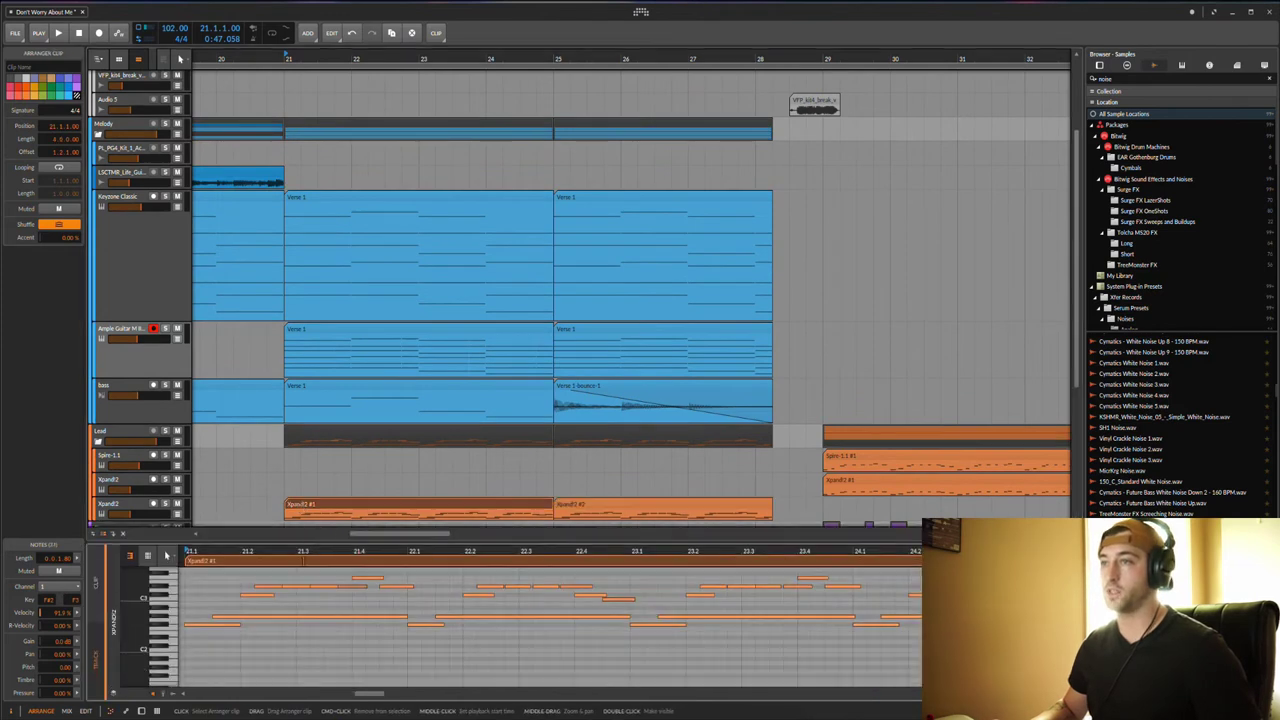
left_click_drag(155, 620, 156, 633)
left_click_drag(343, 540, 320, 674)
Show the verse lead's Xpand!2 plug-in, point out Hard Steel String among its guitar patches, and close the plug-in window
double_click(128, 508)
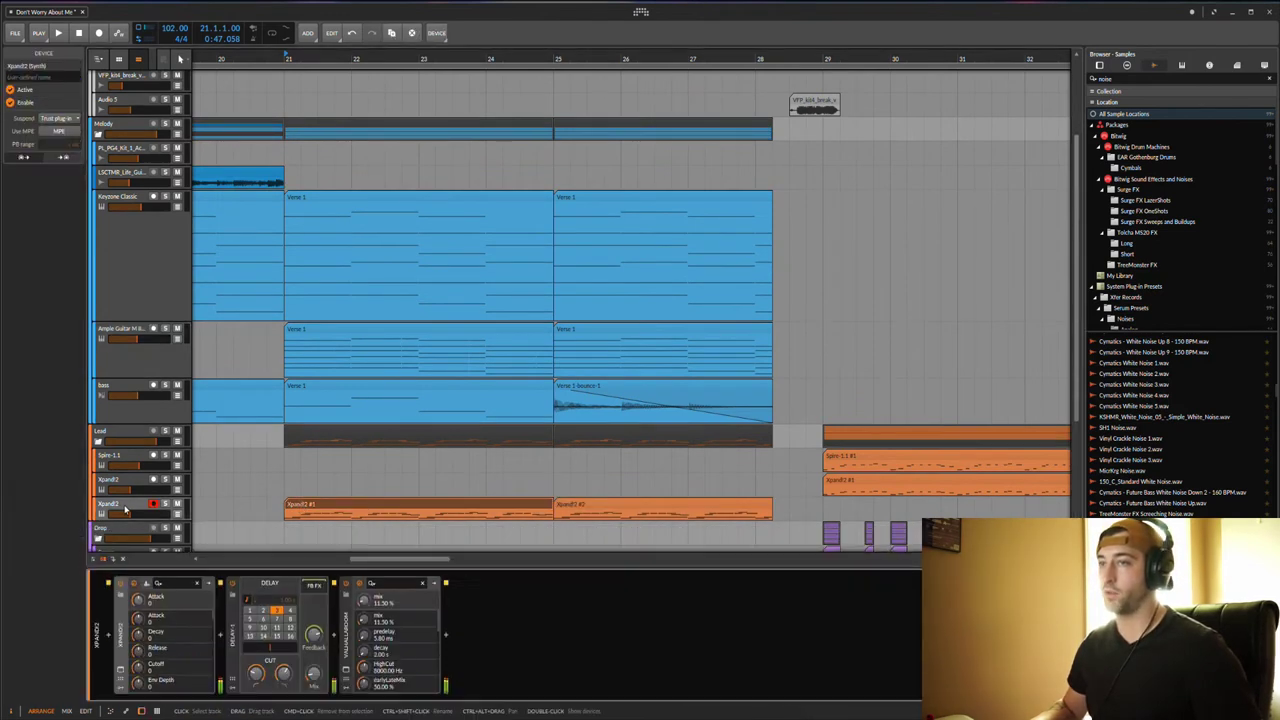
scroll(215, 480, "down", 1)
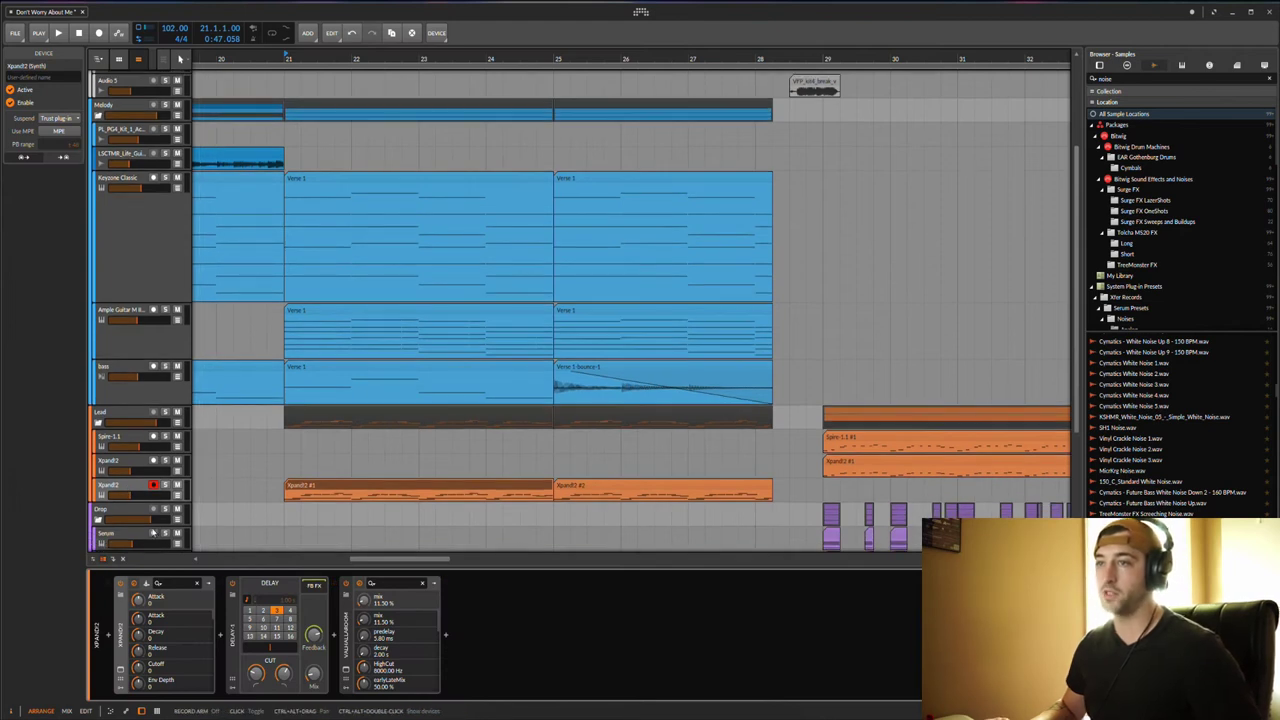
scroll(153, 533, "down", 1)
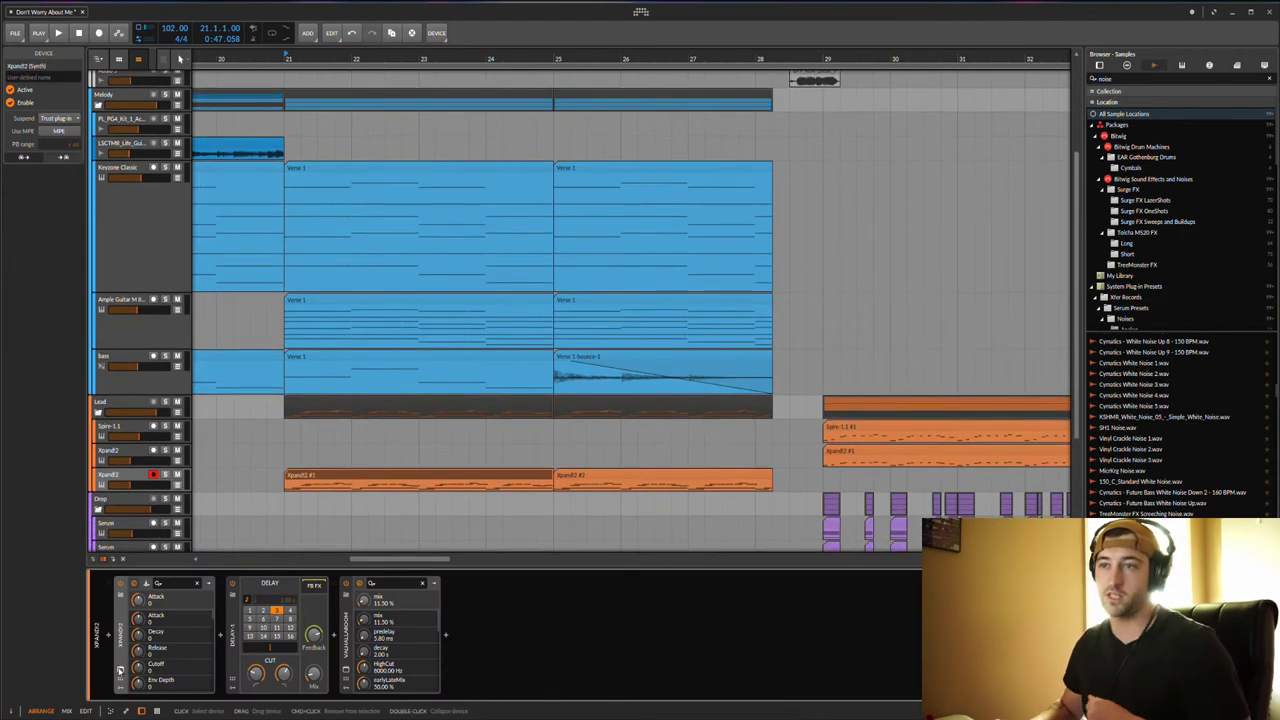
left_click(120, 670)
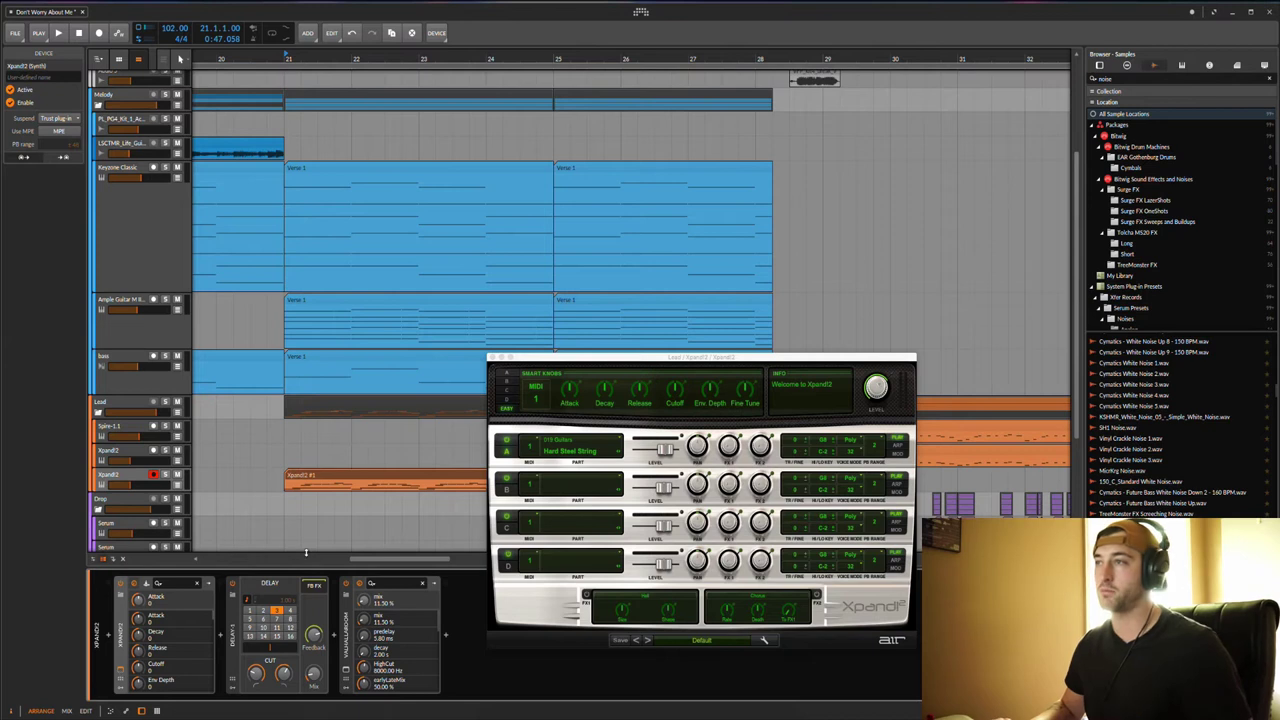
left_click_drag(564, 355, 519, 271)
left_click(503, 368)
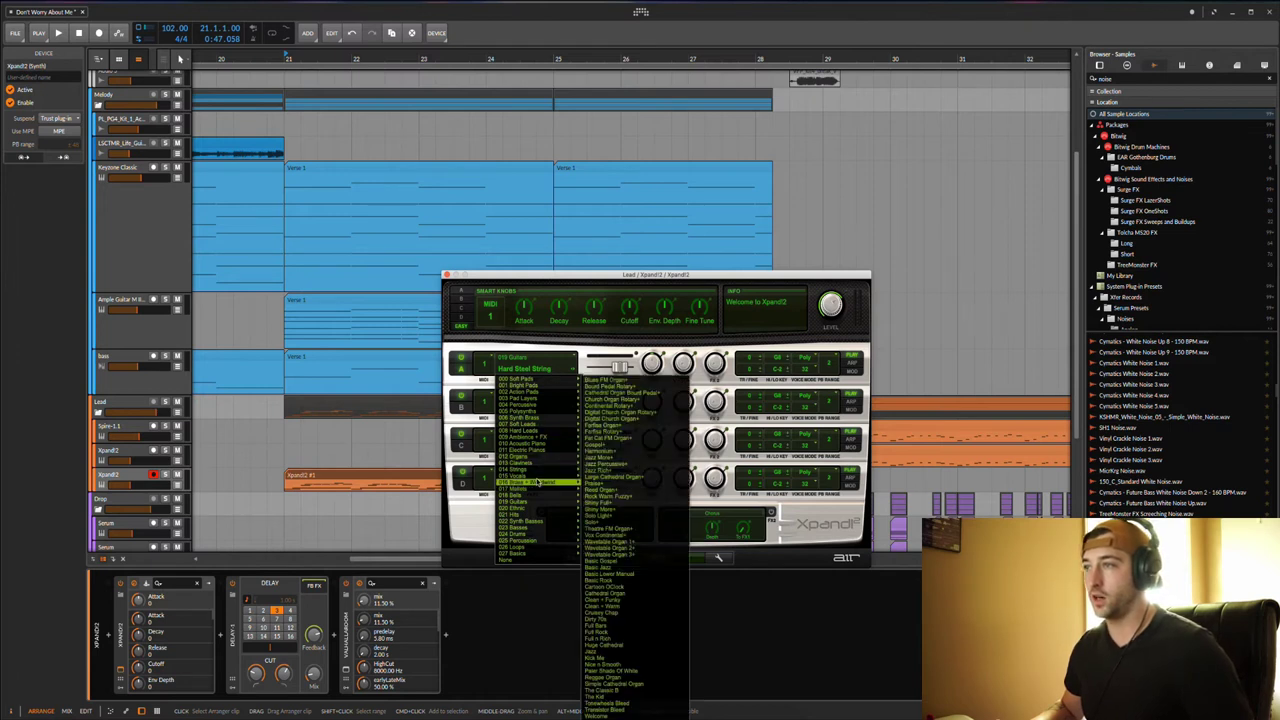
mouse_move(561, 503)
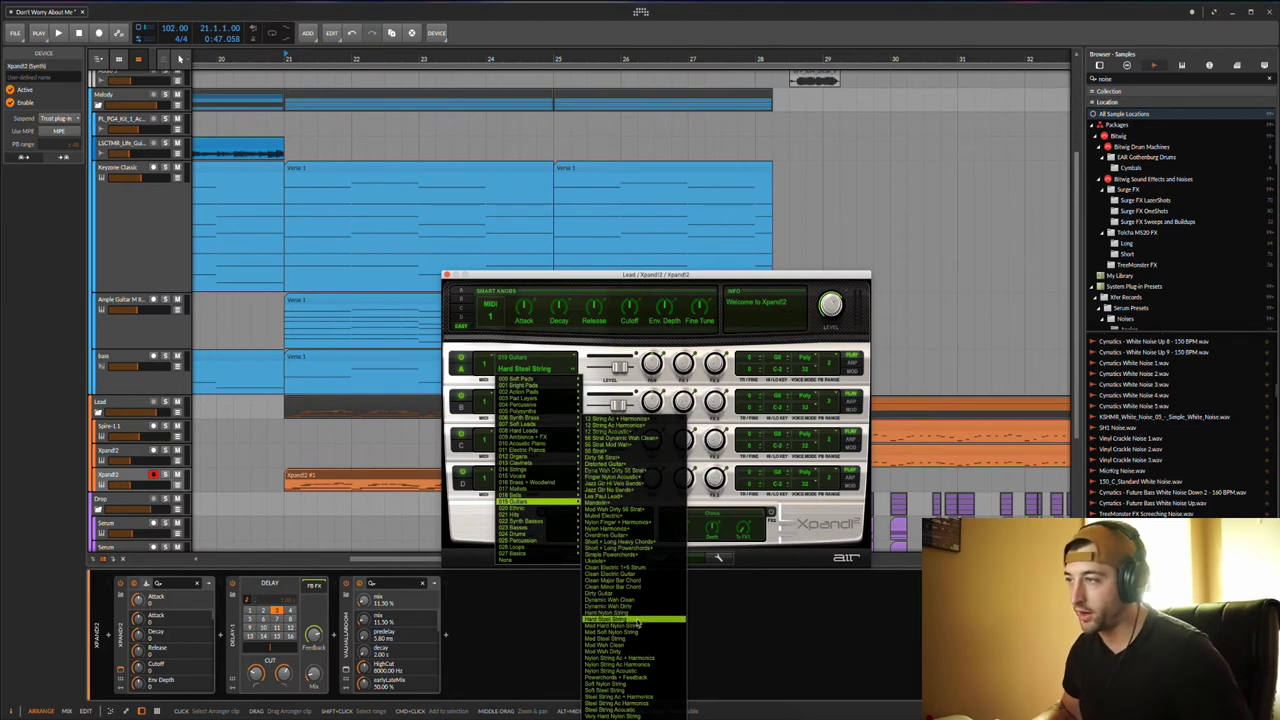
left_click(446, 275)
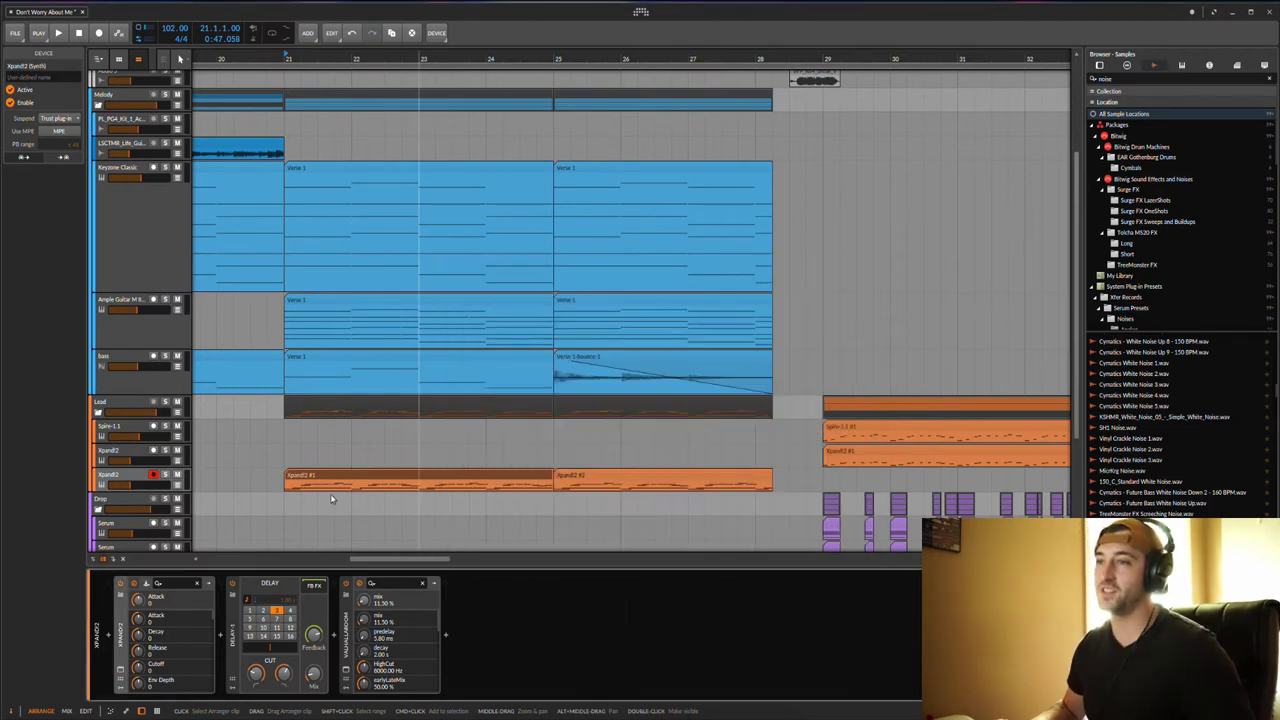
Show the ValhallaRoom reverb settings on the verse lead track and close its window
left_click(345, 668)
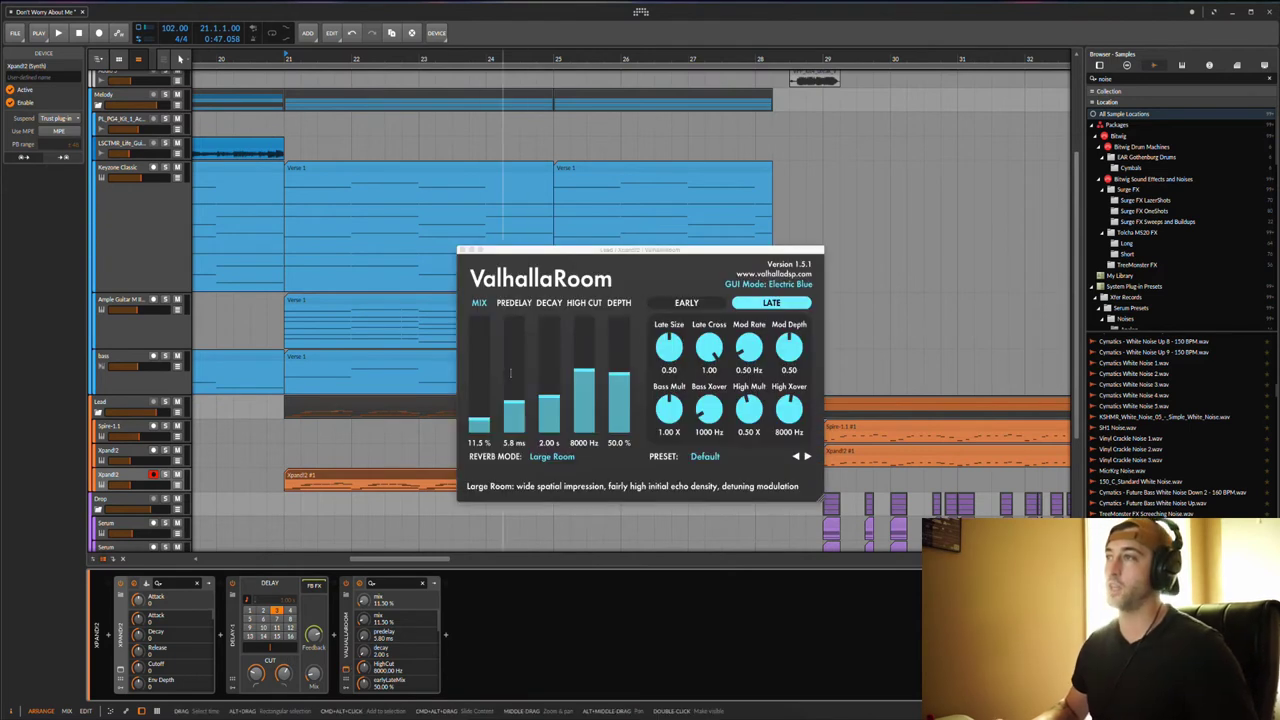
mouse_move(558, 252)
left_mouse_down()
mouse_move(575, 252)
mouse_move(553, 244)
left_mouse_up()
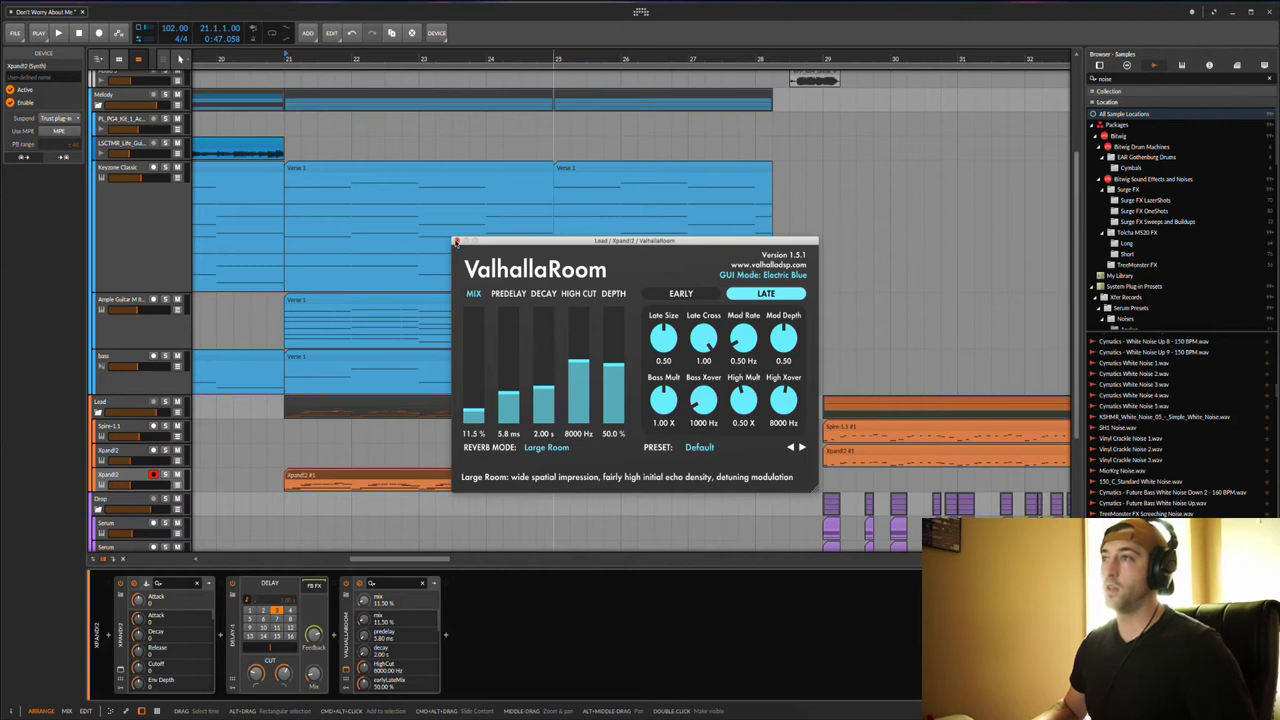
left_click(456, 242)
Solo the verse lead's Xpand!2 track and play it from bar 21
left_click(155, 476)
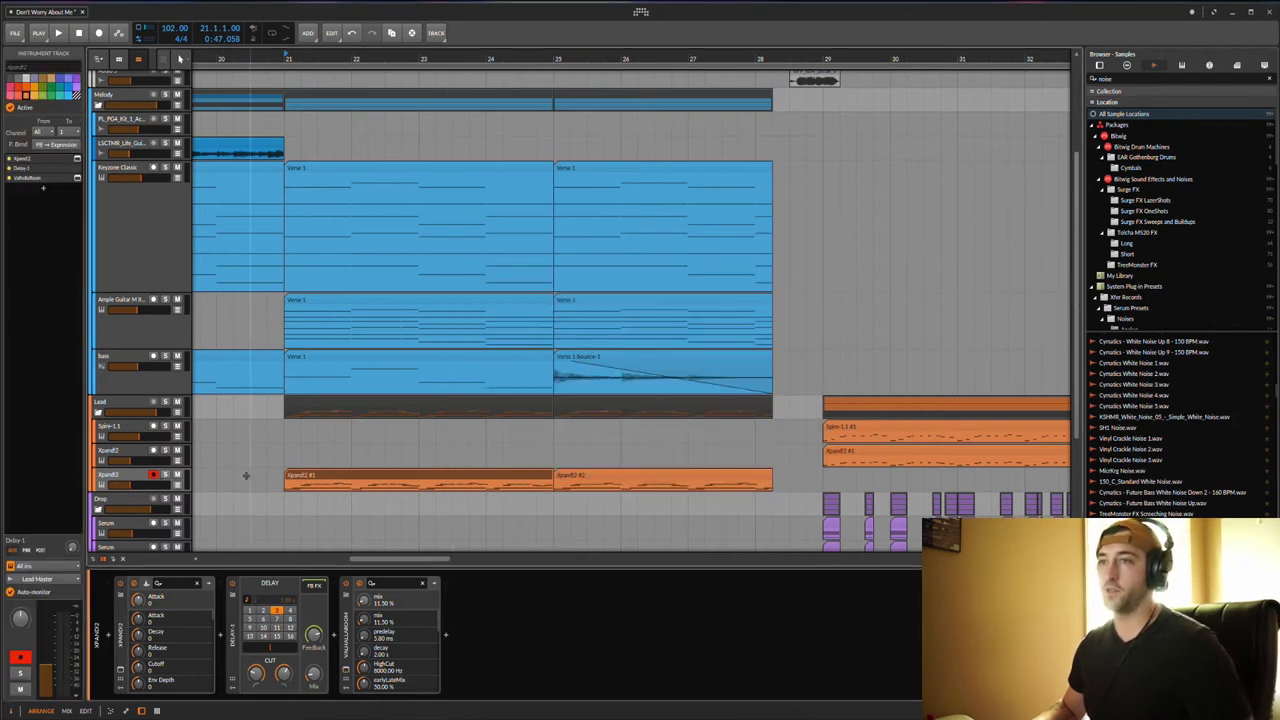
left_click(165, 474)
key("space")
Show the Lead group's devices and enlarged filter frequency automation during playback, then stop, end the solo and hide the automation
left_click(125, 405)
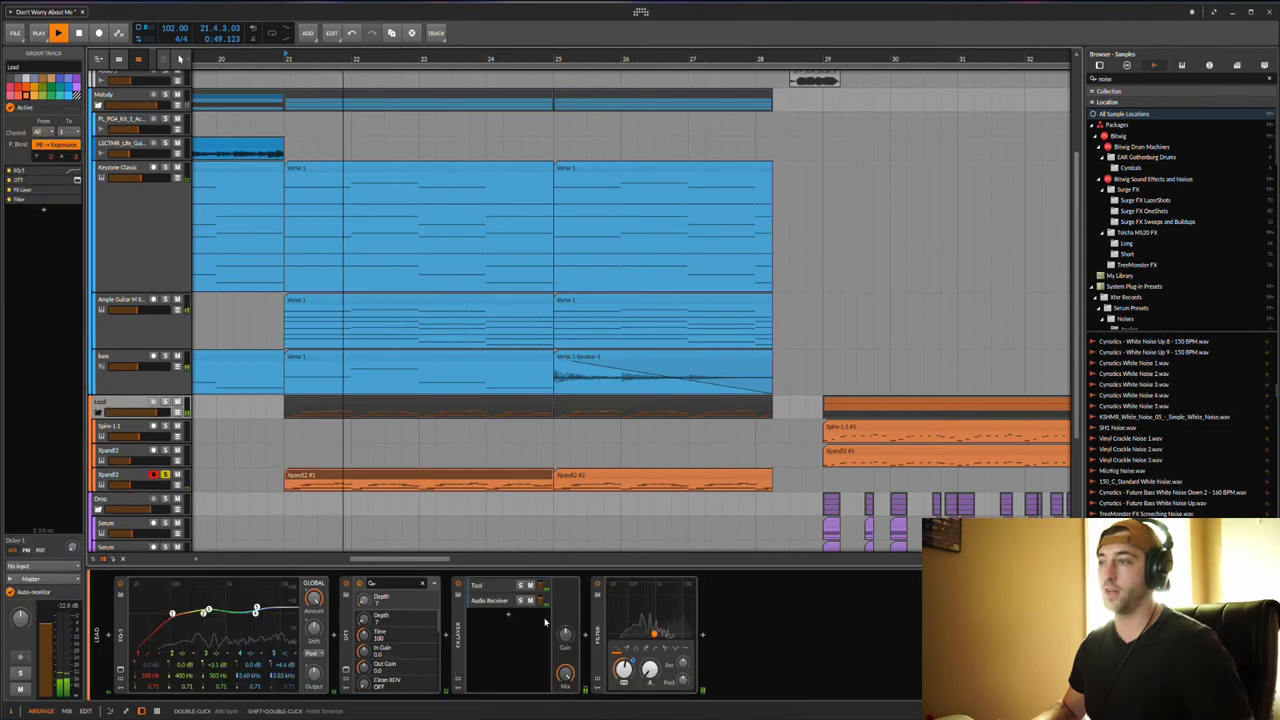
left_click(177, 412)
left_click(142, 430)
left_click(150, 452)
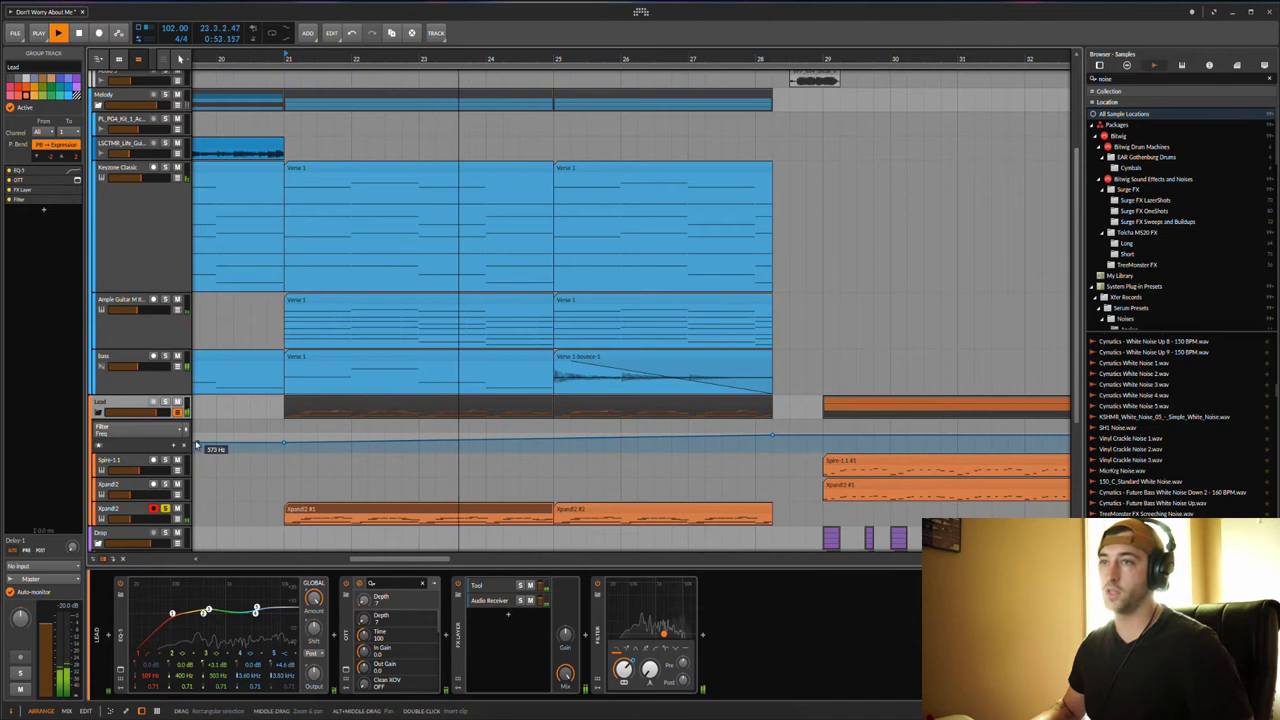
scroll(393, 469, "down", 3)
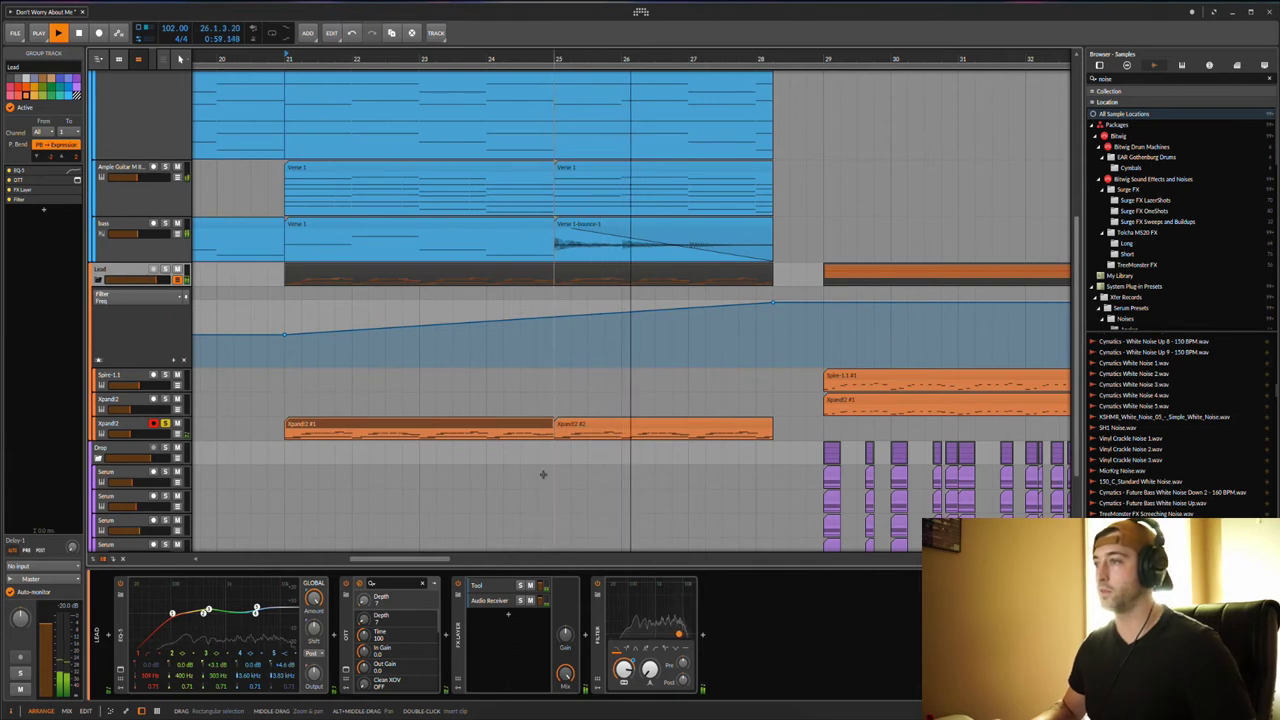
key("d")
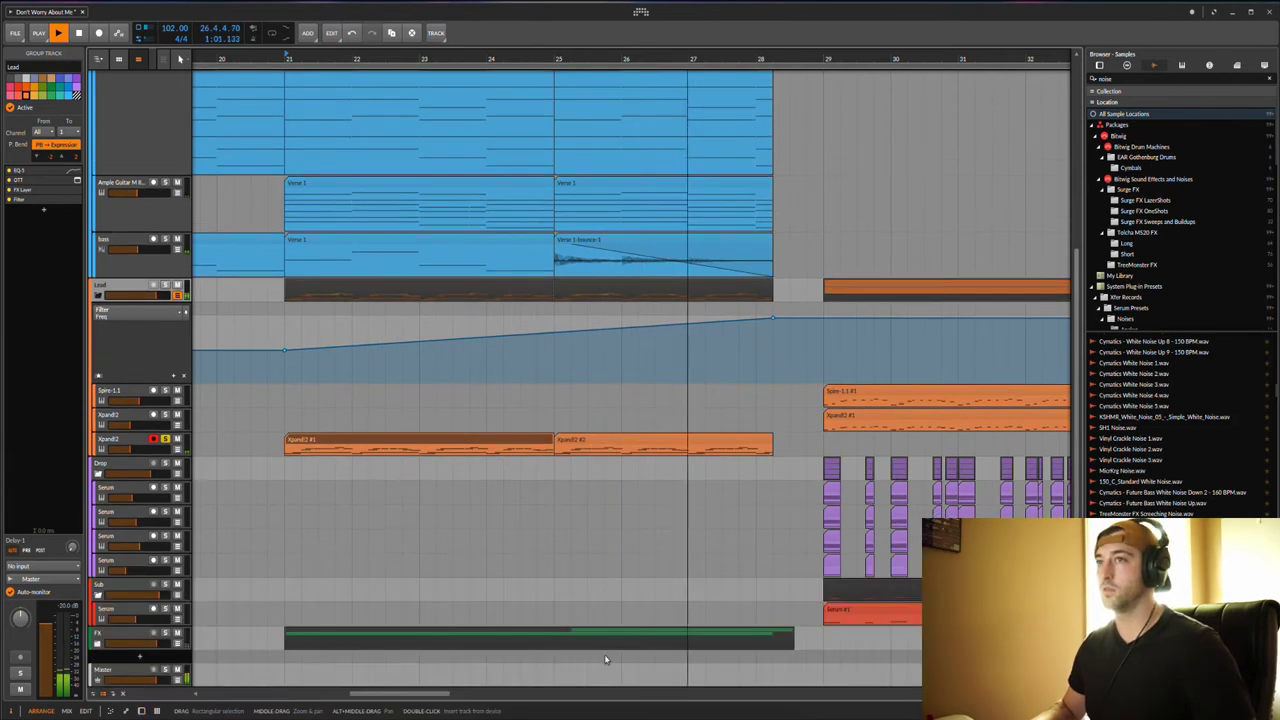
key("space")
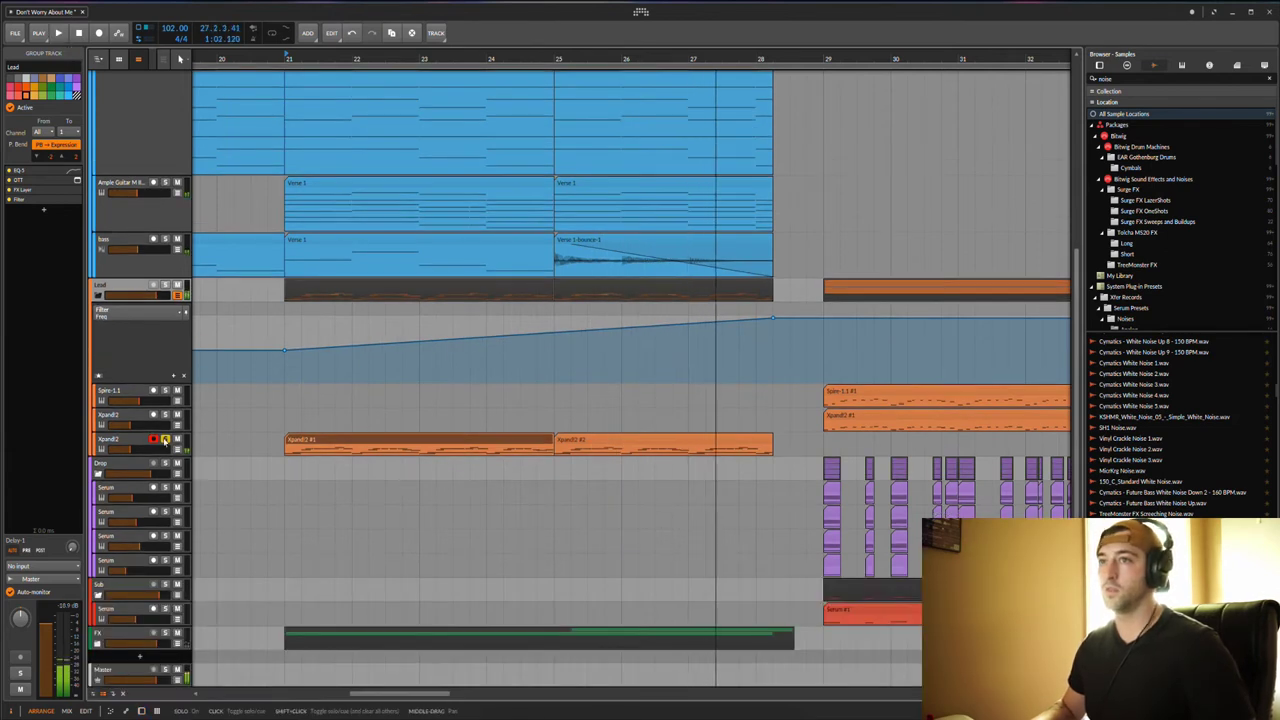
left_click(179, 298)
Select the first Spire-1.1 and Xpand!2 lead clips together at bar 29
scroll(691, 456, "right", 5)
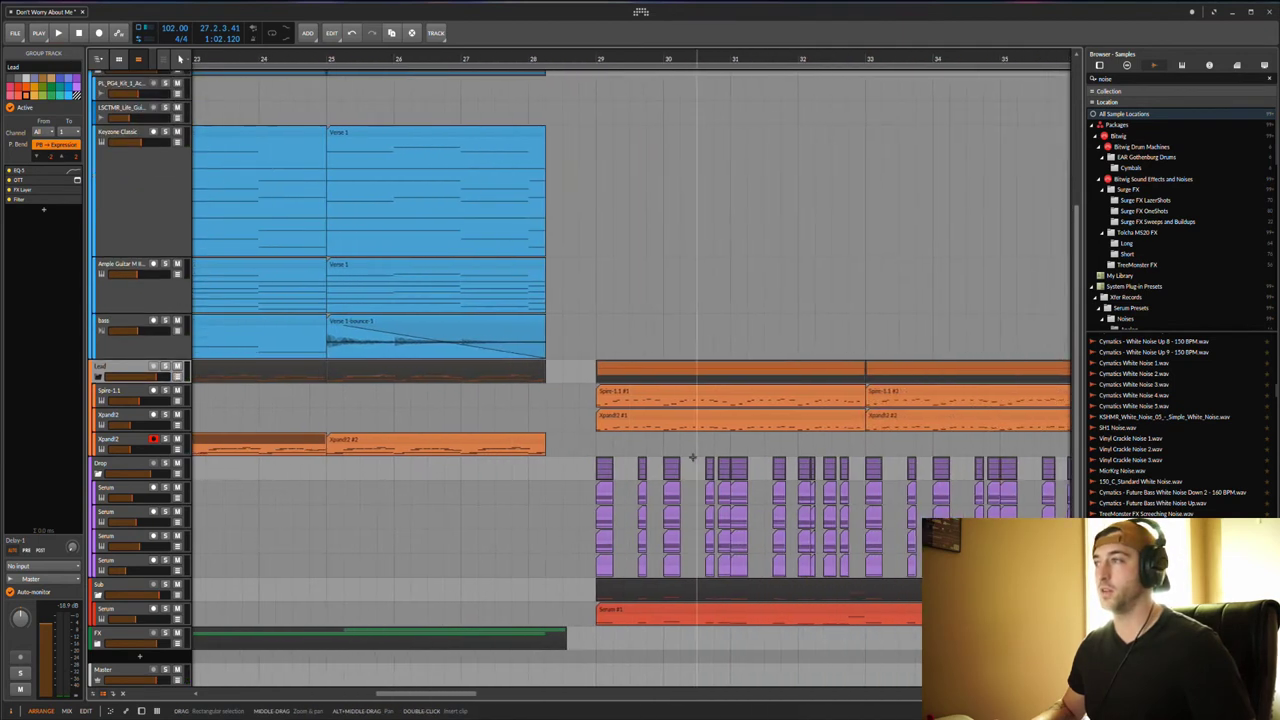
scroll(691, 456, "right", 3)
left_click(586, 417)
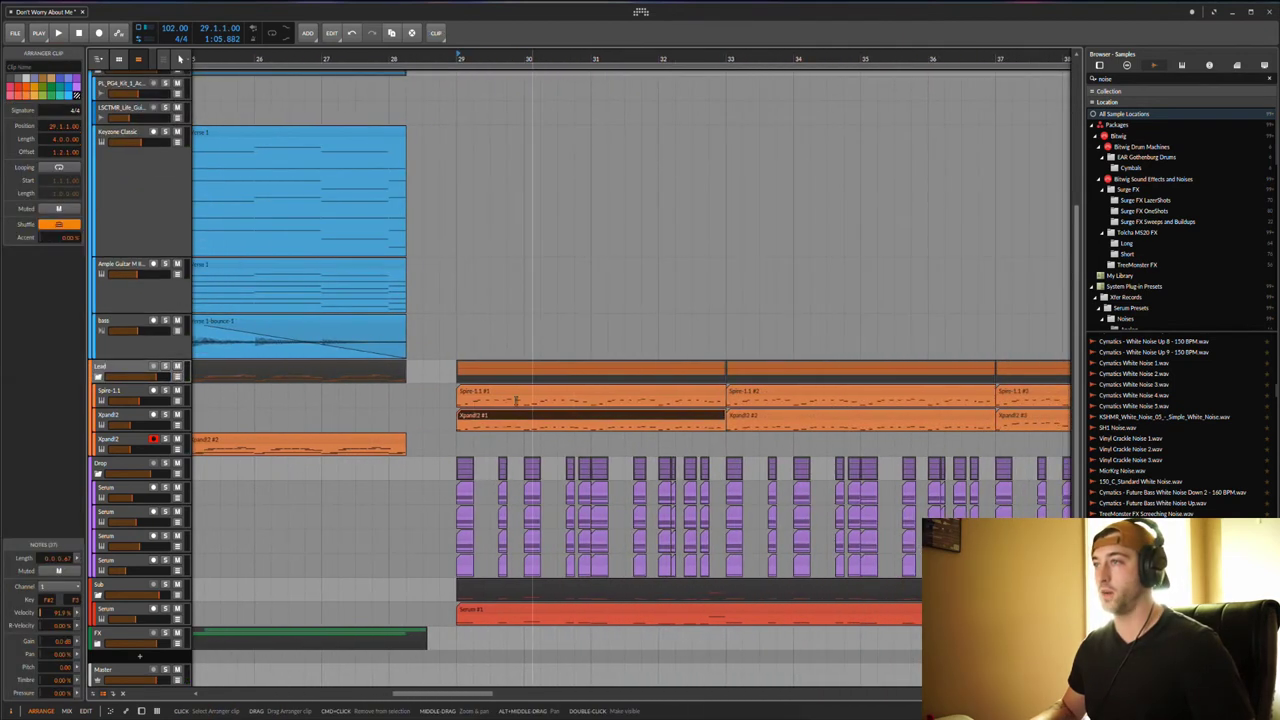
left_click_drag(447, 388, 714, 417)
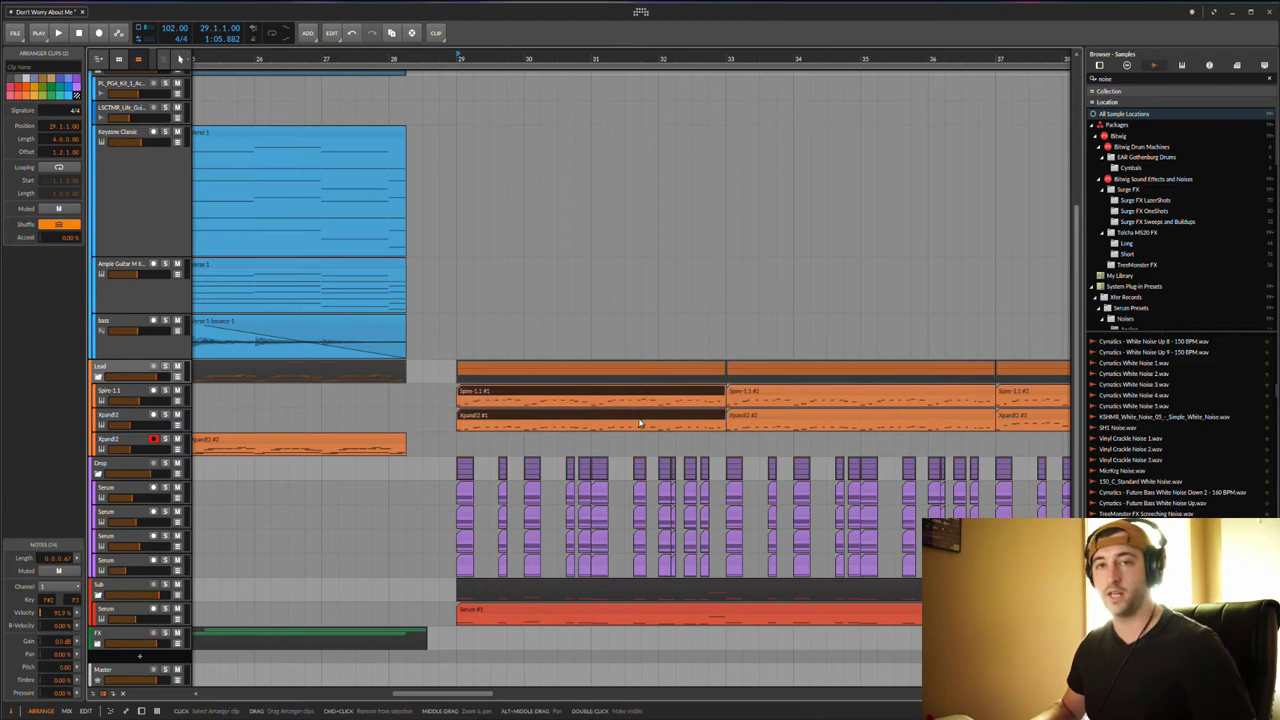
Play short passages from bars 21, 25 and 29 to compare the lead in the verse and in the drop
scroll(215, 355, "left", 1)
scroll(200, 355, "left", 3)
left_click(254, 369)
key("space")
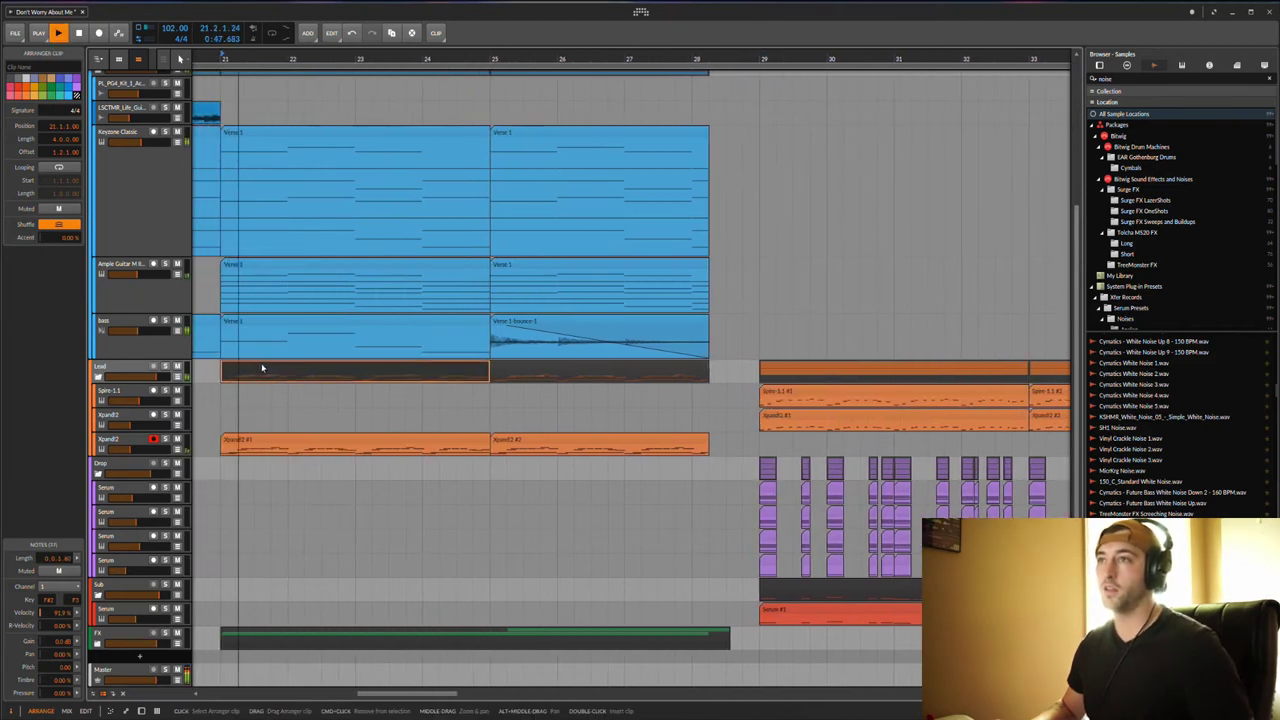
key("space")
left_click(538, 371)
key("space")
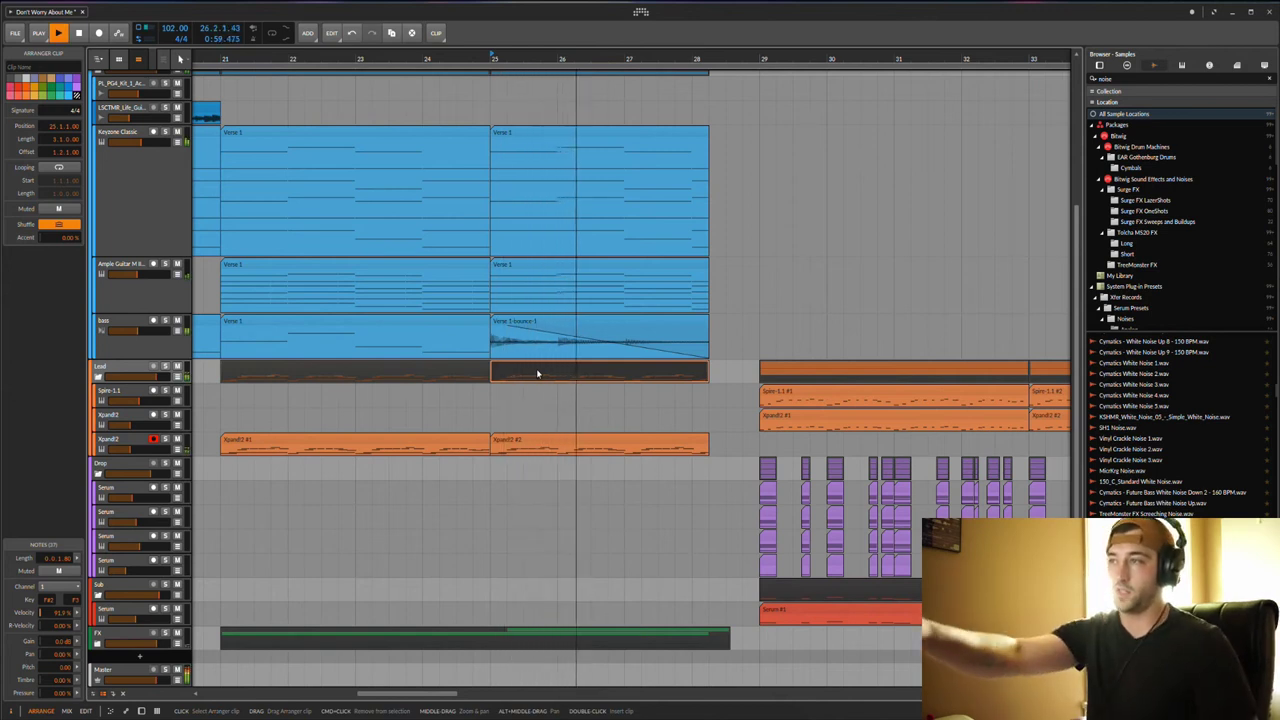
key("space")
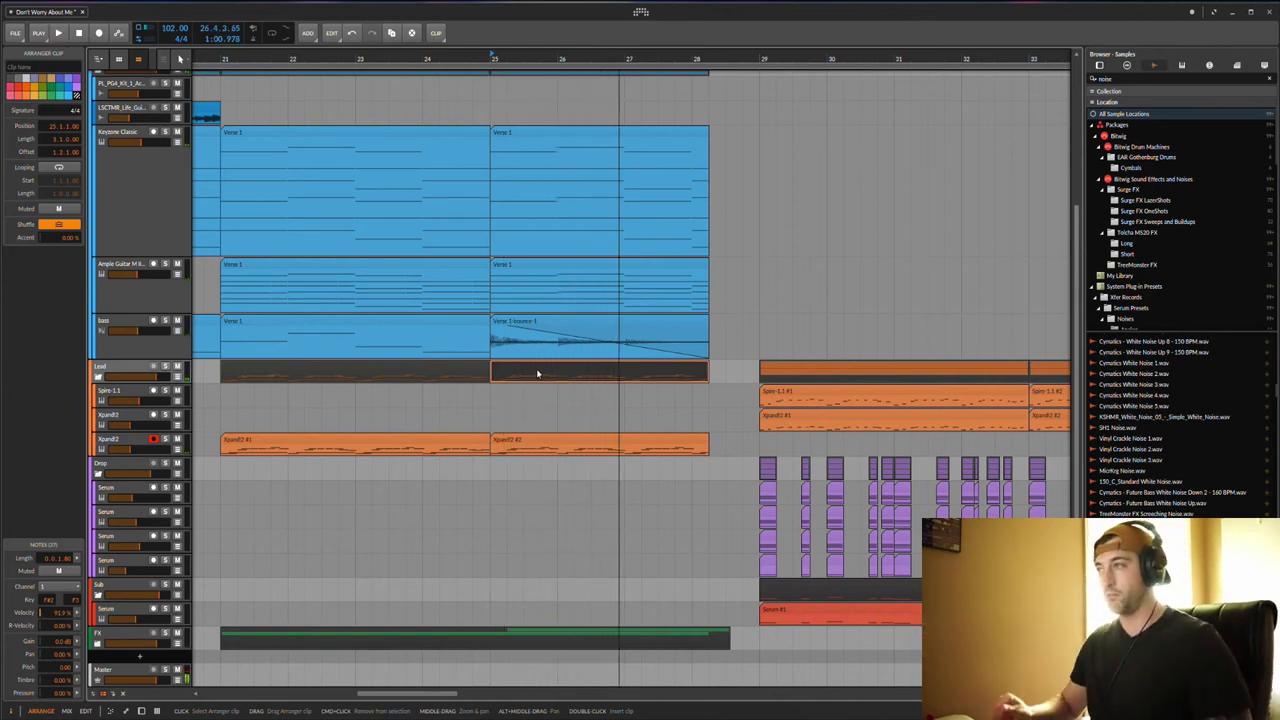
left_click(782, 373)
key("space")
scroll(781, 373, "right", 5)
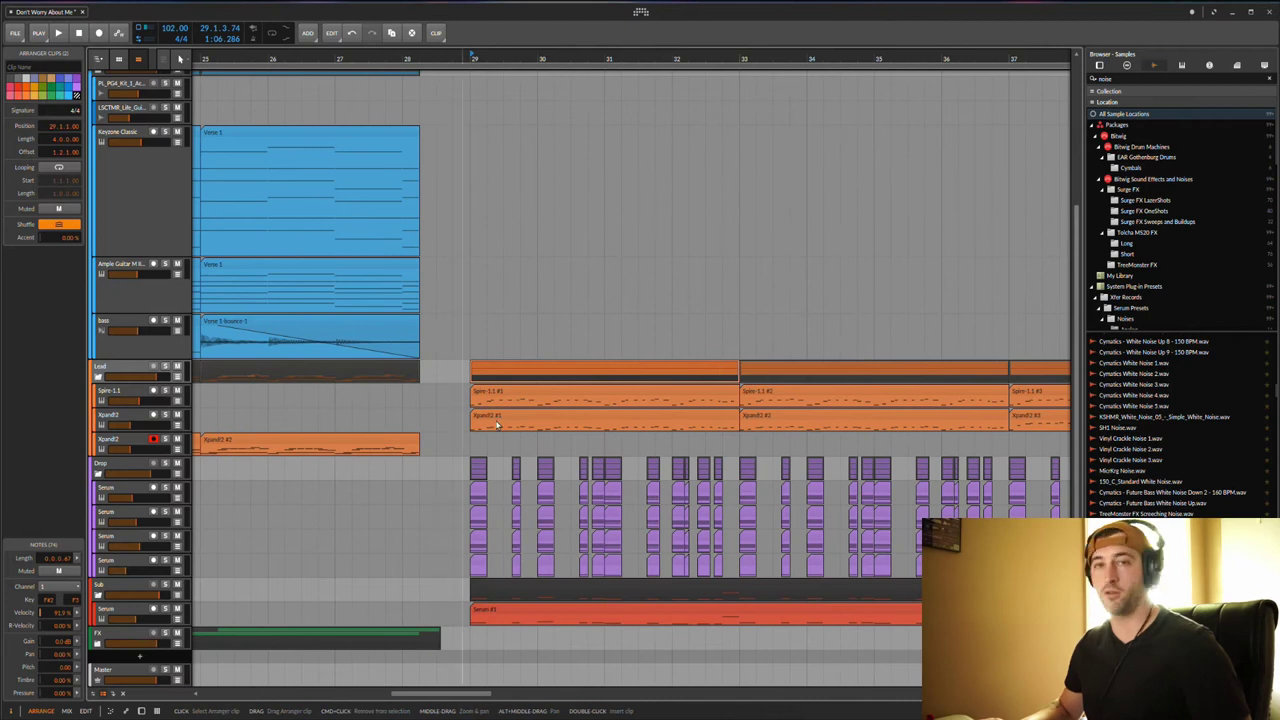
Collapse the Melody group to show the vocal, lead, drop and sub tracks together around bar 29
left_click(468, 447)
scroll(440, 420, "up", 3)
left_click(421, 403)
scroll(422, 403, "up", 2)
scroll(422, 403, "down", 5)
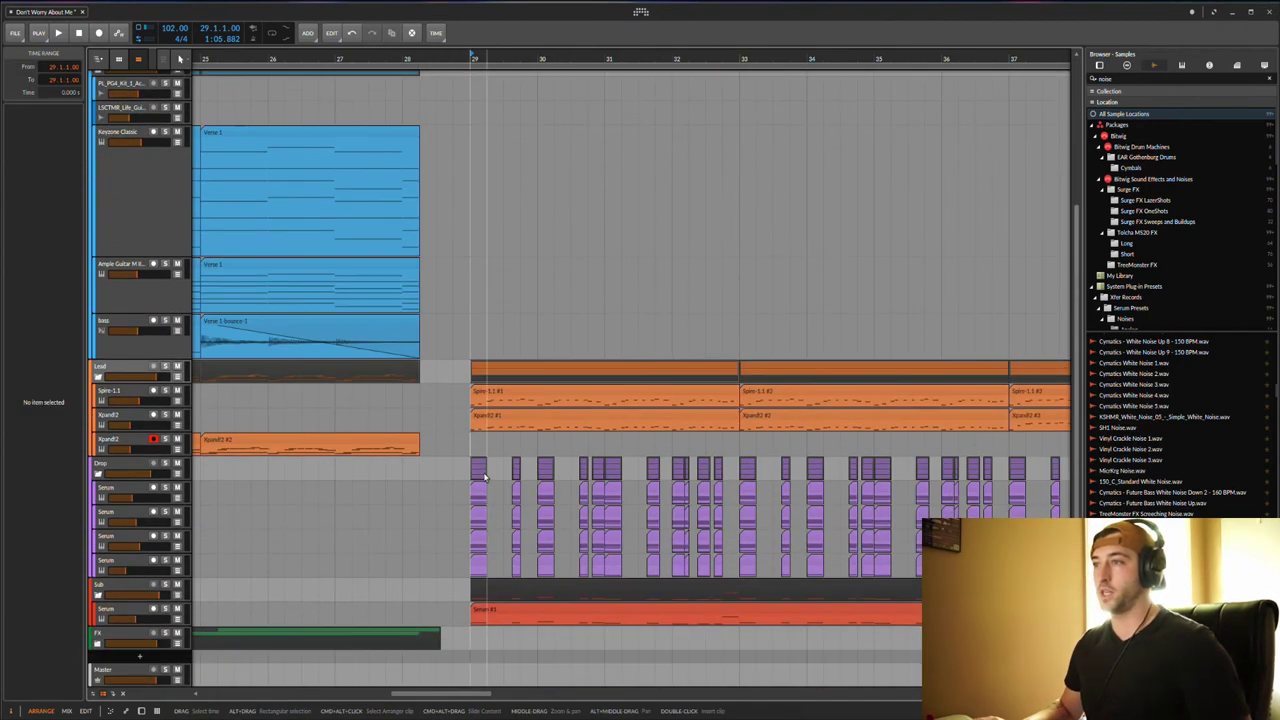
scroll(105, 236, "up", 4)
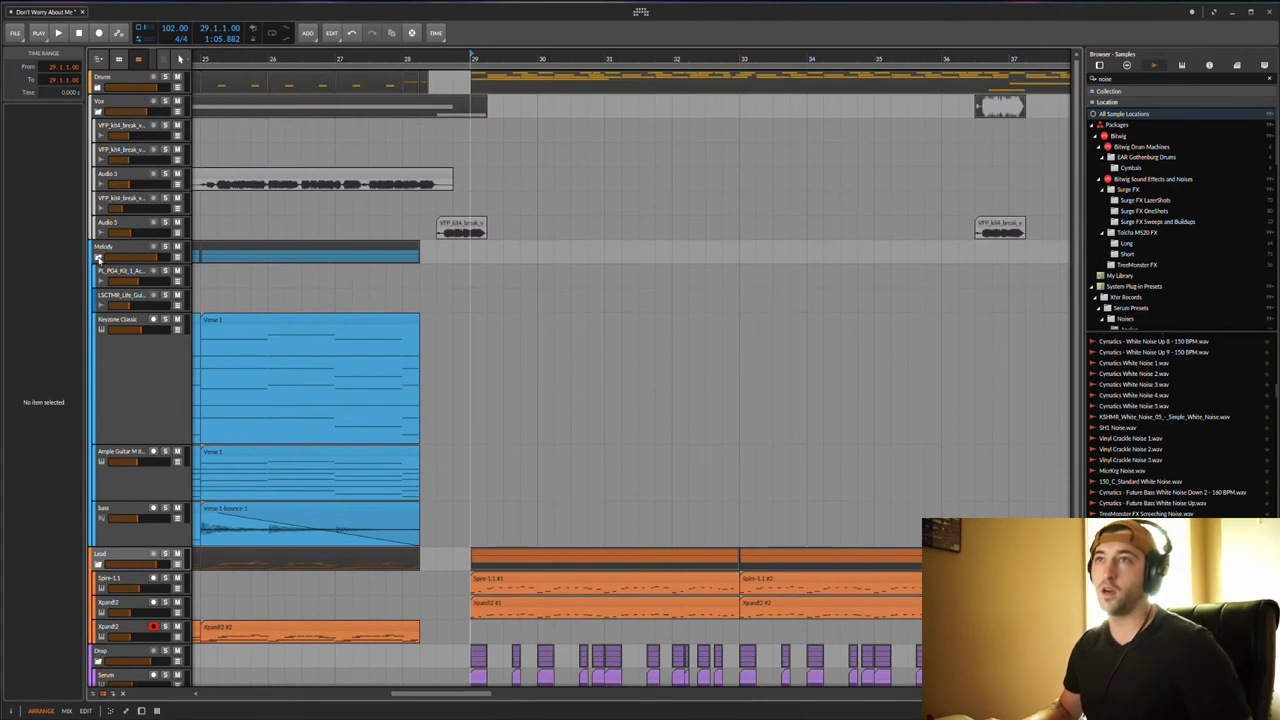
left_click(98, 258)
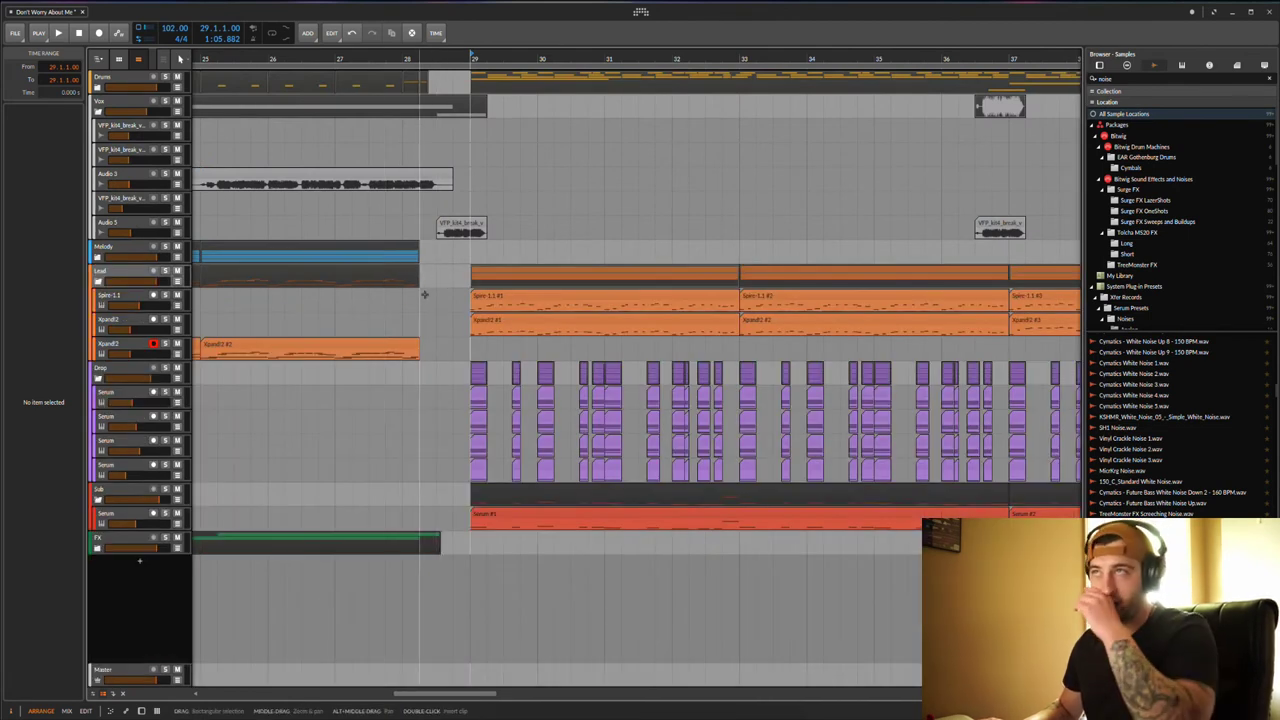
left_click_drag(420, 59, 419, 51)
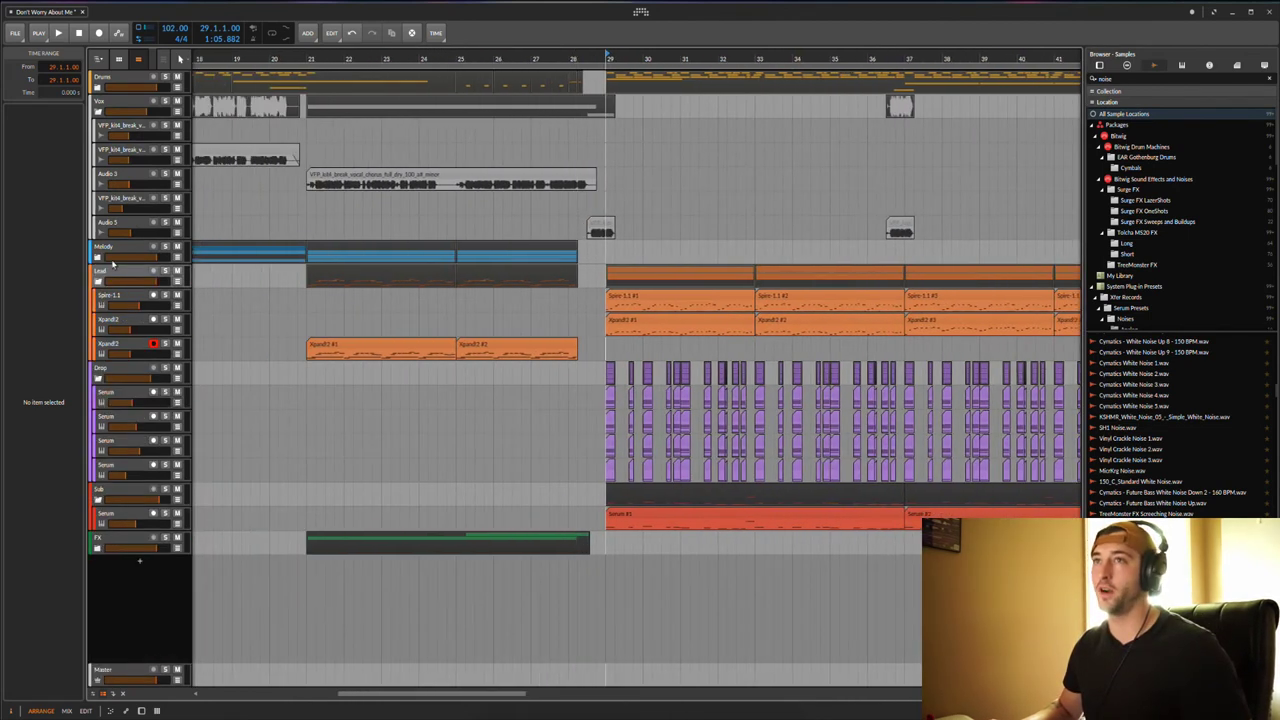
Expand the Melody group and copy the Keyzone Classic Verse 1 clip from bar 21 to bar 29
left_click(98, 258)
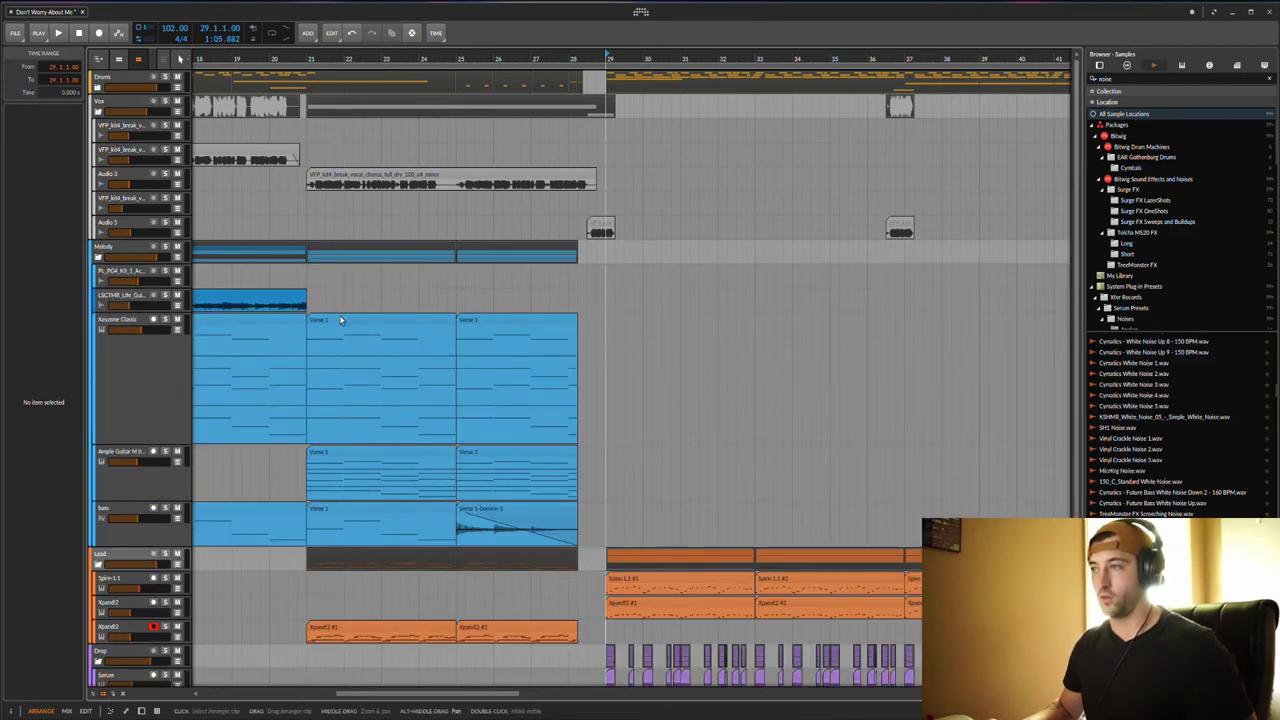
left_click_drag(340, 320, 643, 323)
scroll(643, 323, "down", 5)
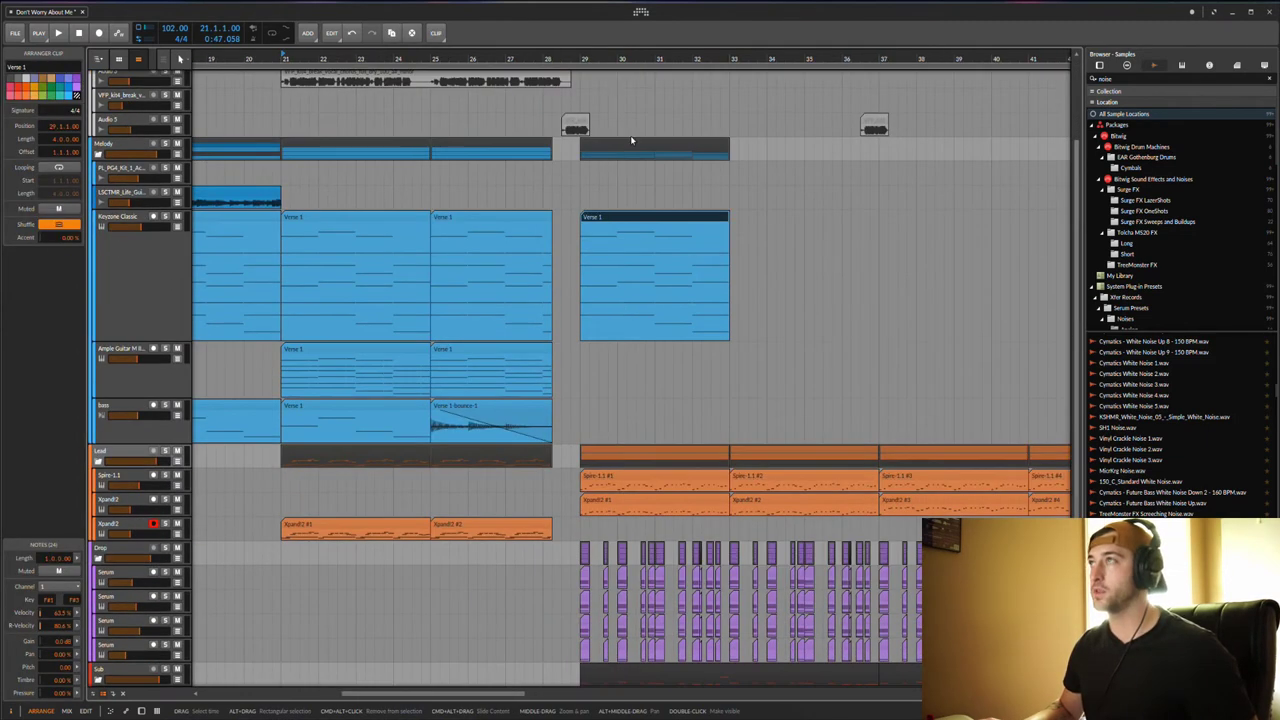
Compare the copied piano chord clip with the chopped Serum clips of the Drop group across bars 29 to 32
left_click_drag(652, 59, 650, 122)
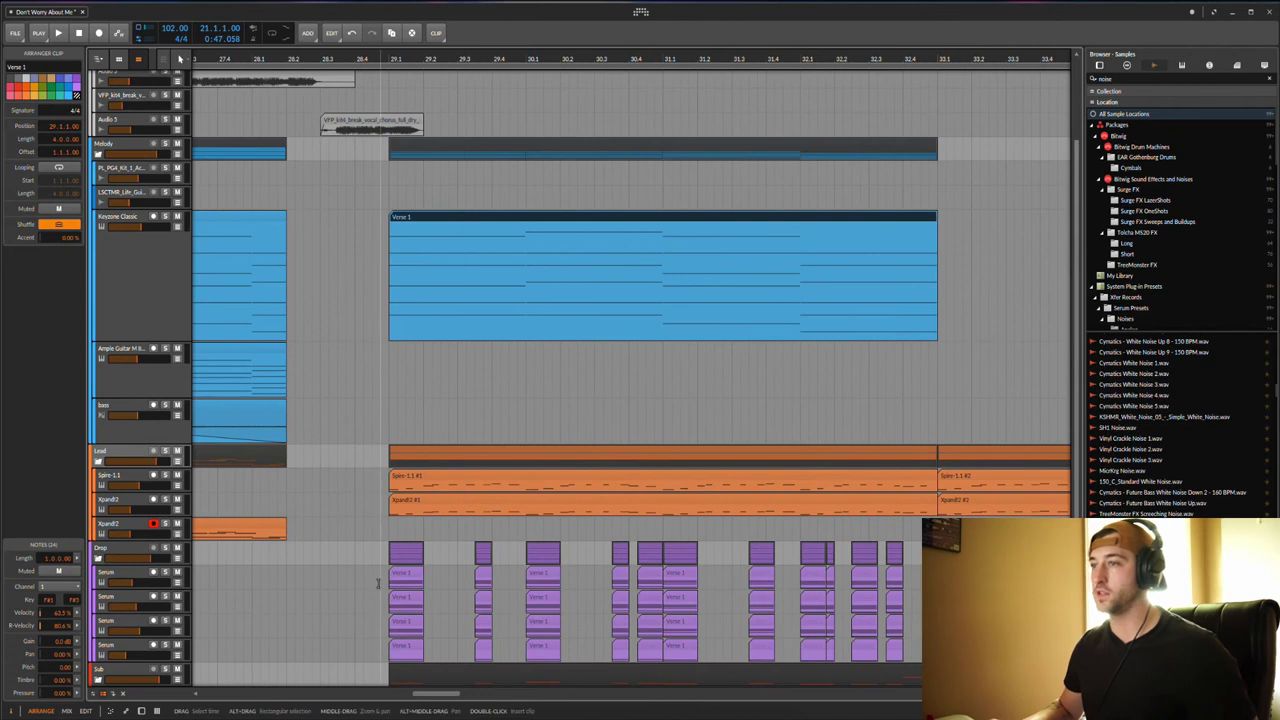
left_click_drag(378, 583, 916, 600)
left_click(355, 557)
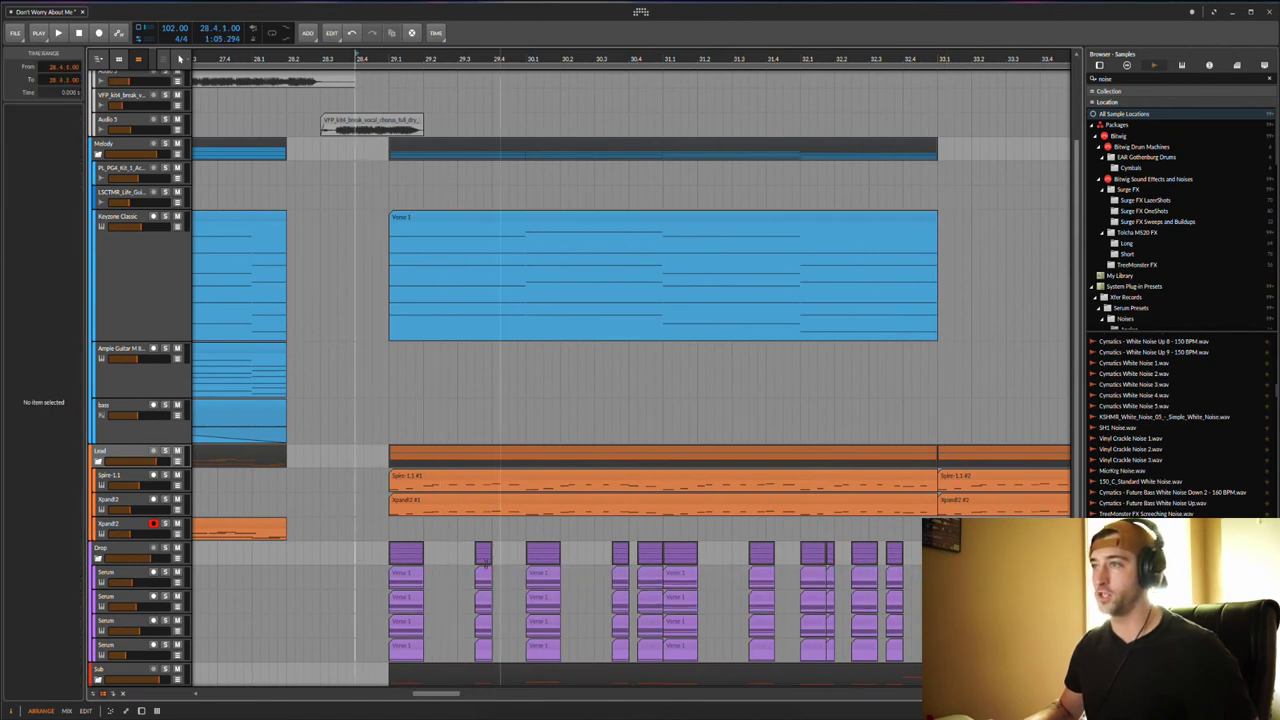
Compare the copied Verse 1 clip with the Drop group's chord chops, and delete the copy from the Keyzone Classic track at bar 29
left_click_drag(527, 560, 803, 540)
left_click(679, 550)
left_click(808, 540)
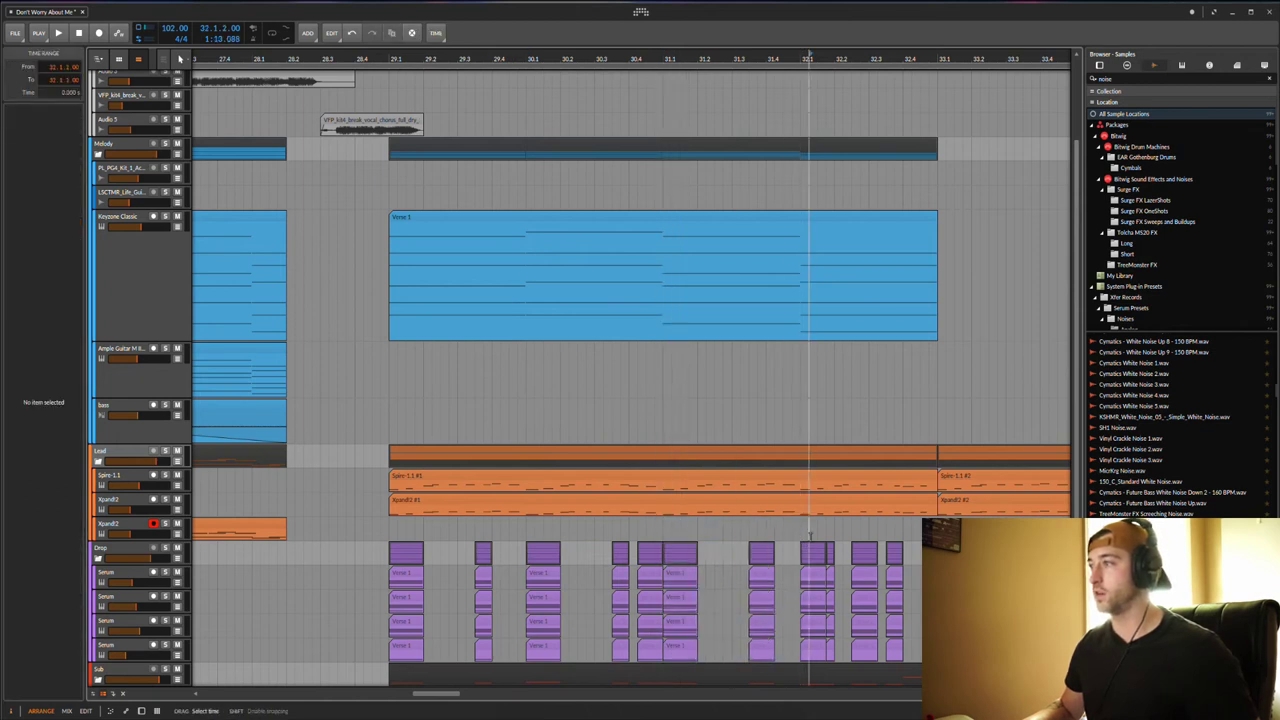
left_click(431, 225)
key("Delete")
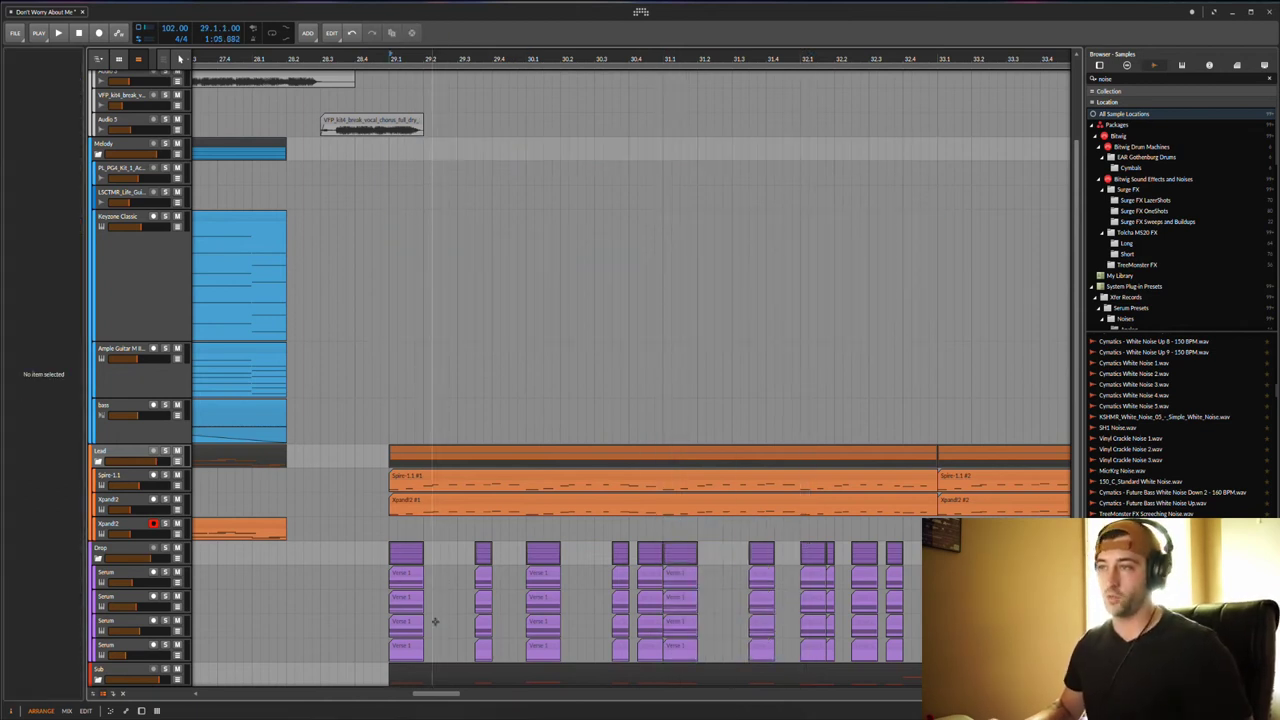
Collapse the Melody and Vox groups and expand the Drums group to see the drum tracks above the Drop chords
left_click_drag(435, 621, 404, 563)
left_click(450, 554)
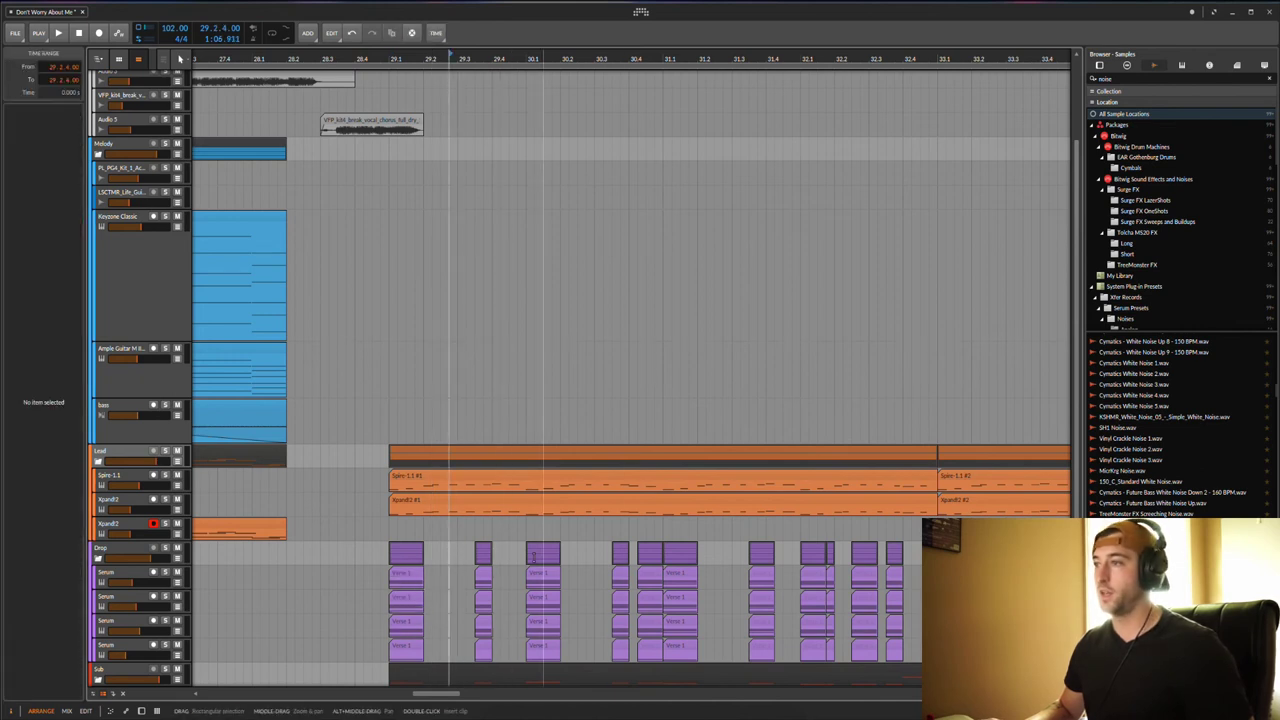
scroll(697, 480, "up", 4)
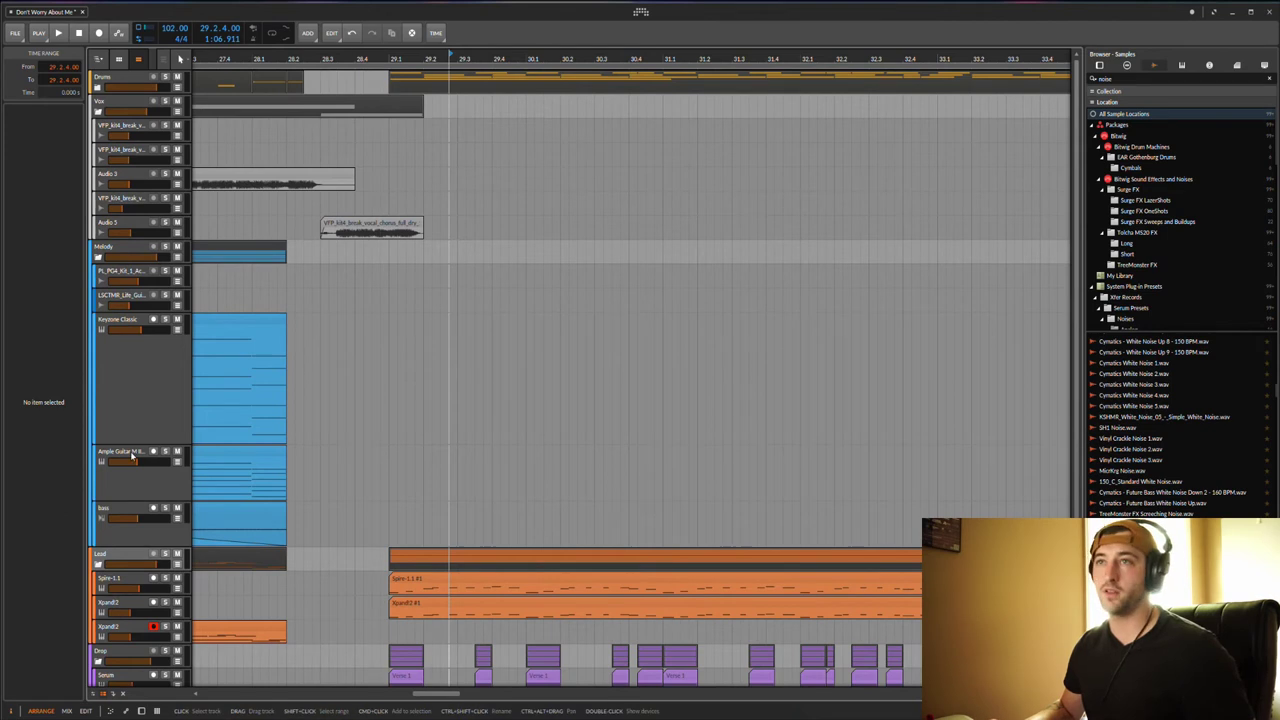
left_click(97, 258)
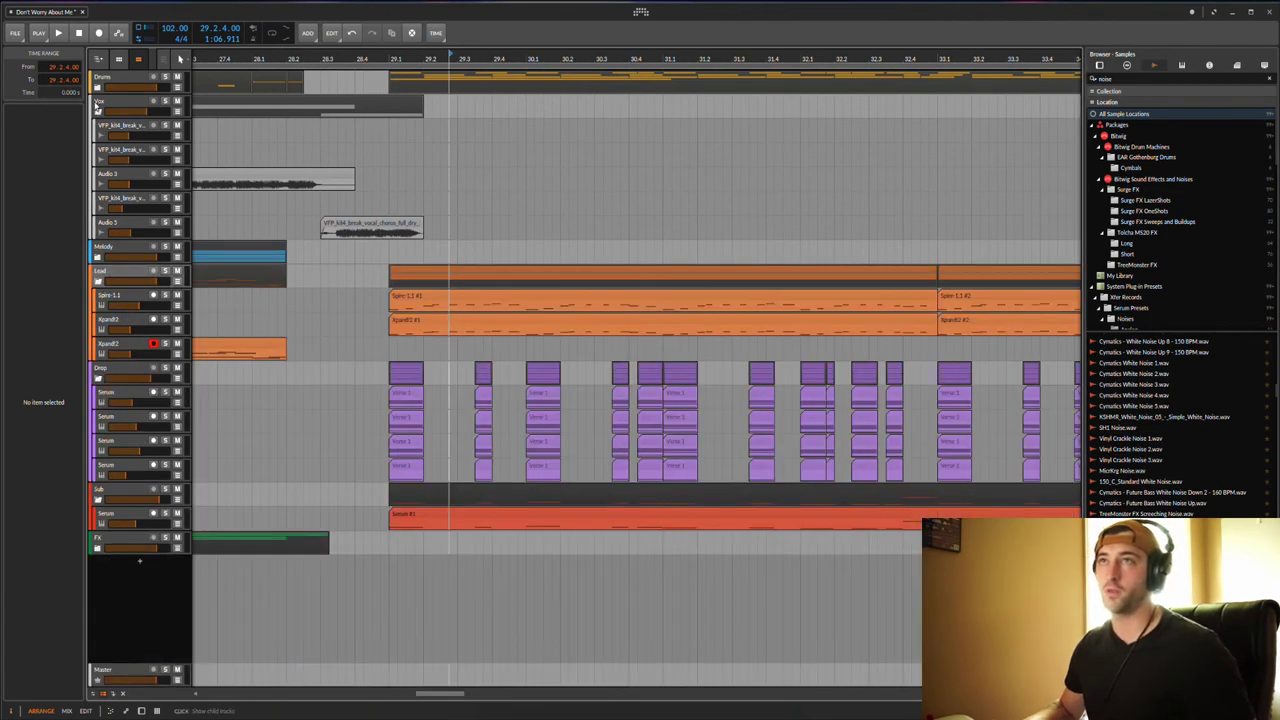
left_click(97, 110)
left_click(97, 87)
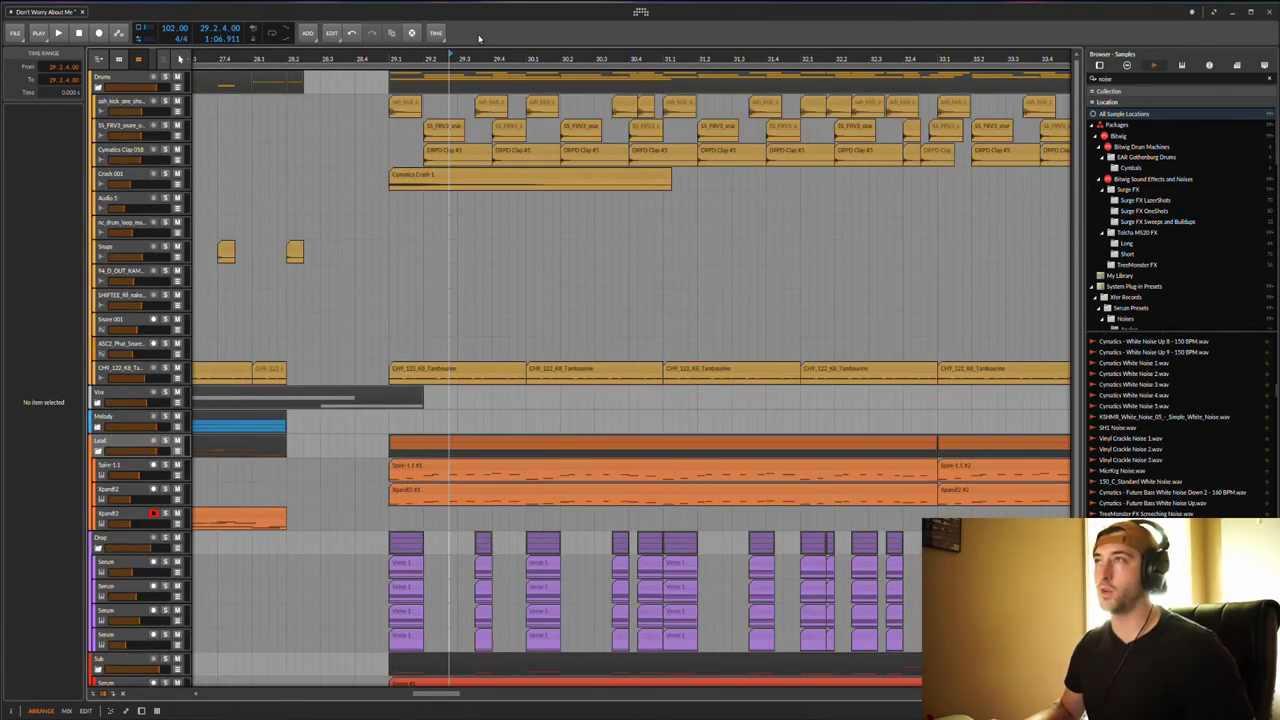
Compare the kick clips with the chopped Serum chords of the Drop group from bar 29 to the start of bar 31
left_click_drag(465, 57, 465, 140)
left_click(340, 540)
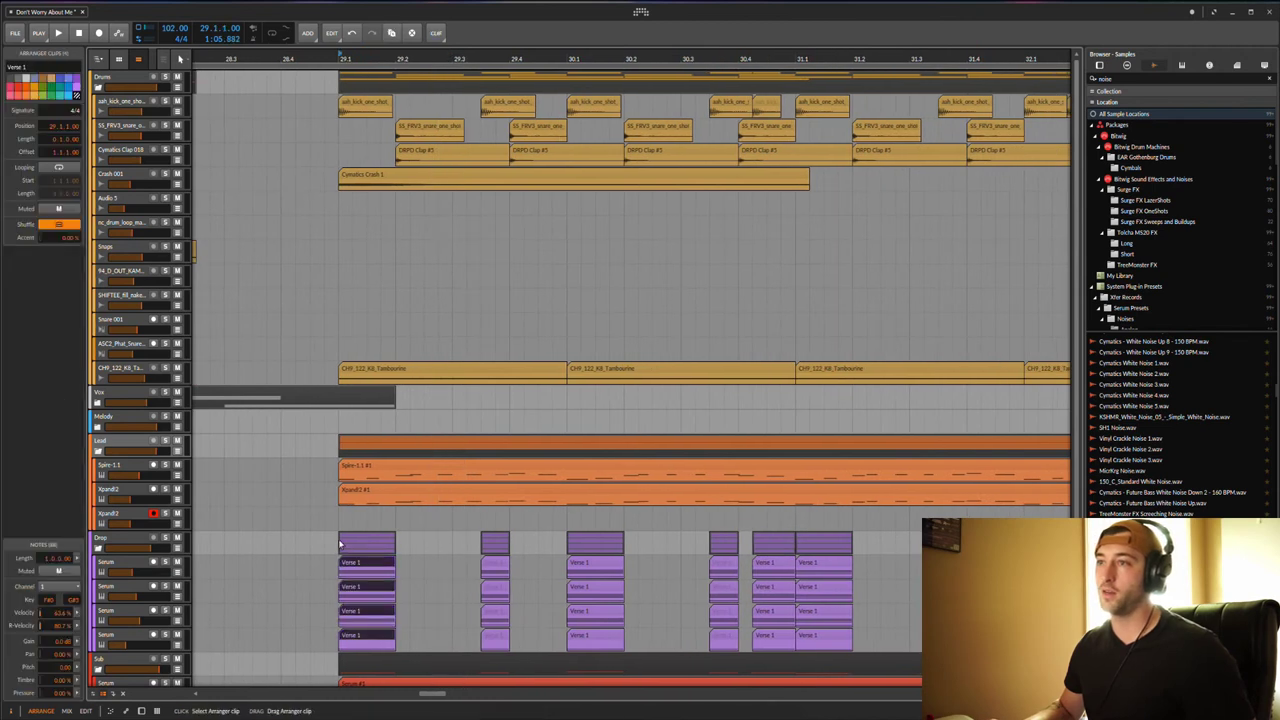
left_click_drag(334, 547, 407, 542)
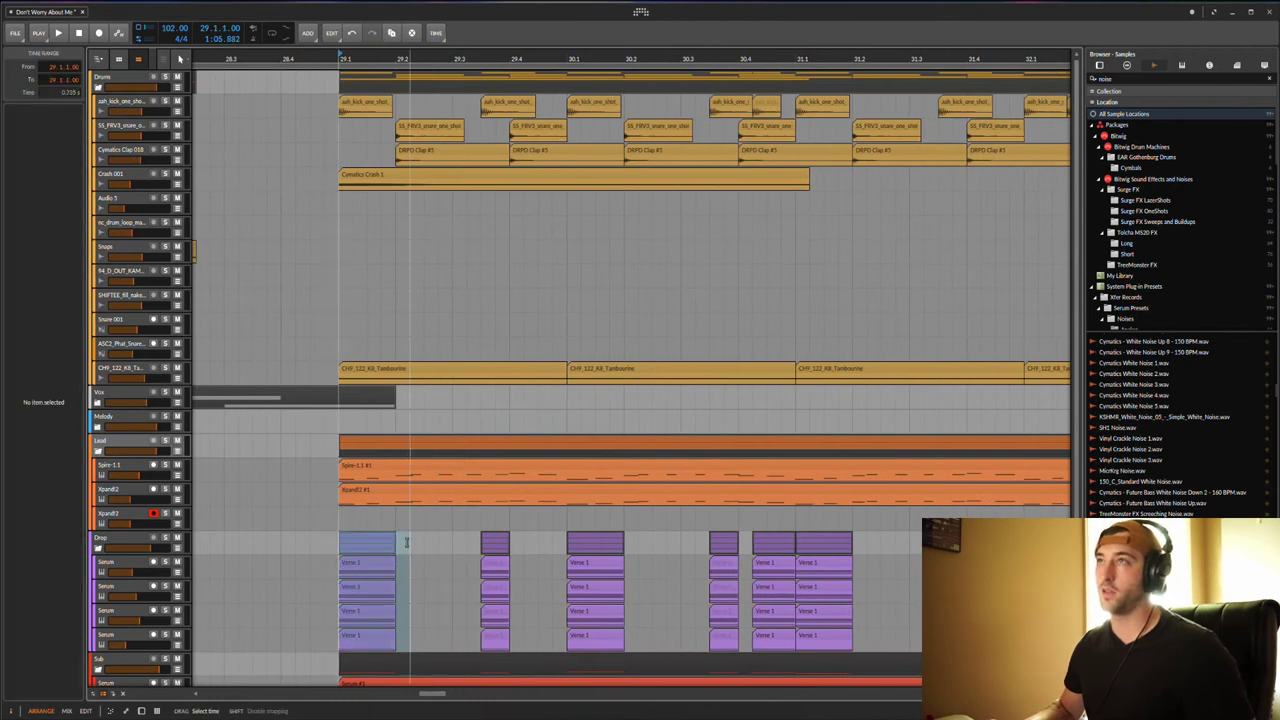
left_click(362, 106)
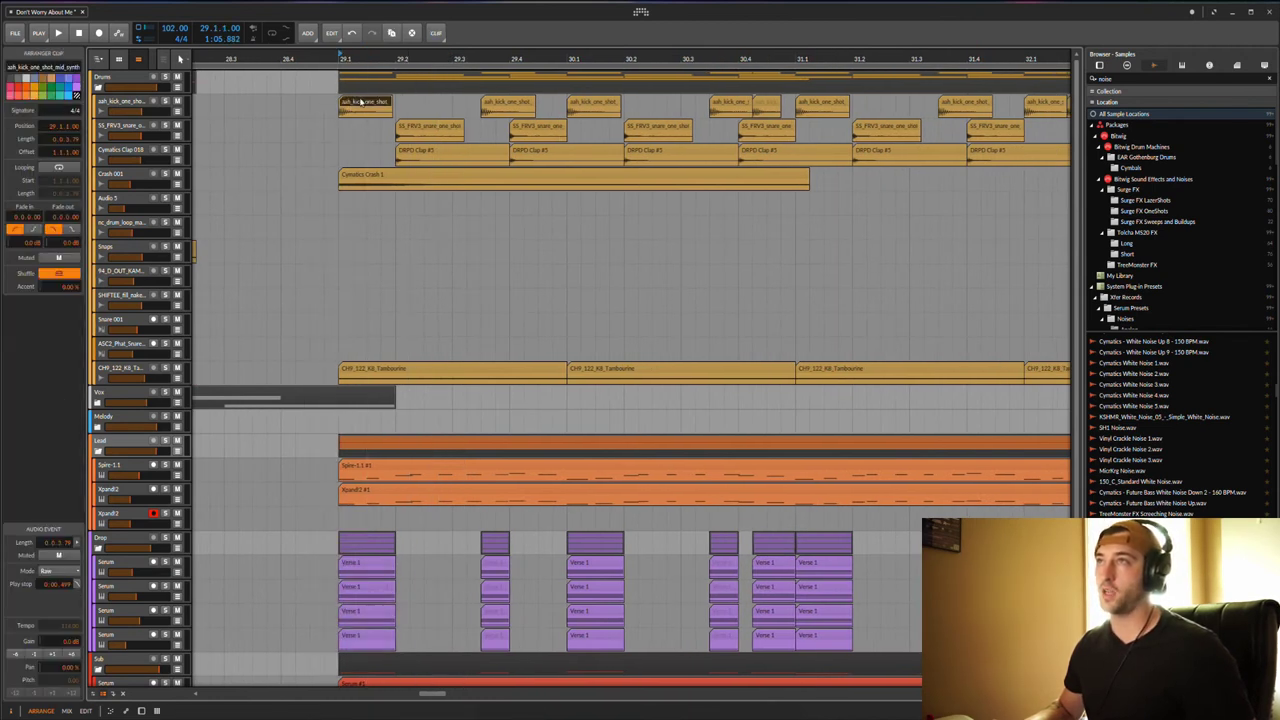
left_click(508, 102)
left_click(596, 103)
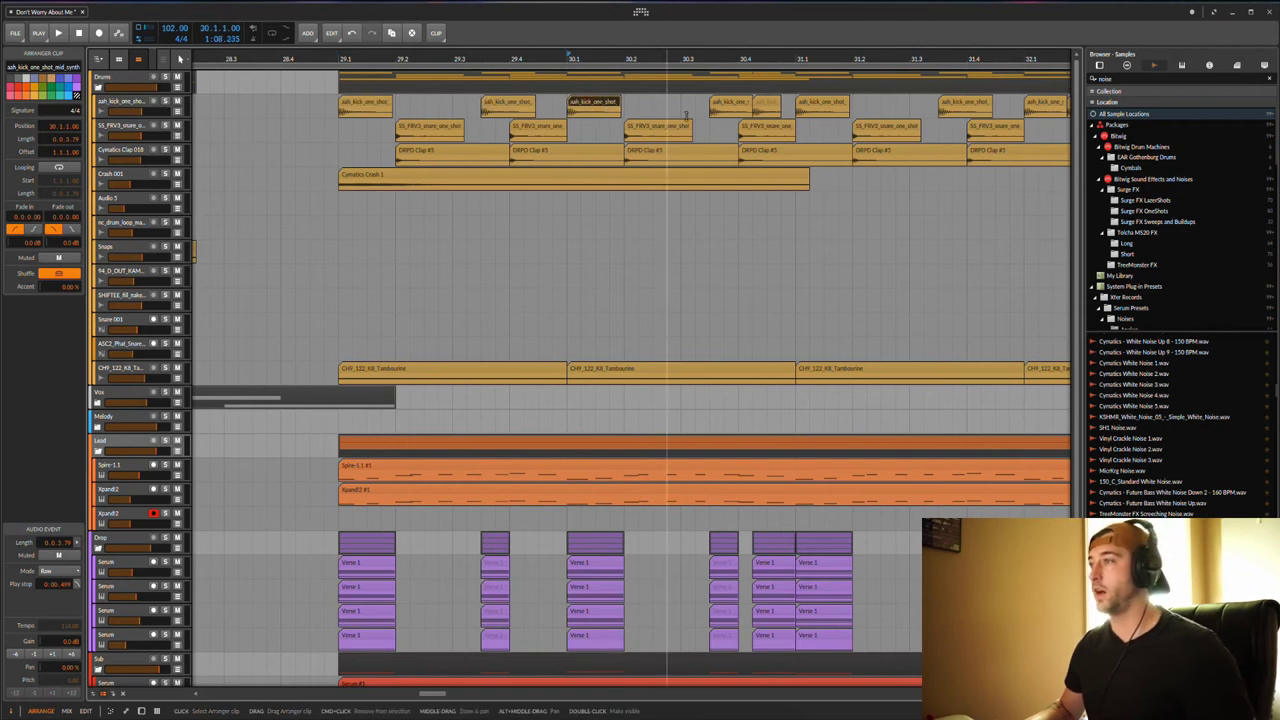
left_click(730, 102)
left_click(766, 102)
left_click(822, 102)
Compare the remaining kick clips in bars 31 and 32 with the chord chops beneath them
scroll(810, 106, "right", 3)
left_click(825, 103)
scroll(825, 103, "right", 2)
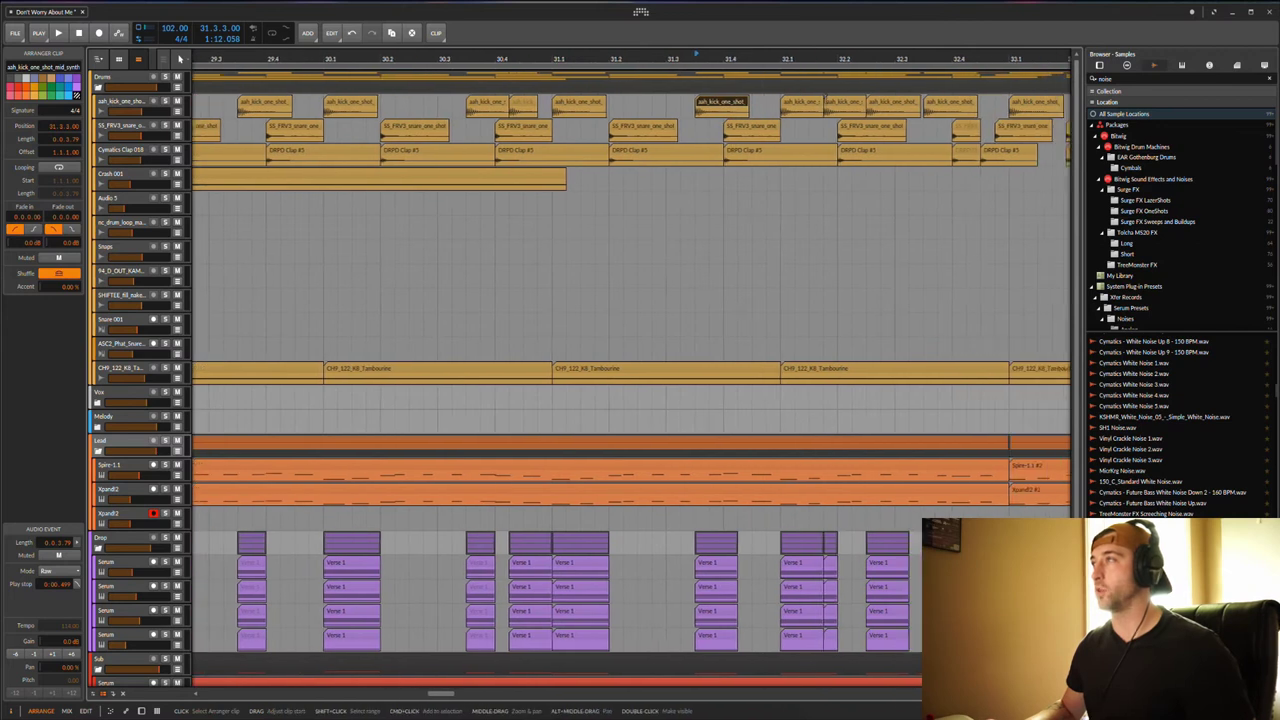
left_click(845, 102)
left_click(800, 102)
left_click(893, 102)
left_click(940, 102)
Show the device chain of the Drop group to examine its sidechained Dynamics device, and close the device view
scroll(896, 100, "down", 2)
scroll(428, 468, "down", 2)
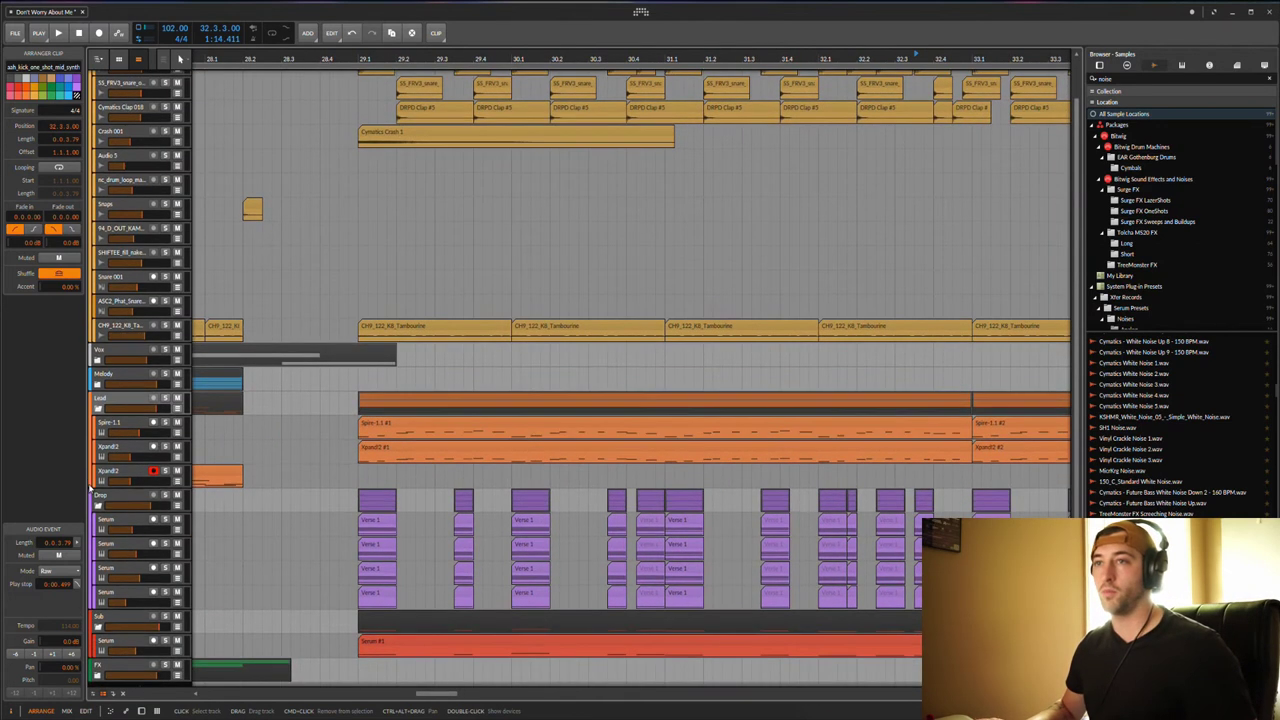
double_click(115, 497)
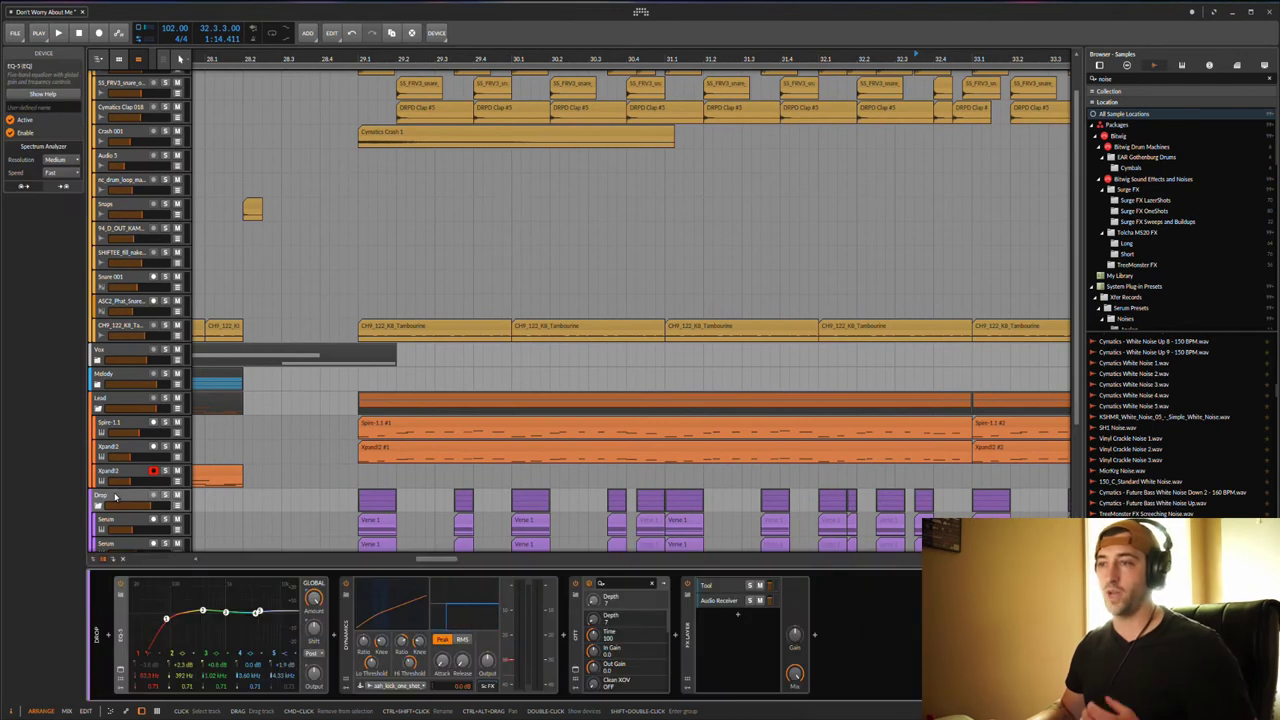
scroll(304, 564, "left", 1)
key("d")
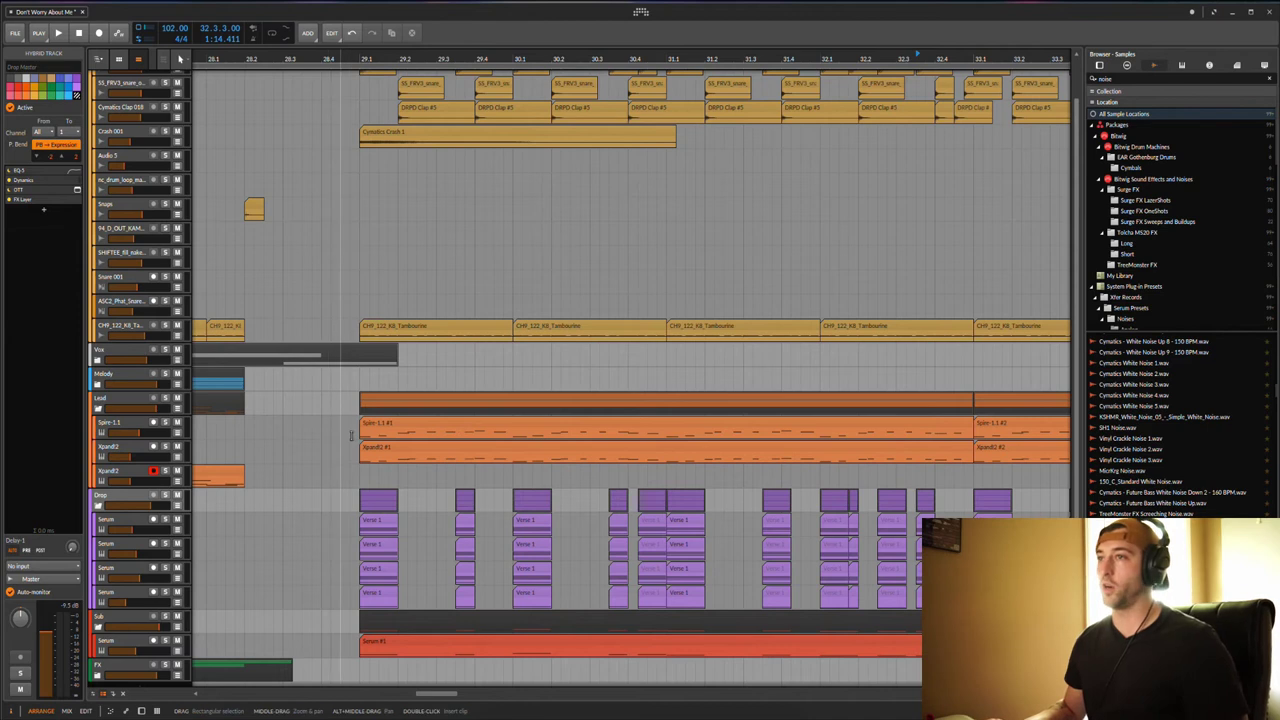
Examine the notes of the Spire-1.1 lead clip at bar 29, and compare the sub clip with the lowest Serum track's chord chops
double_click(390, 428)
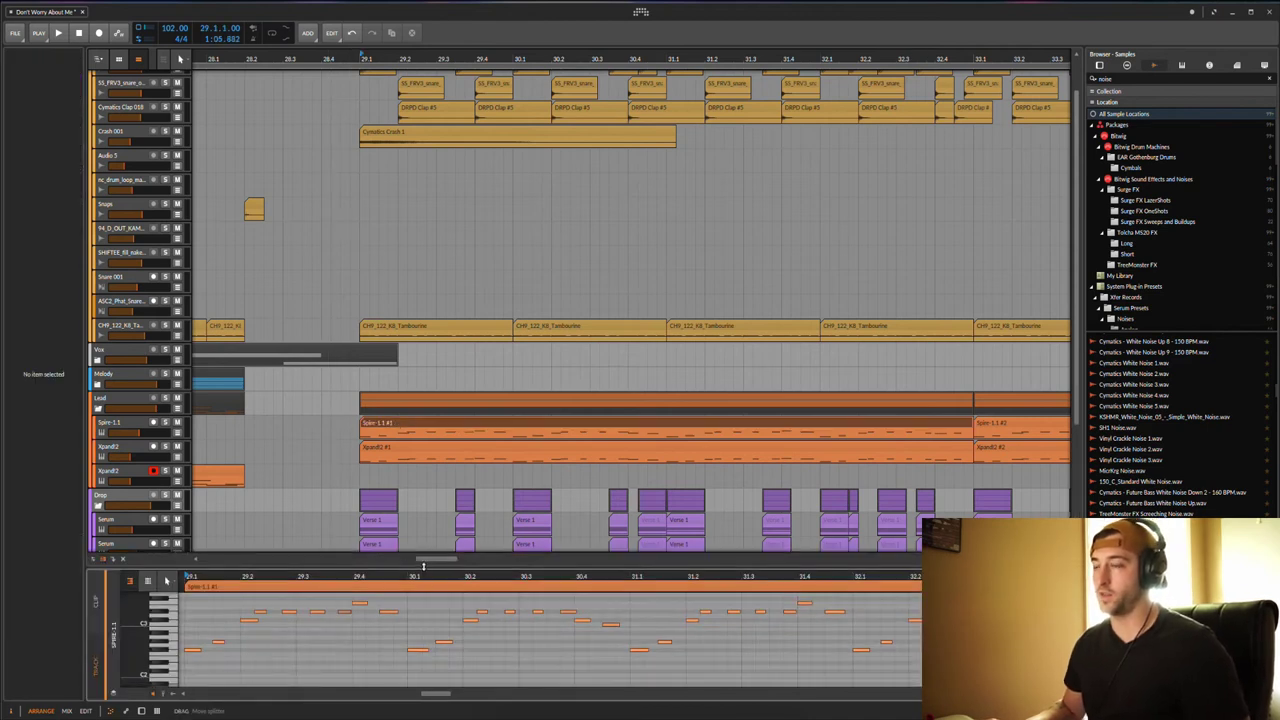
left_click_drag(424, 567, 408, 686)
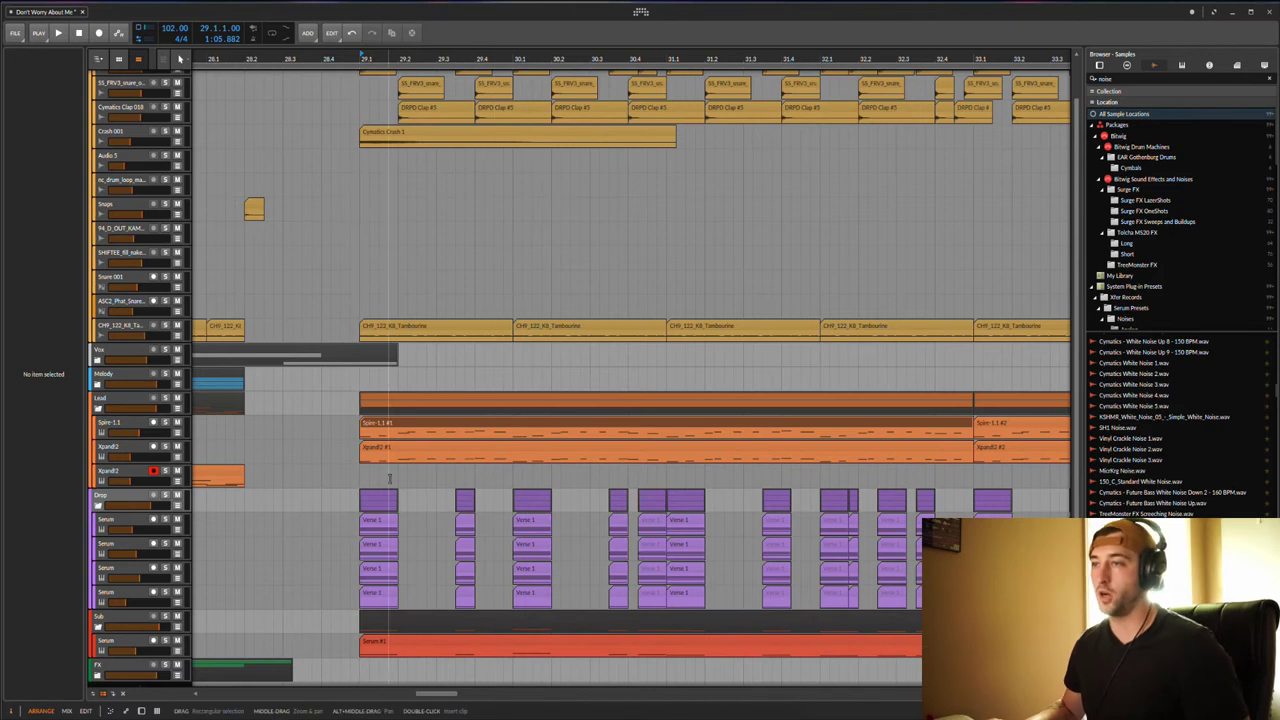
scroll(379, 606, "down", 1)
left_click(379, 606)
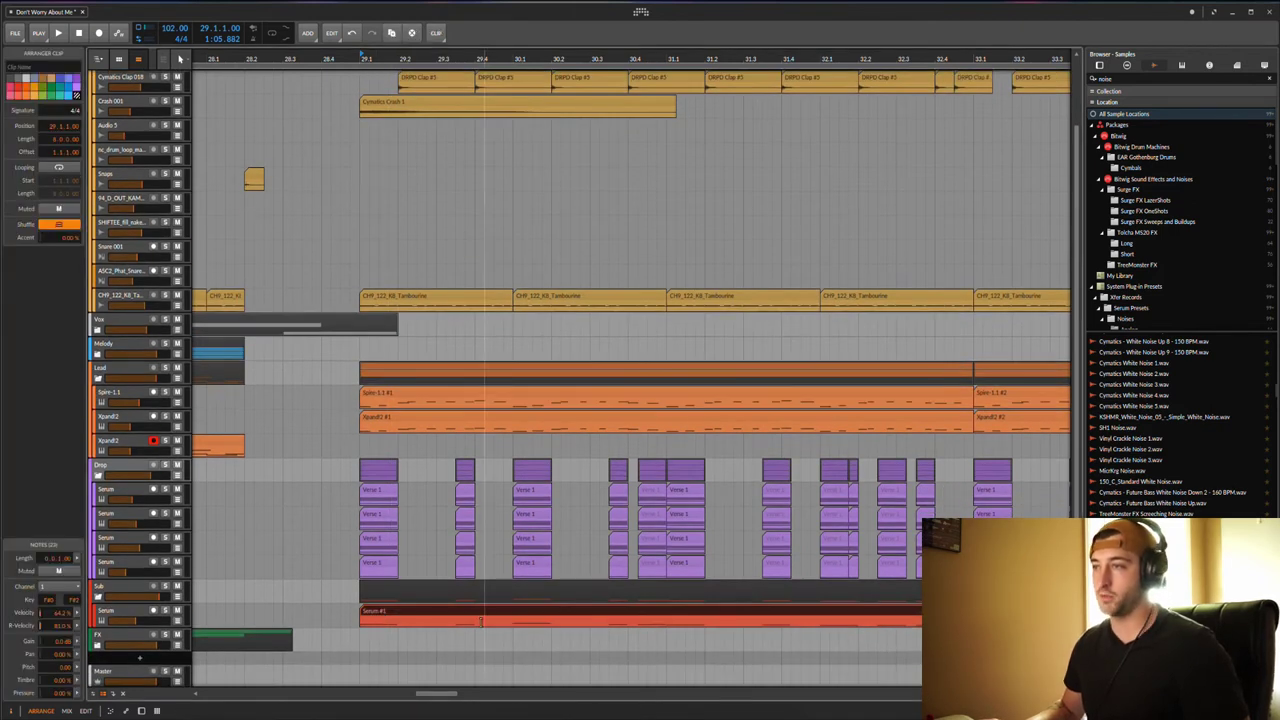
left_click(379, 566)
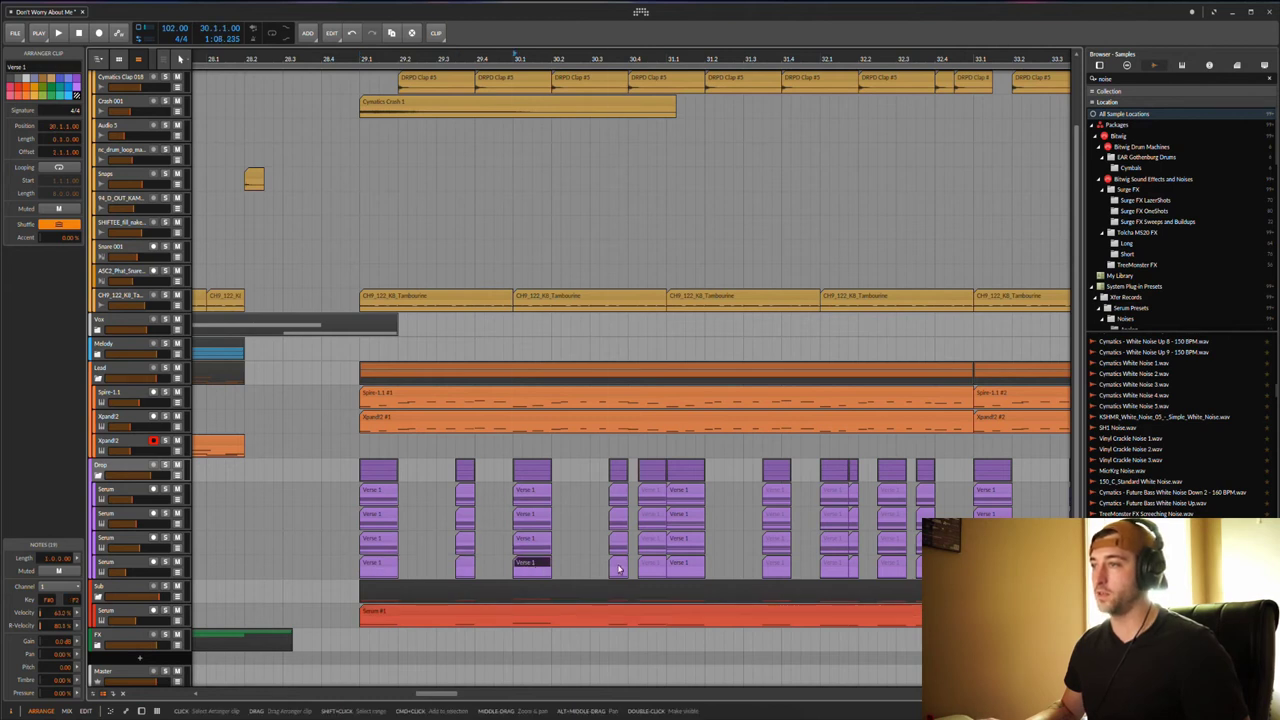
left_click(655, 565)
left_click(673, 565)
Solo the Drop group and play the chopped chords from bar 29
left_click(355, 567)
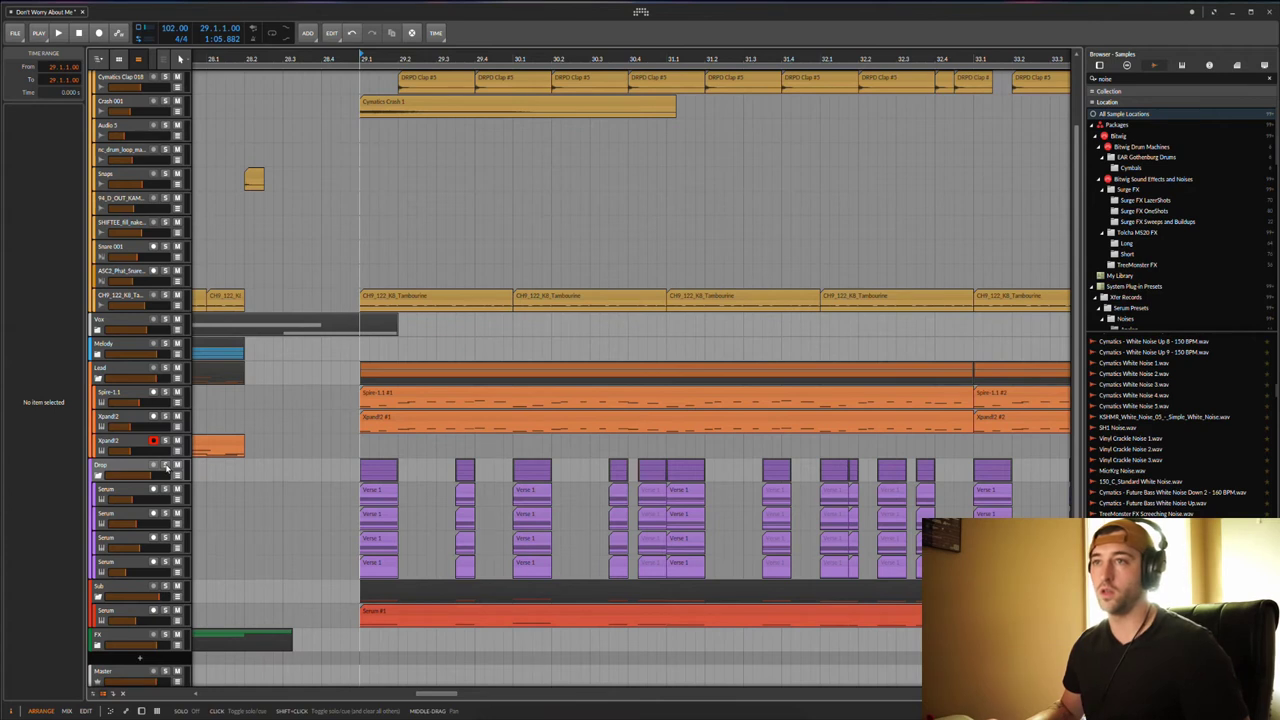
key("space")
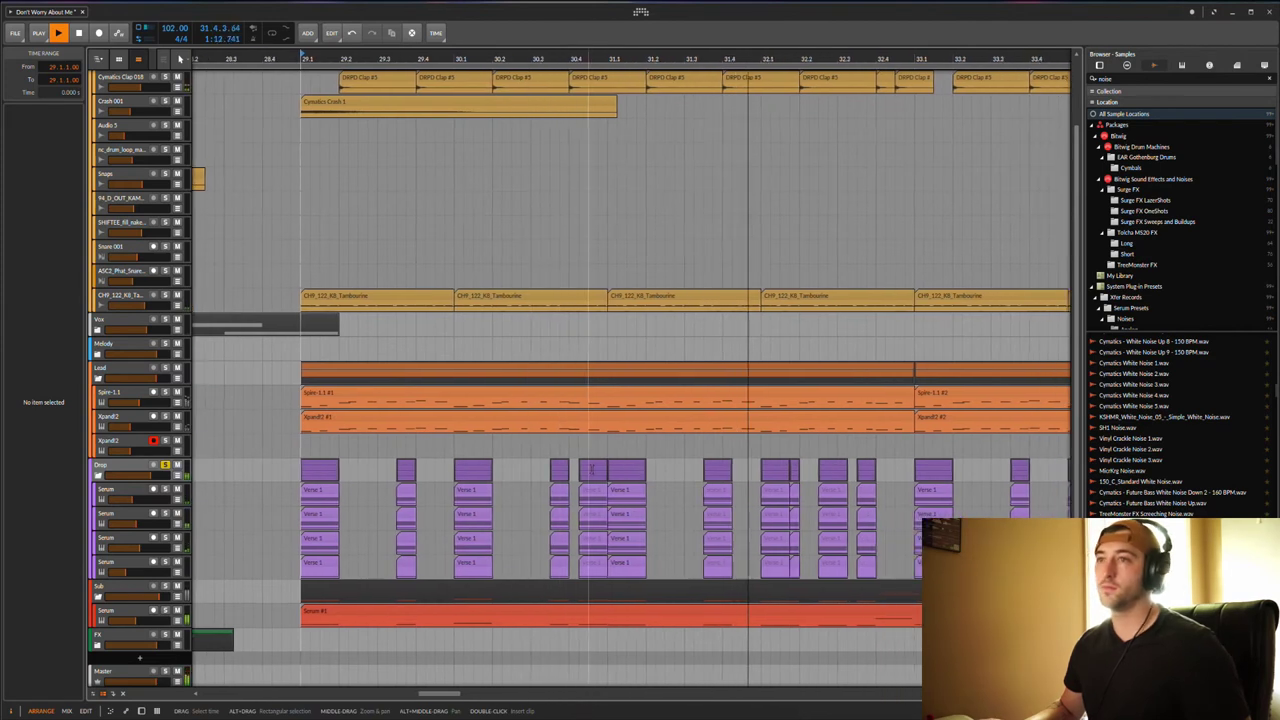
Stop playback, open the first Serum of the Drop group to examine its Midnight Air chord preset, and close the plug-in window
double_click(112, 490)
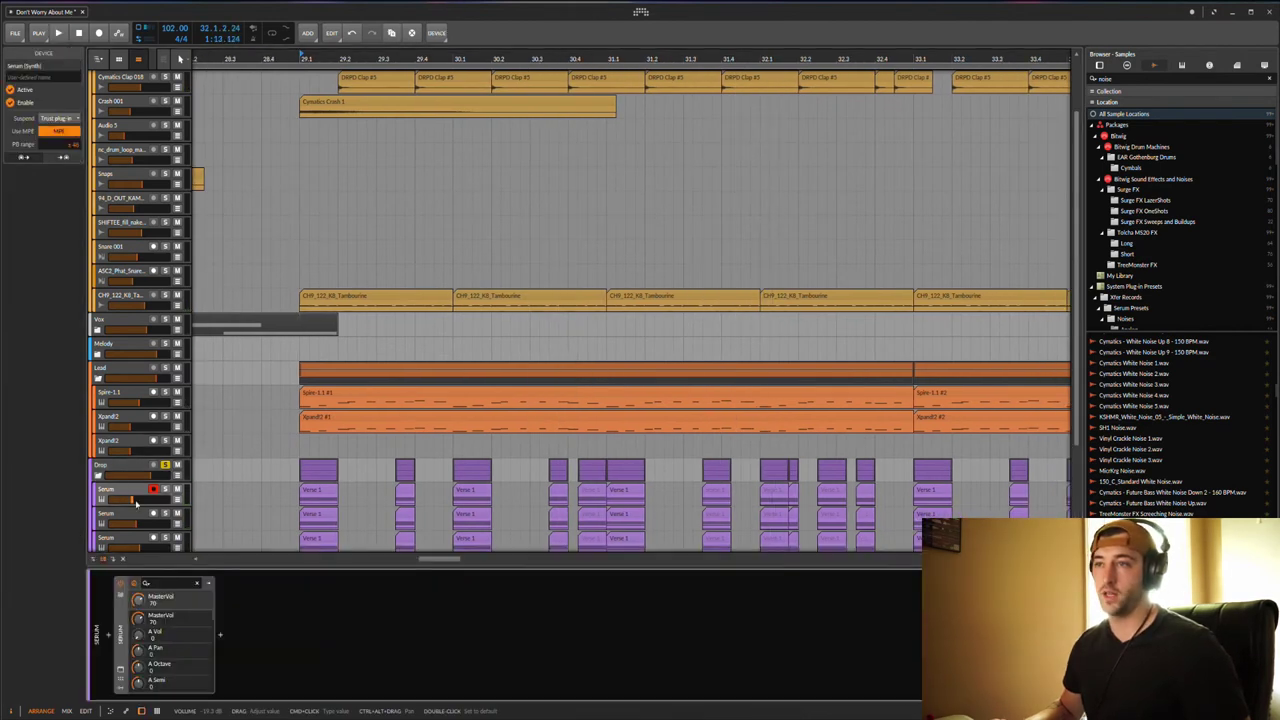
scroll(273, 511, "down", 1)
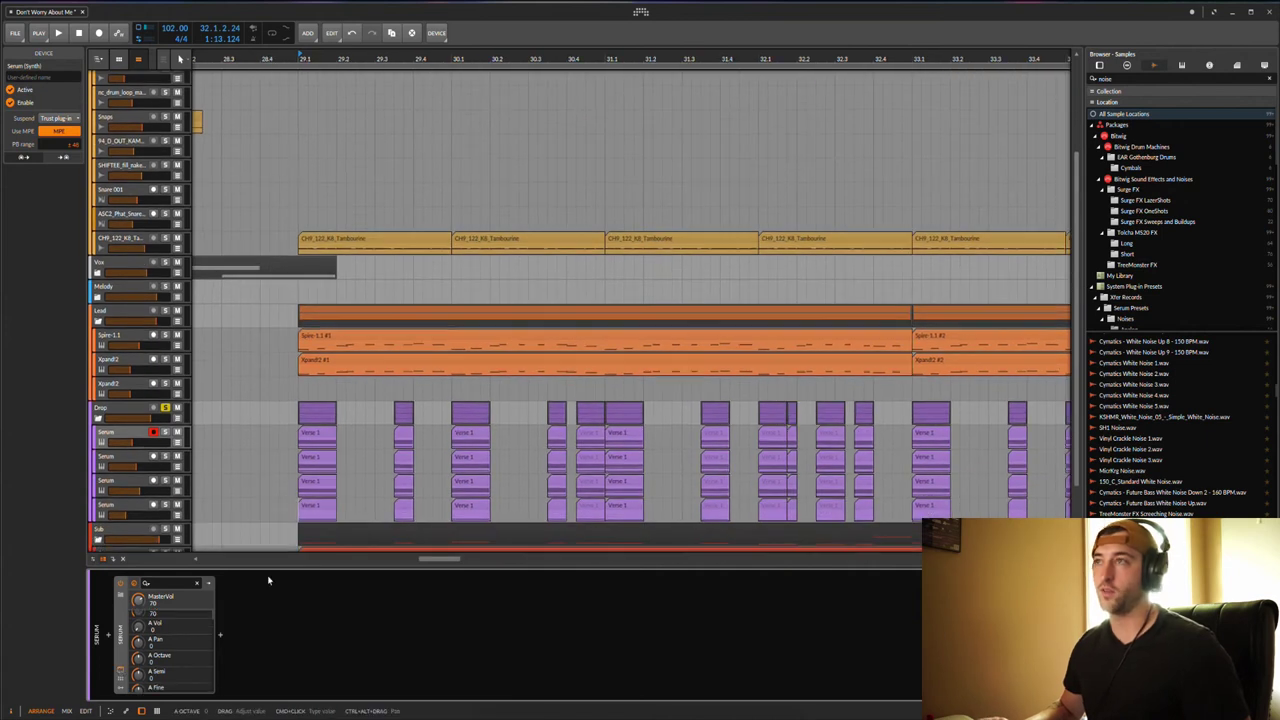
left_click_drag(645, 178, 619, 187)
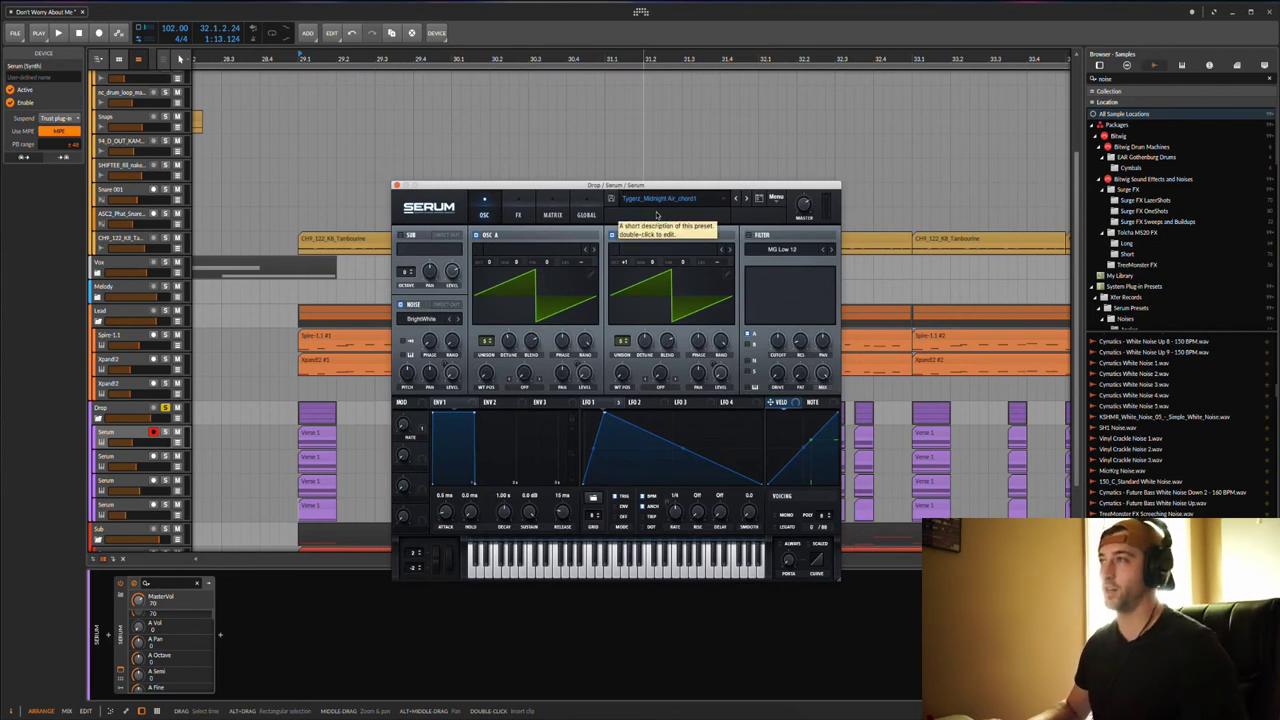
left_click_drag(716, 185, 710, 172)
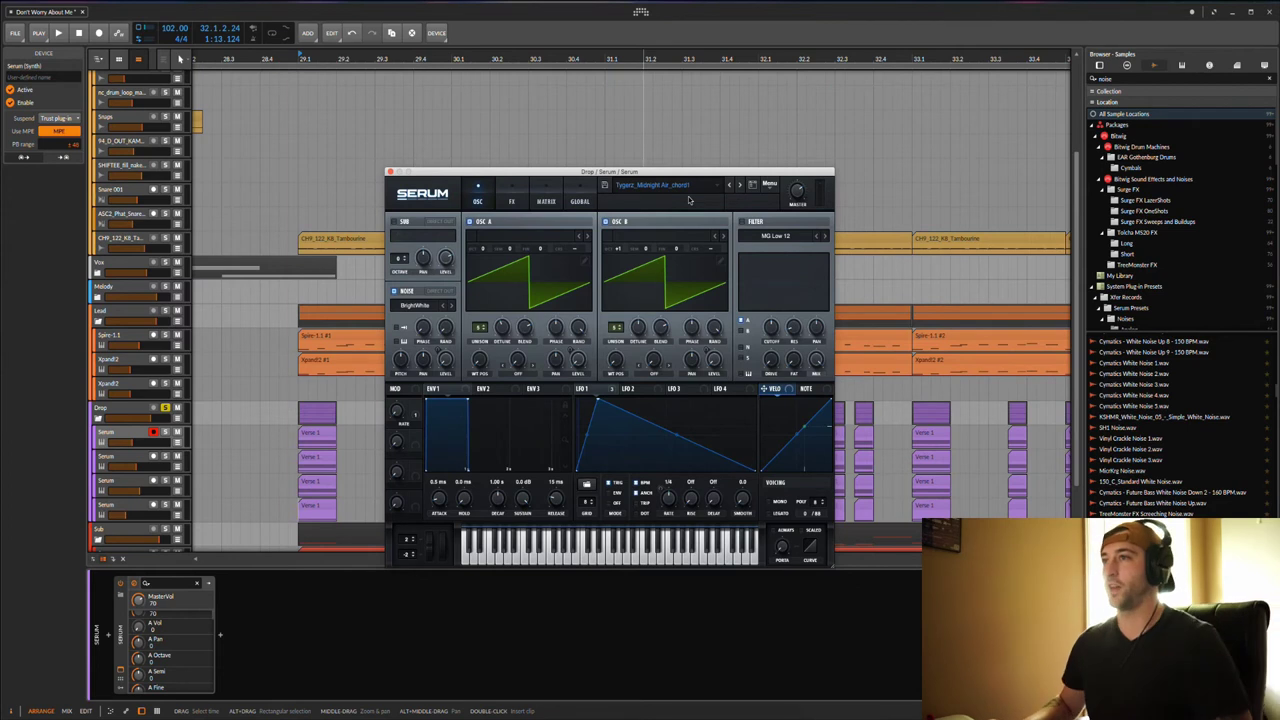
left_click_drag(599, 172, 613, 188)
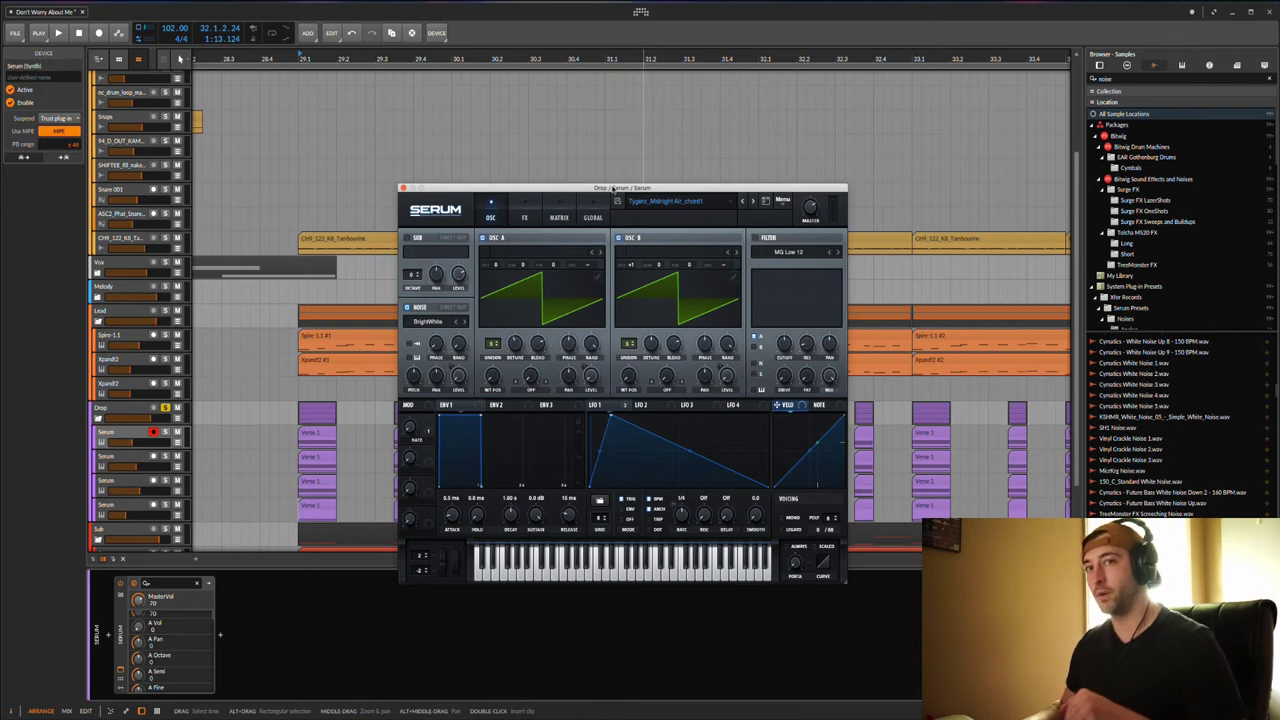
left_click(402, 189)
Open the second Serum of the Drop group and browse its User presets without replacing Walking Dead [CHORD]
scroll(120, 430, "down", 1)
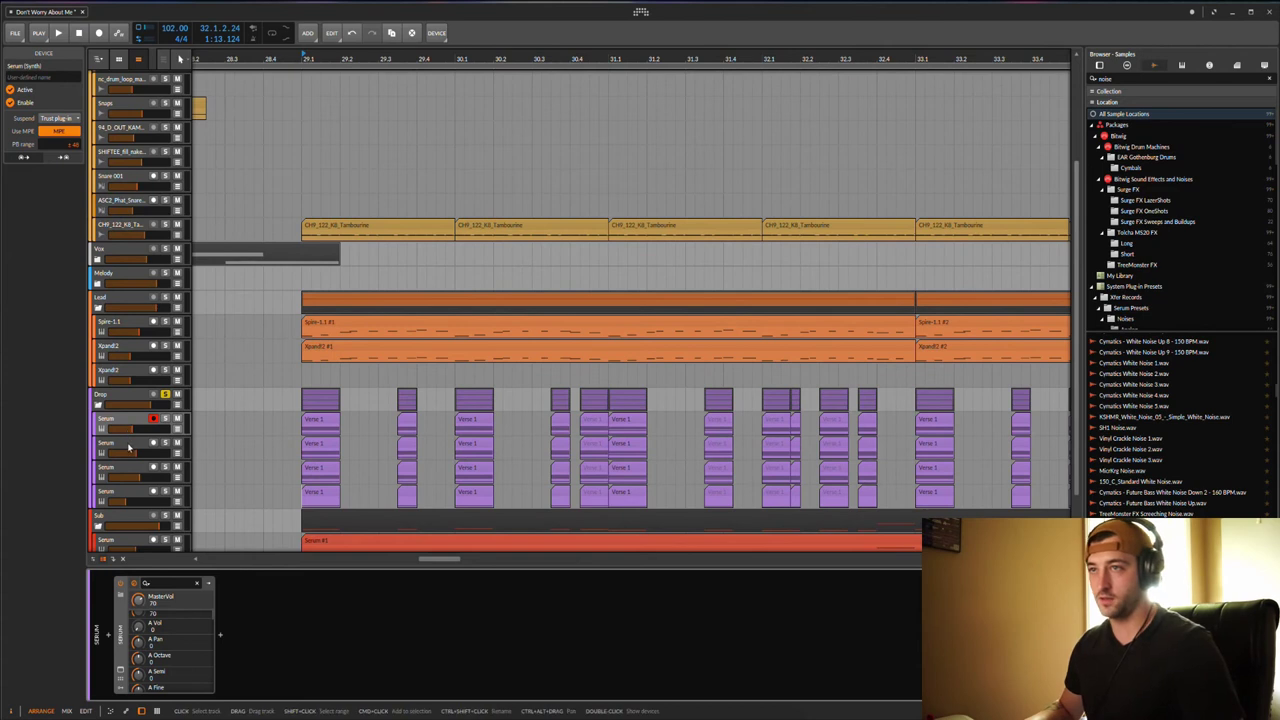
left_click(120, 446)
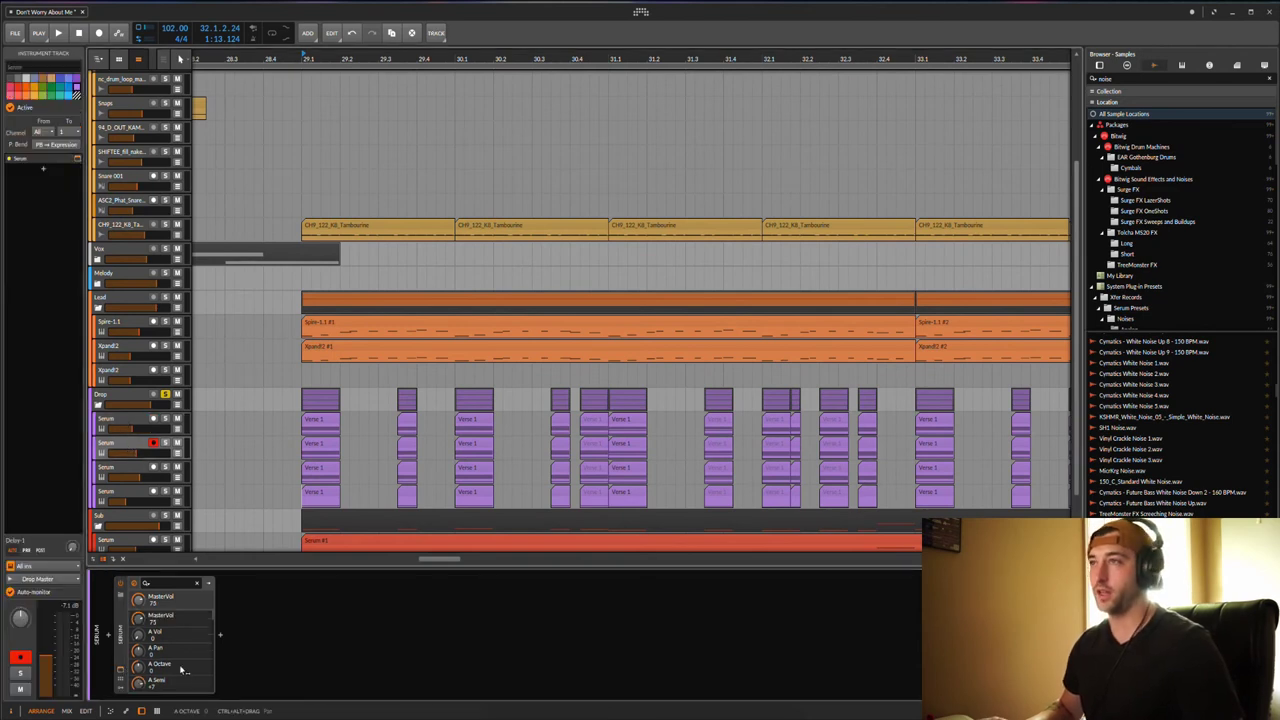
left_click(183, 670)
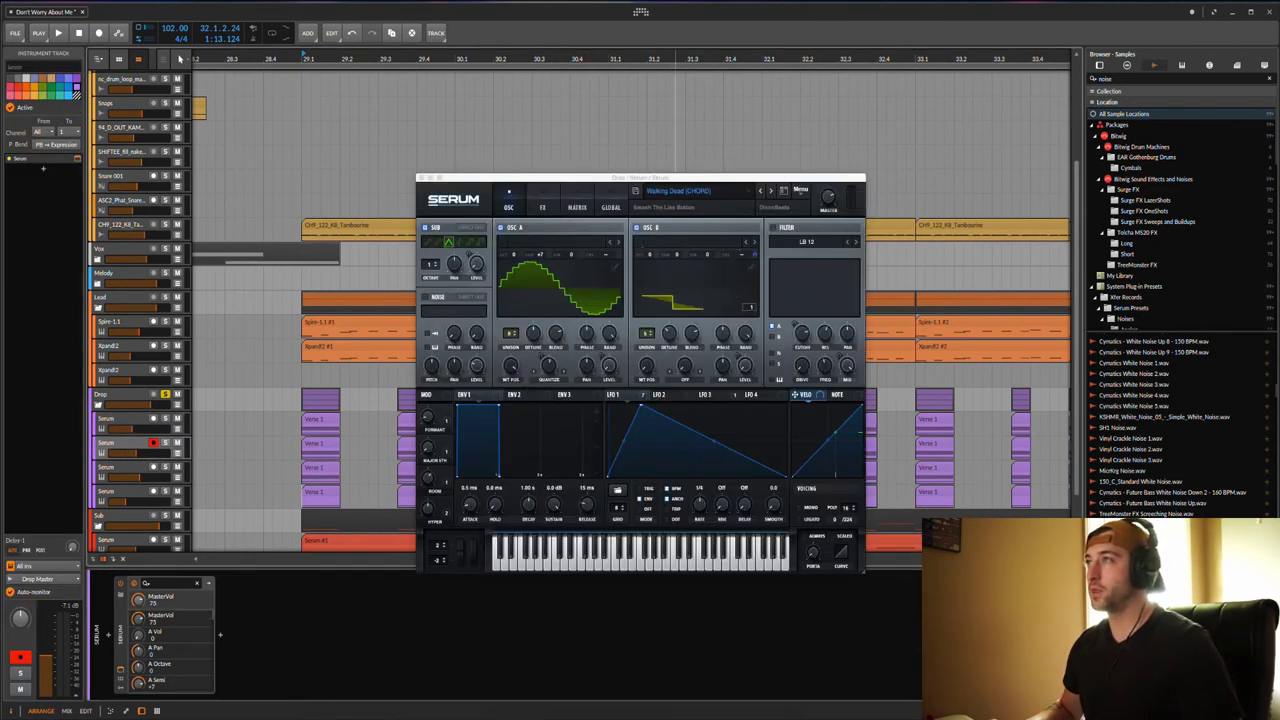
left_click(690, 191)
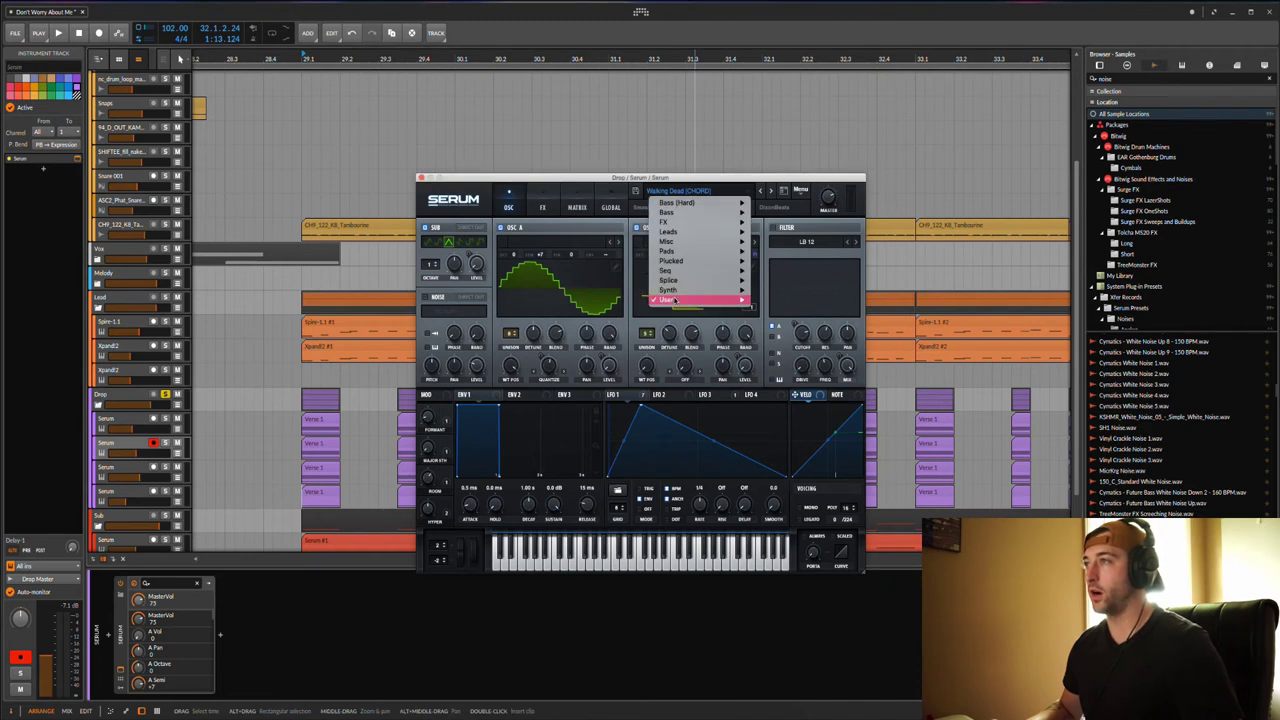
mouse_move(674, 300)
scroll(800, 300, "down", 15)
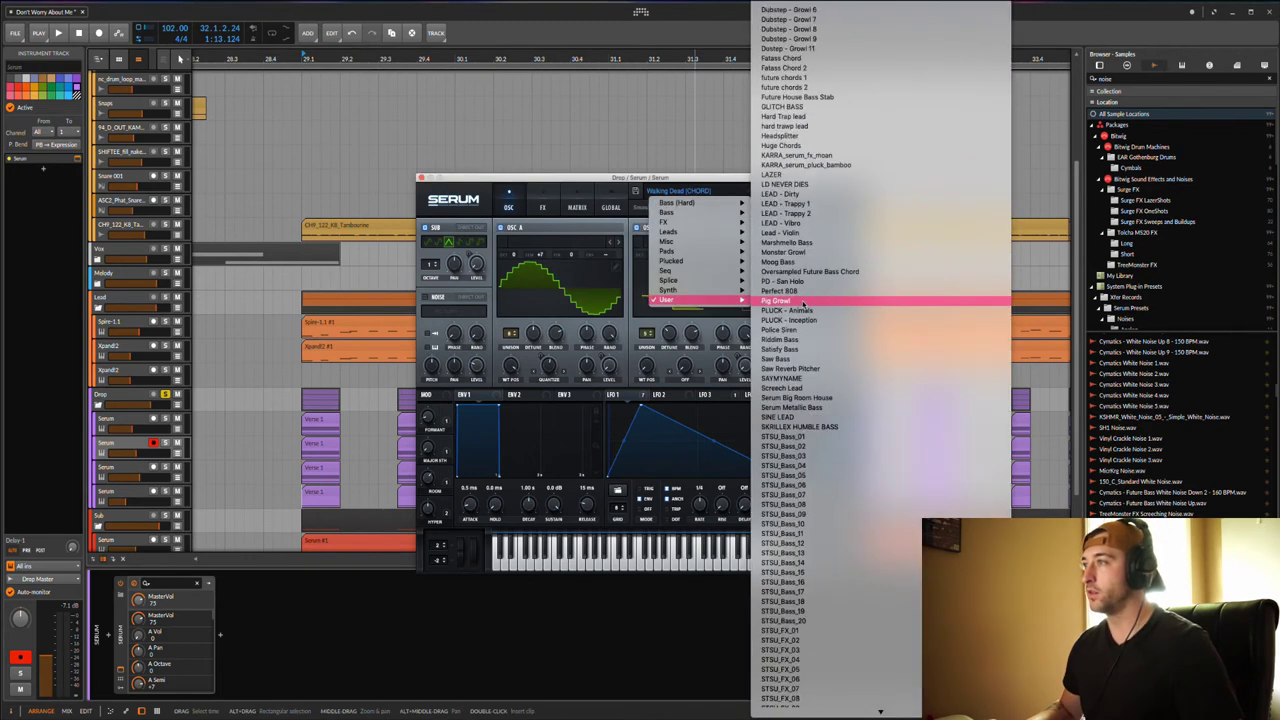
scroll(802, 302, "down", 15)
scroll(802, 302, "up", 10)
left_click(683, 176)
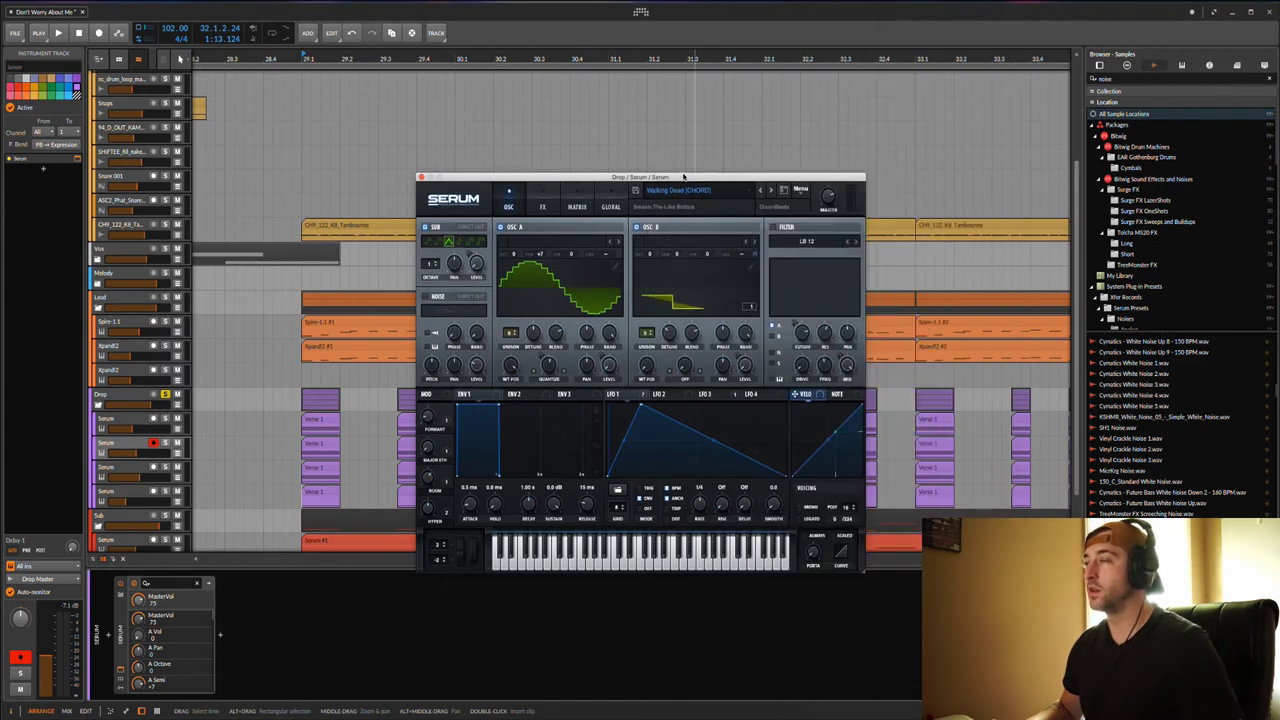
Examine the effects rack and the modulation matrix of the Walking Dead [CHORD] preset
left_click_drag(683, 176, 647, 170)
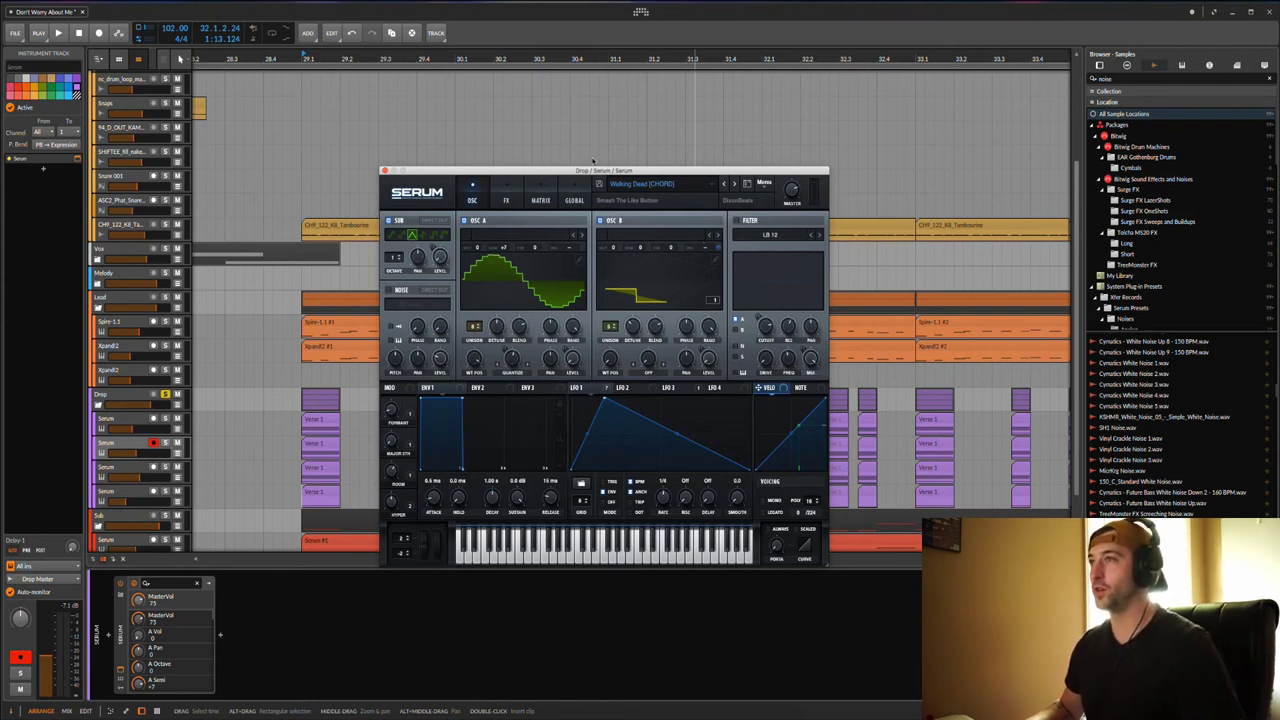
left_click(500, 200)
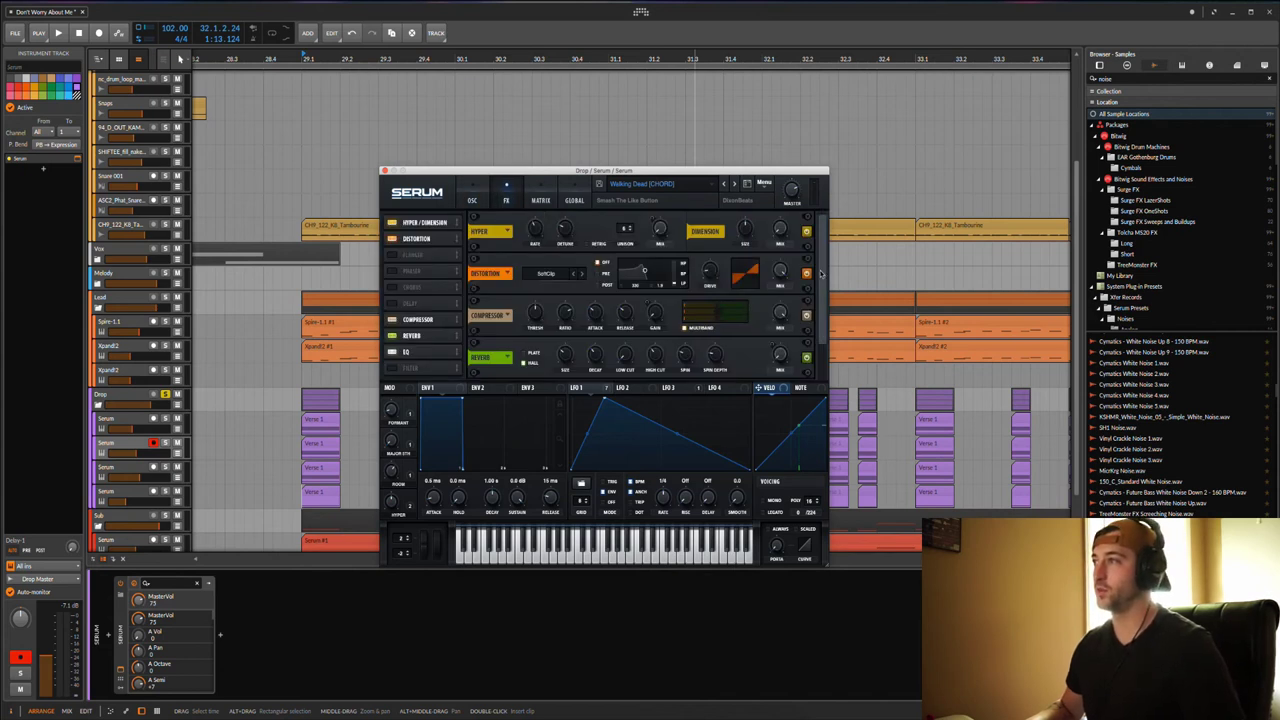
left_click_drag(820, 272, 824, 330)
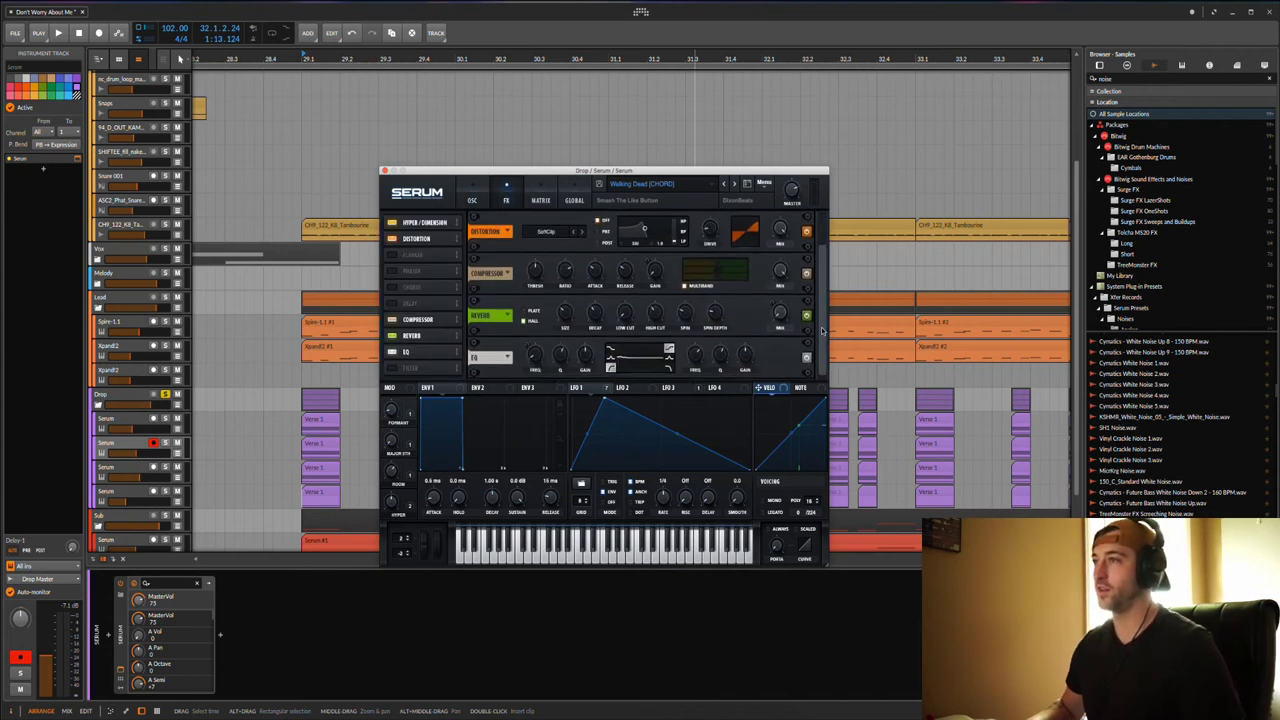
left_click(536, 200)
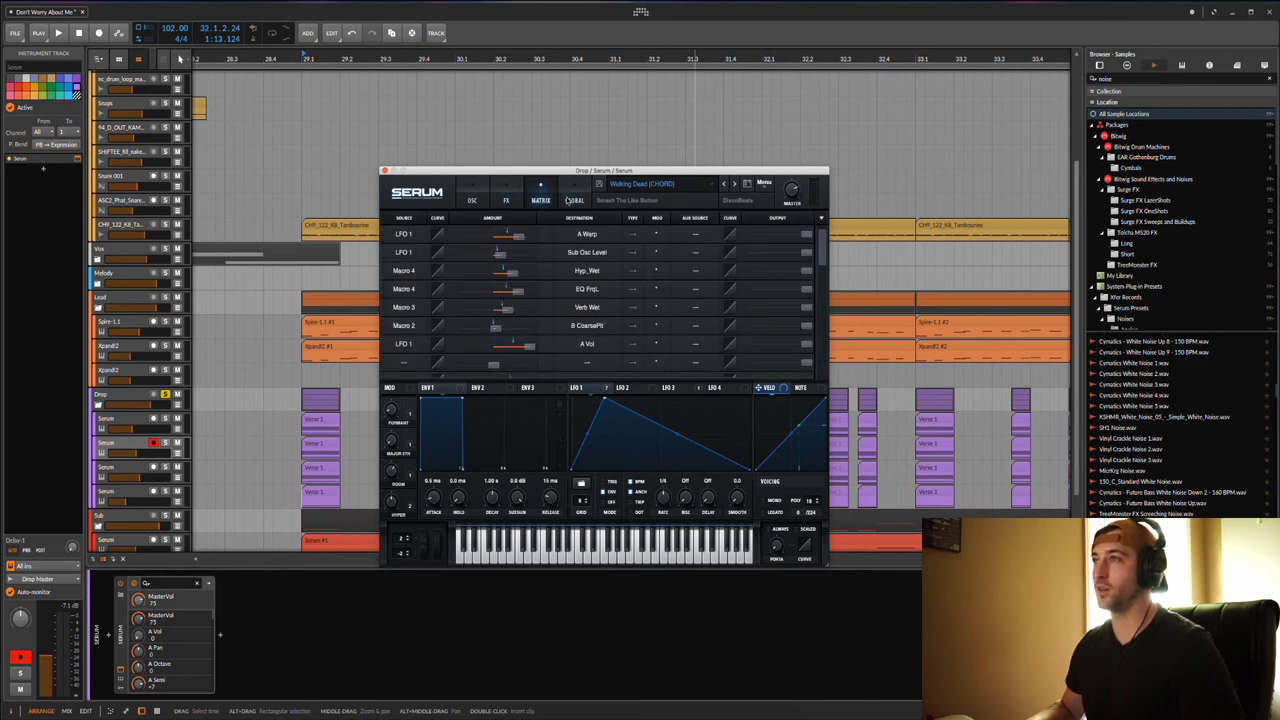
Examine the global settings, the oscillators, and the LFO 3 and LFO 1 shapes of the Walking Dead [CHORD] preset
left_click(572, 200)
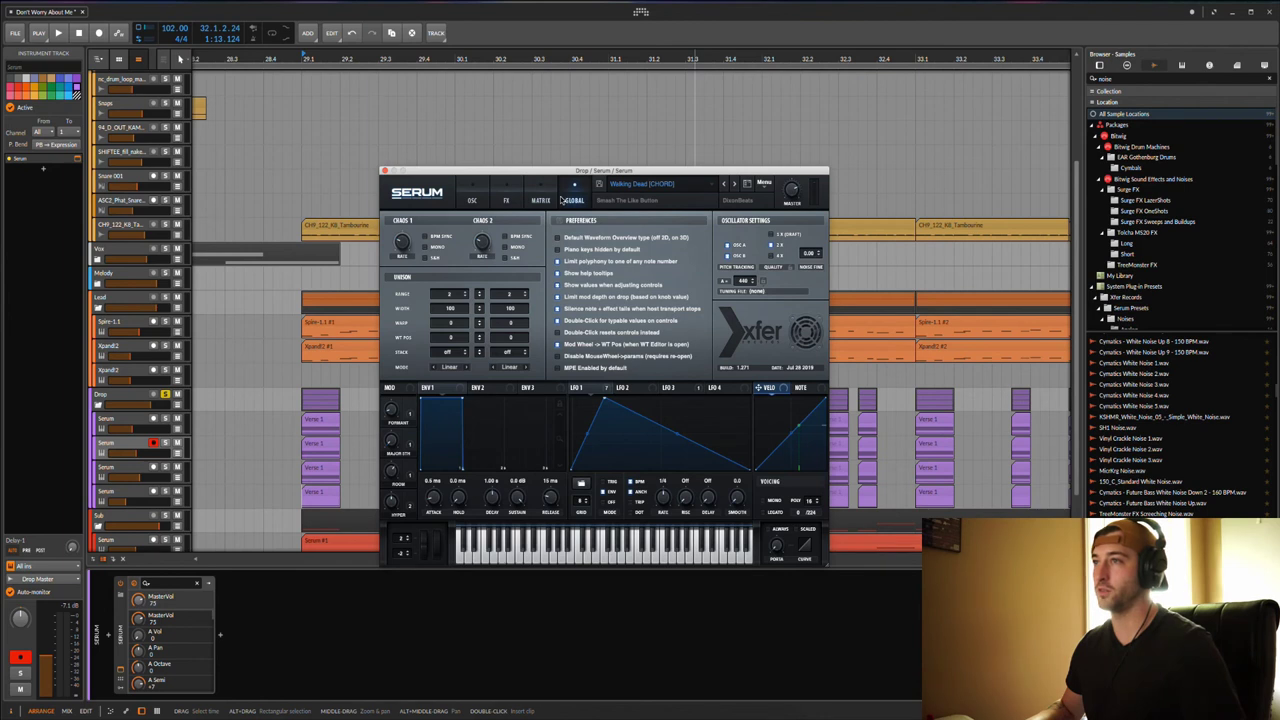
left_click(464, 200)
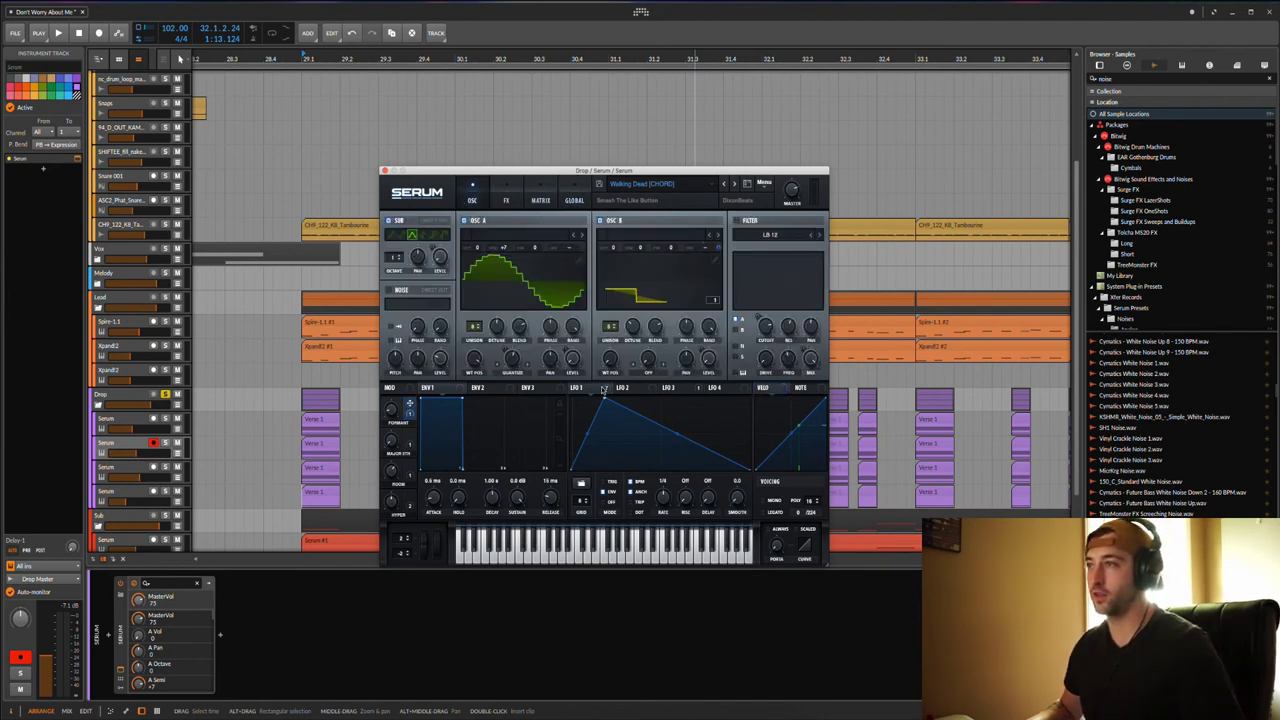
mouse_move(593, 397)
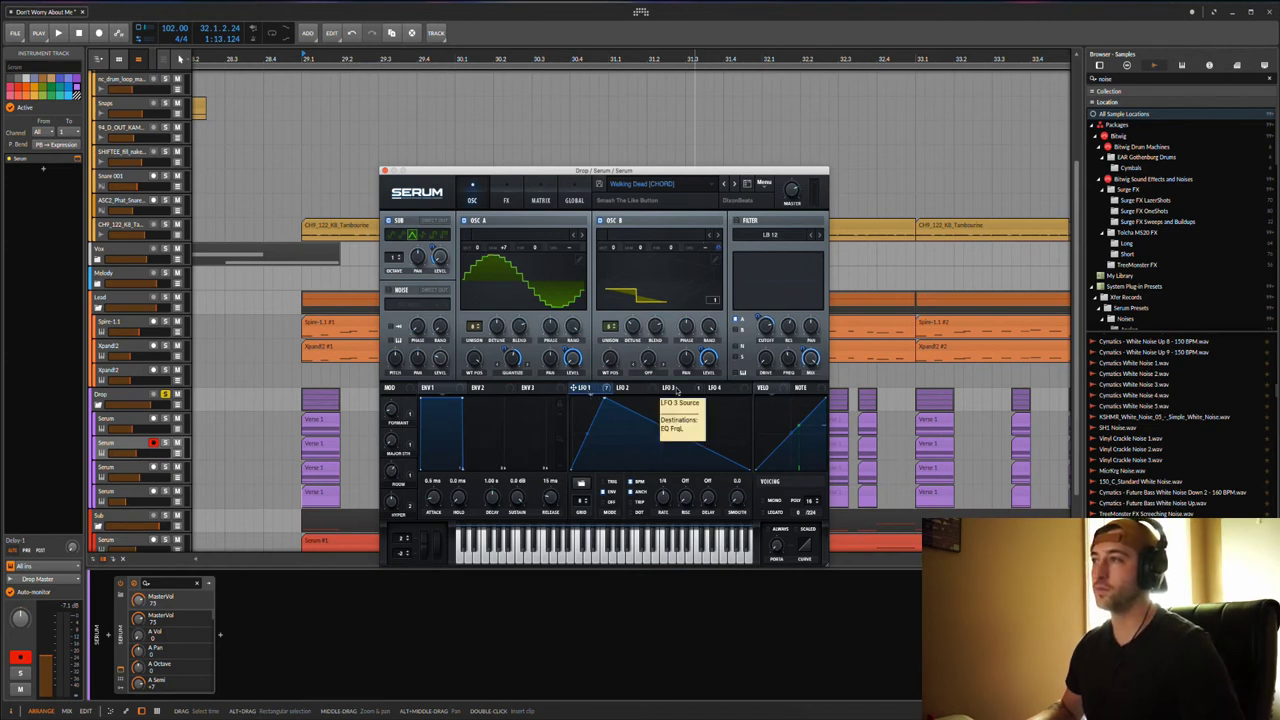
left_click(675, 388)
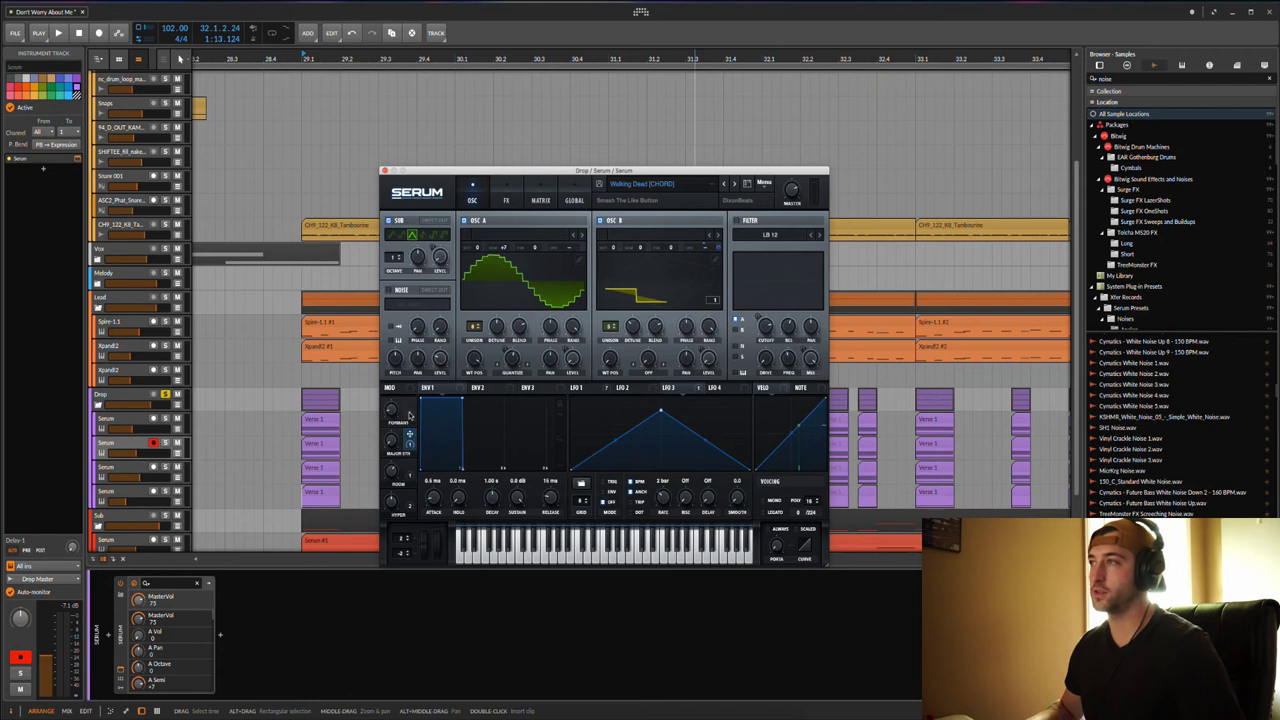
left_click(577, 388)
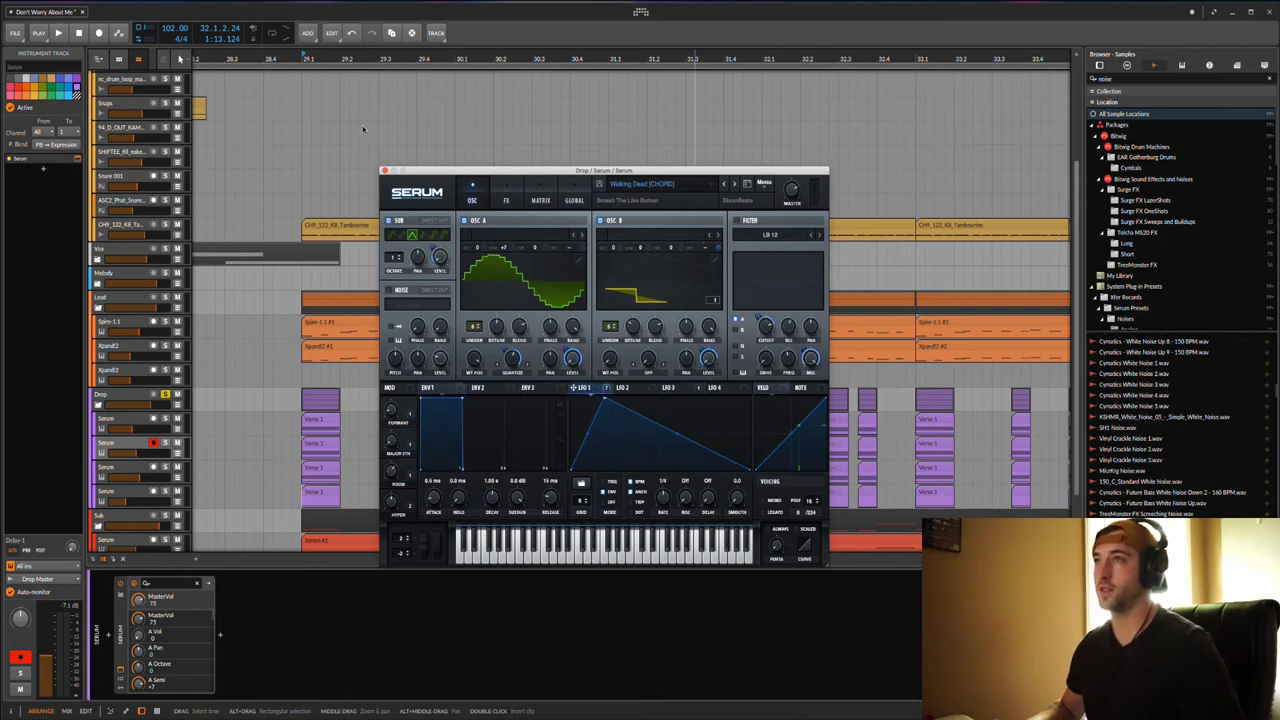
Switch the solo from the Drop group to its second Serum track, play it briefly from bar 29, and close its plug-in window
left_click(165, 394)
left_click(165, 442)
key("space")
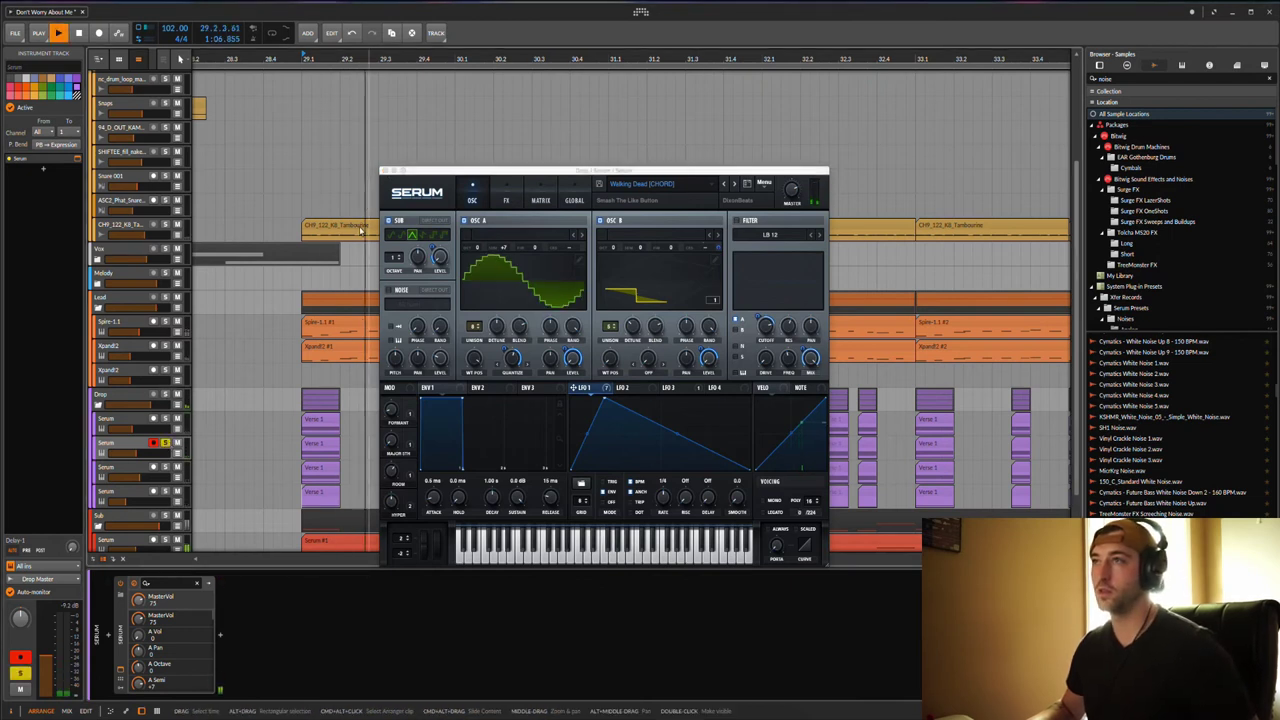
key("space")
left_click(385, 171)
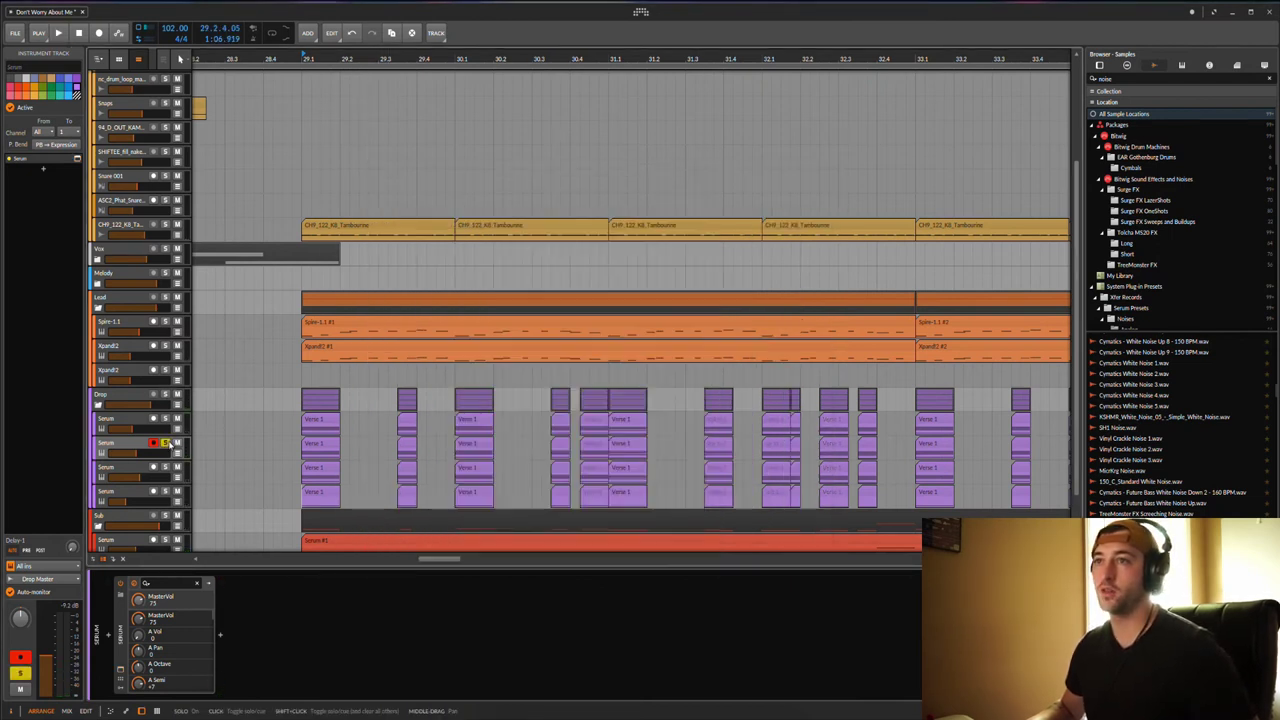
Move the solo from the second to the third Serum track of the Drop group and open that track's plug-in window
left_click(165, 442)
left_click(123, 468)
left_click(165, 467)
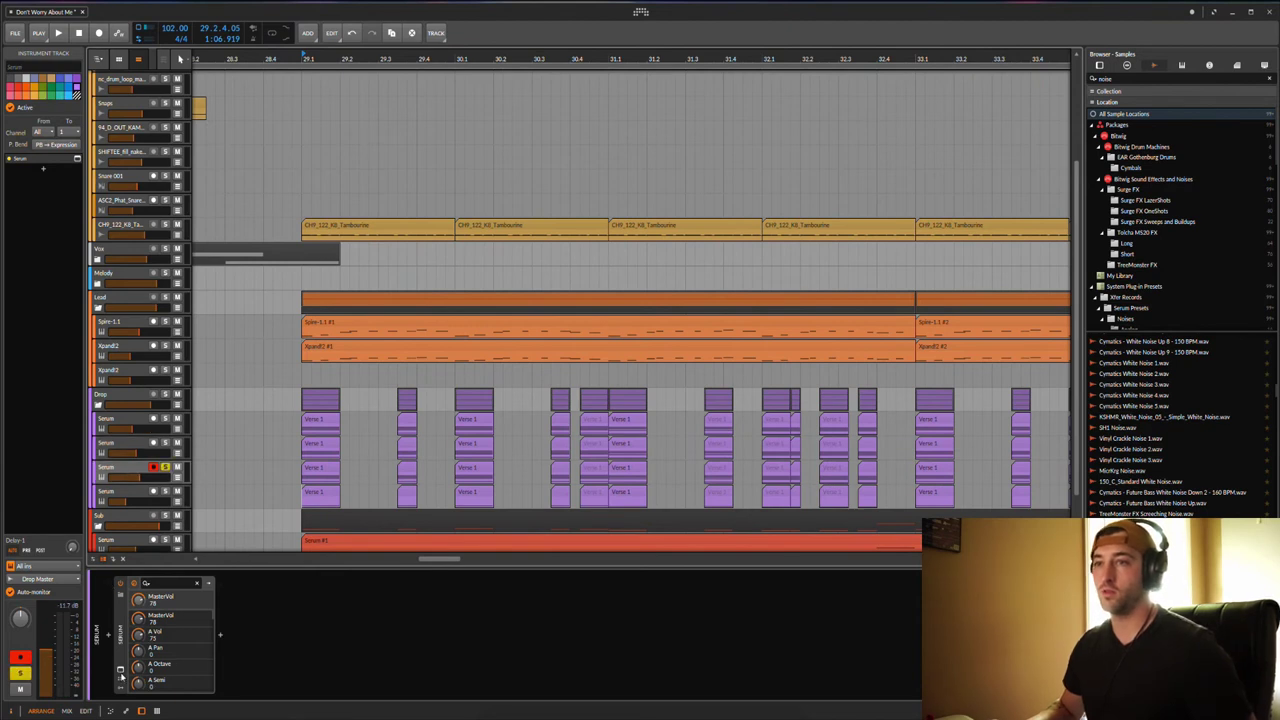
left_click(121, 678)
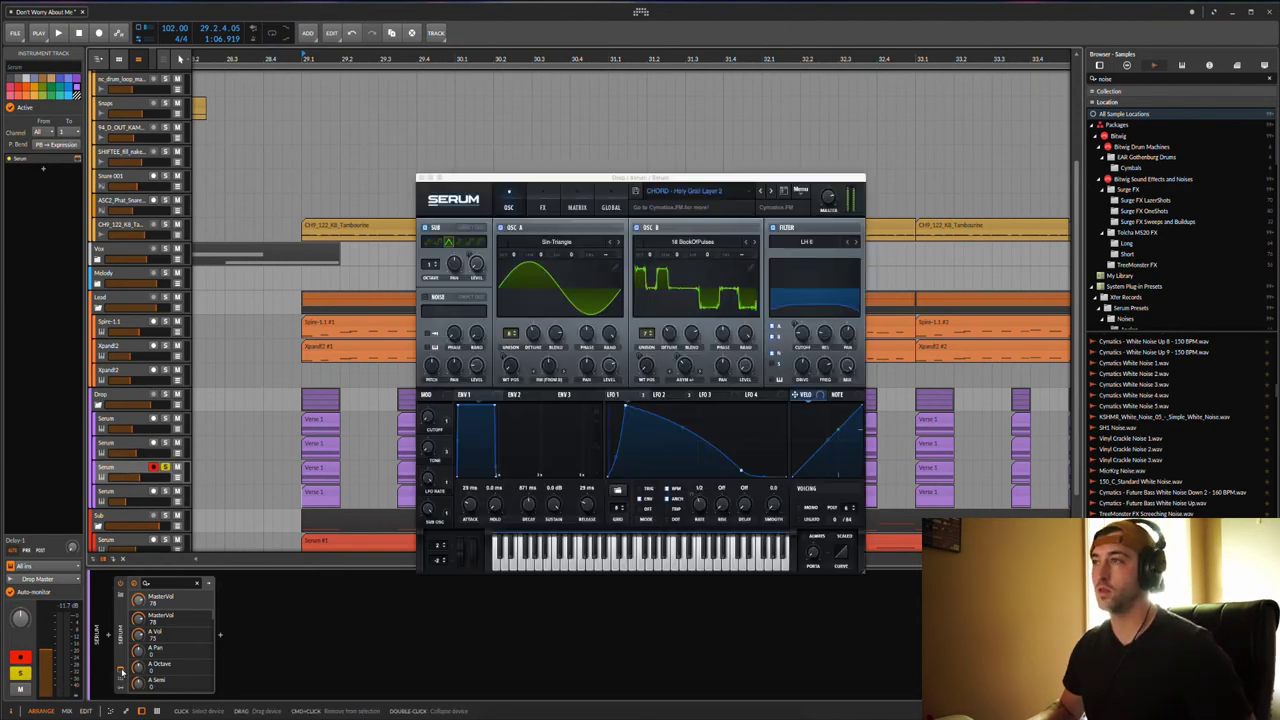
Locate the CHORD - Holy Grail Layer 2 preset in the Cymatics - Future Bass Presets folder of the User presets
left_click(693, 191)
mouse_move(690, 299)
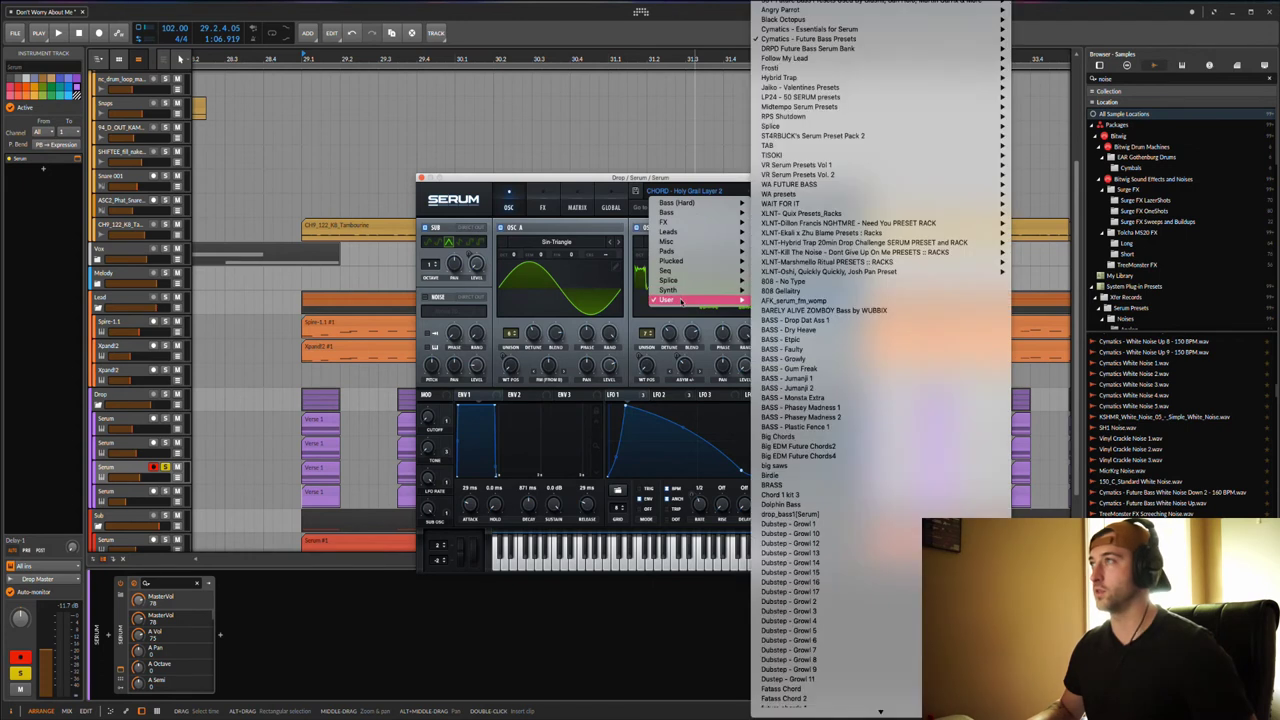
mouse_move(880, 39)
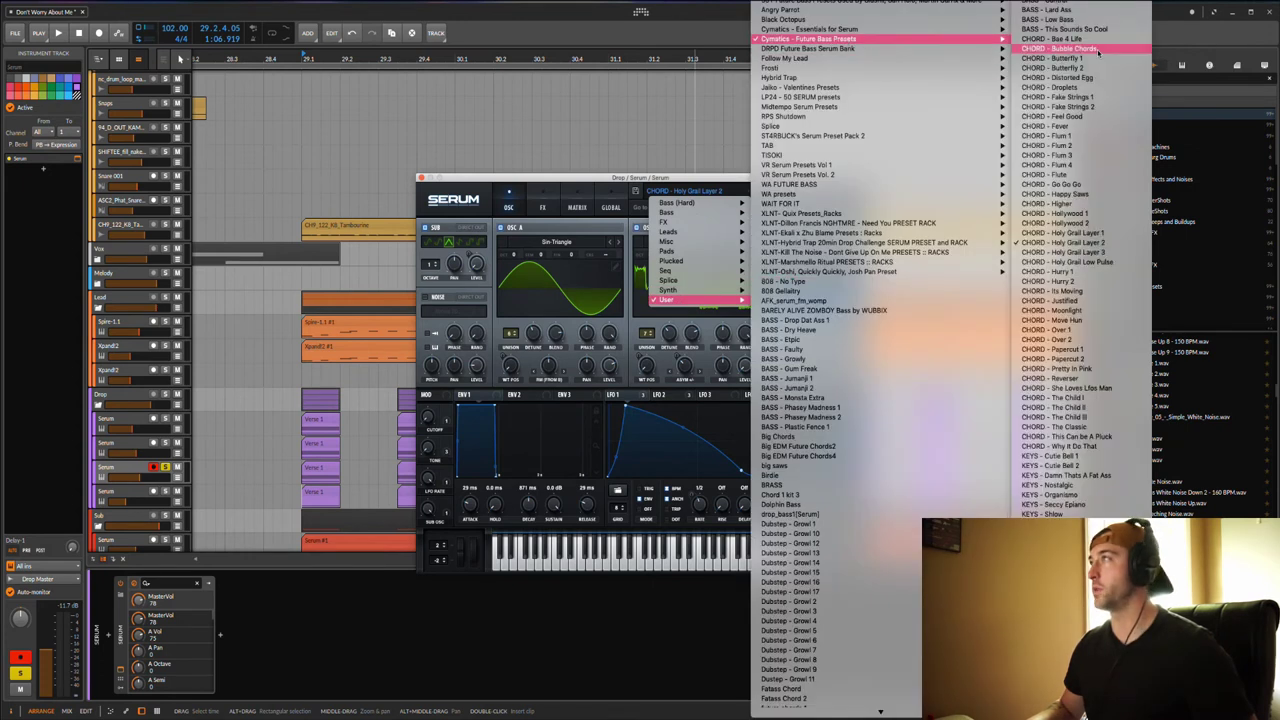
left_click(1084, 243)
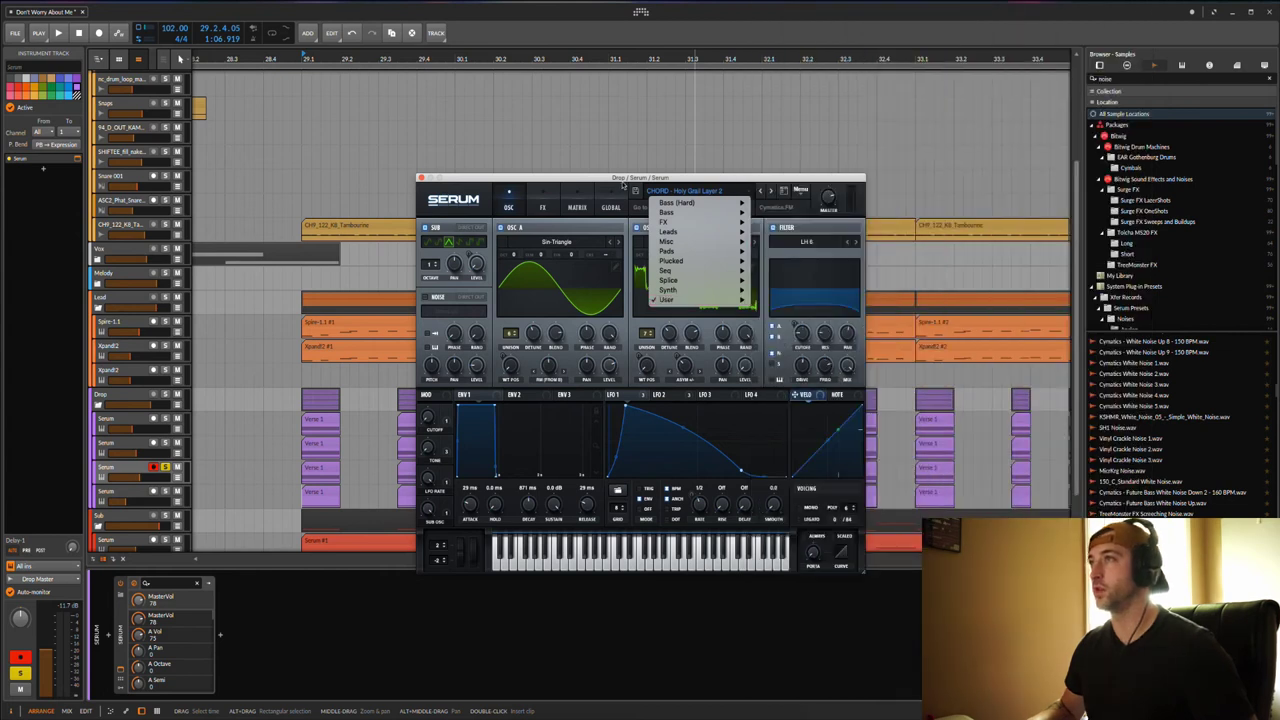
Examine LFO 1, LFO 2 and the effects rack of the CHORD - Holy Grail Layer 2 preset, and close the plug-in window
left_click_drag(601, 178, 474, 202)
scroll(486, 300, "down", 3)
left_click_drag(606, 206, 604, 172)
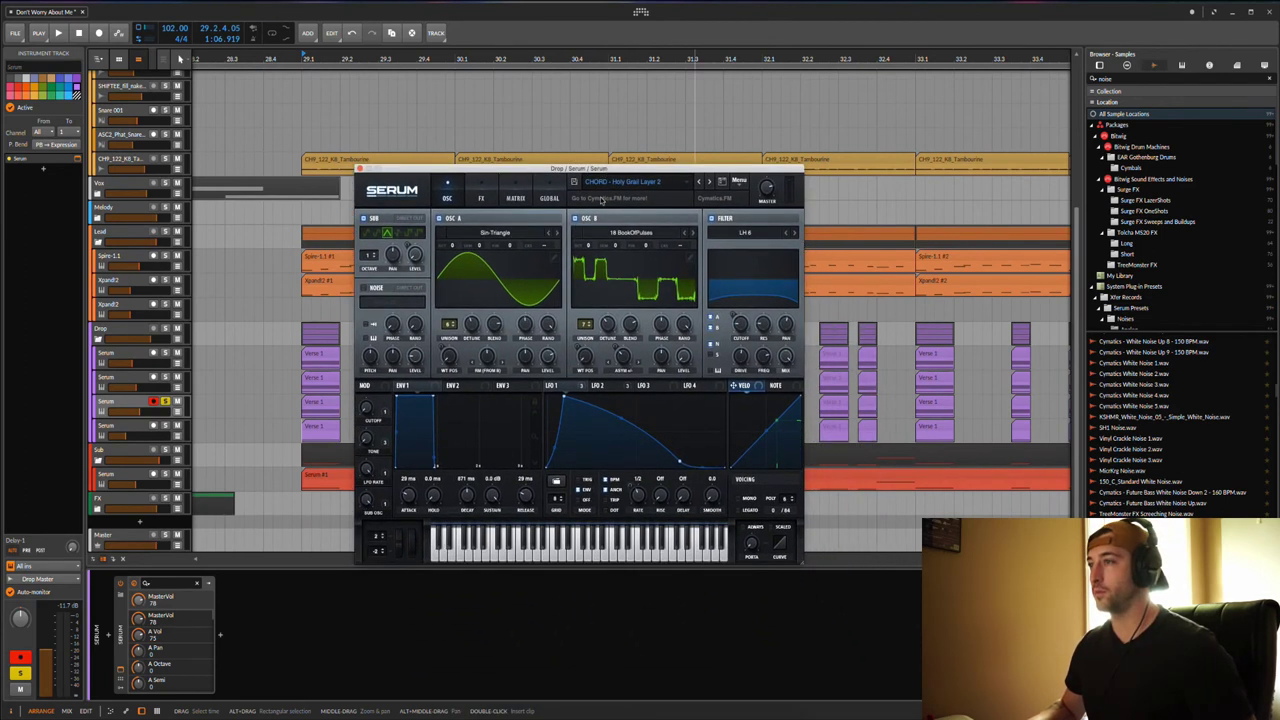
left_click(603, 386)
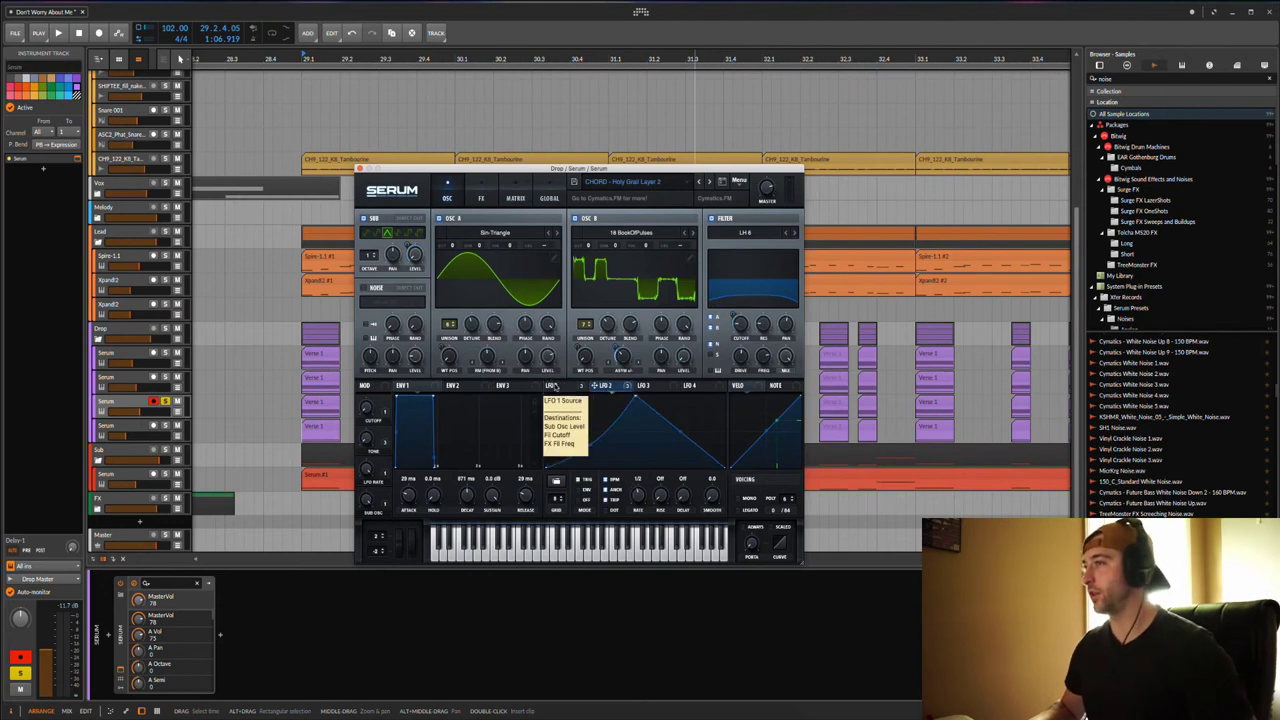
left_click(553, 386)
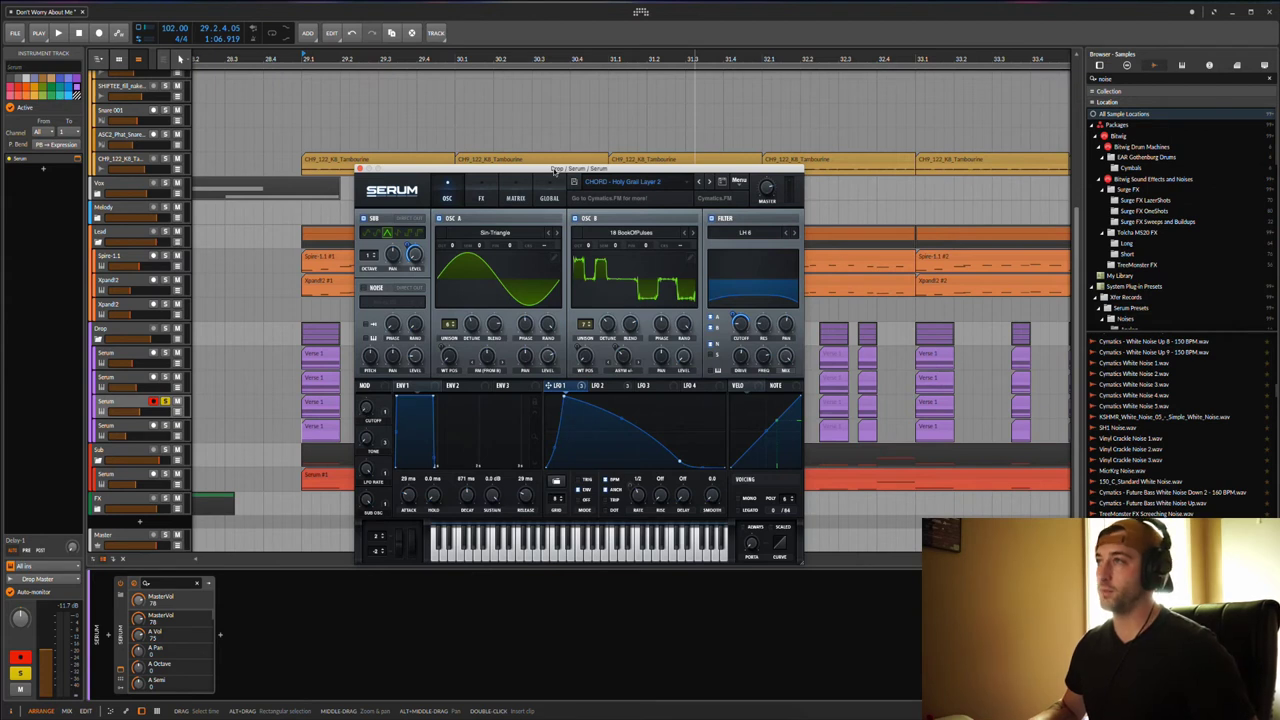
left_click_drag(555, 170, 607, 139)
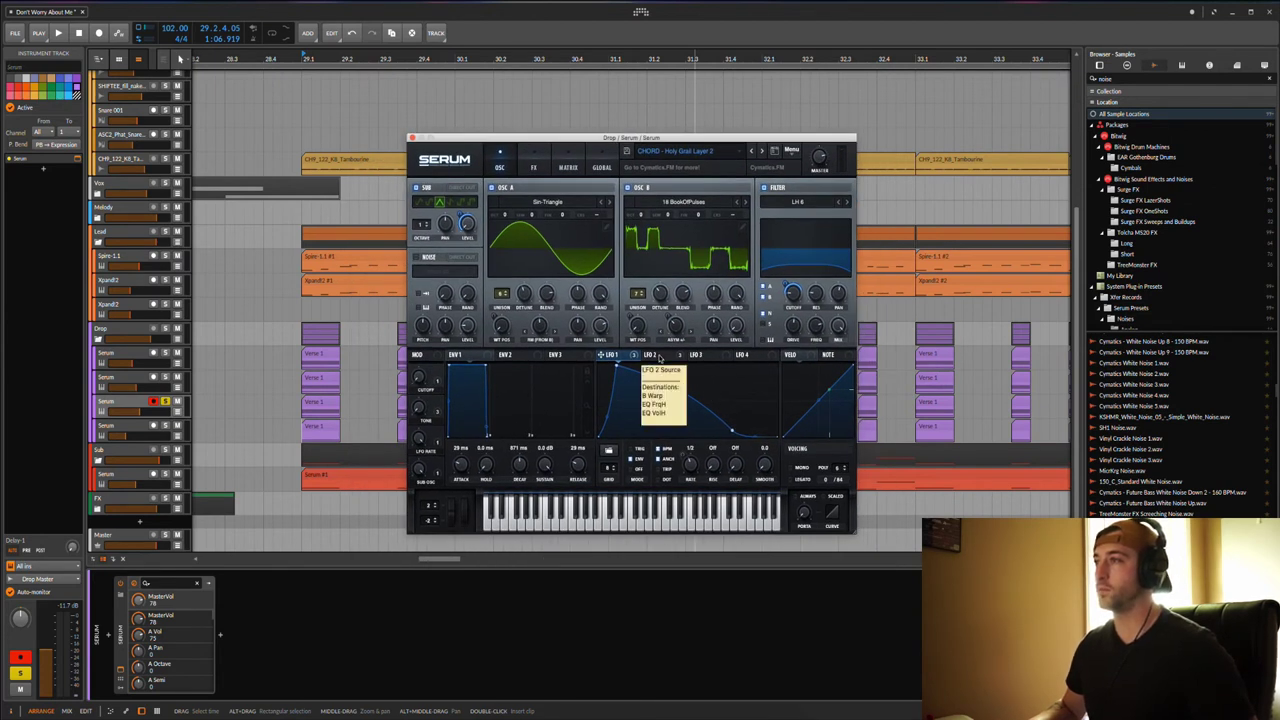
left_click(652, 356)
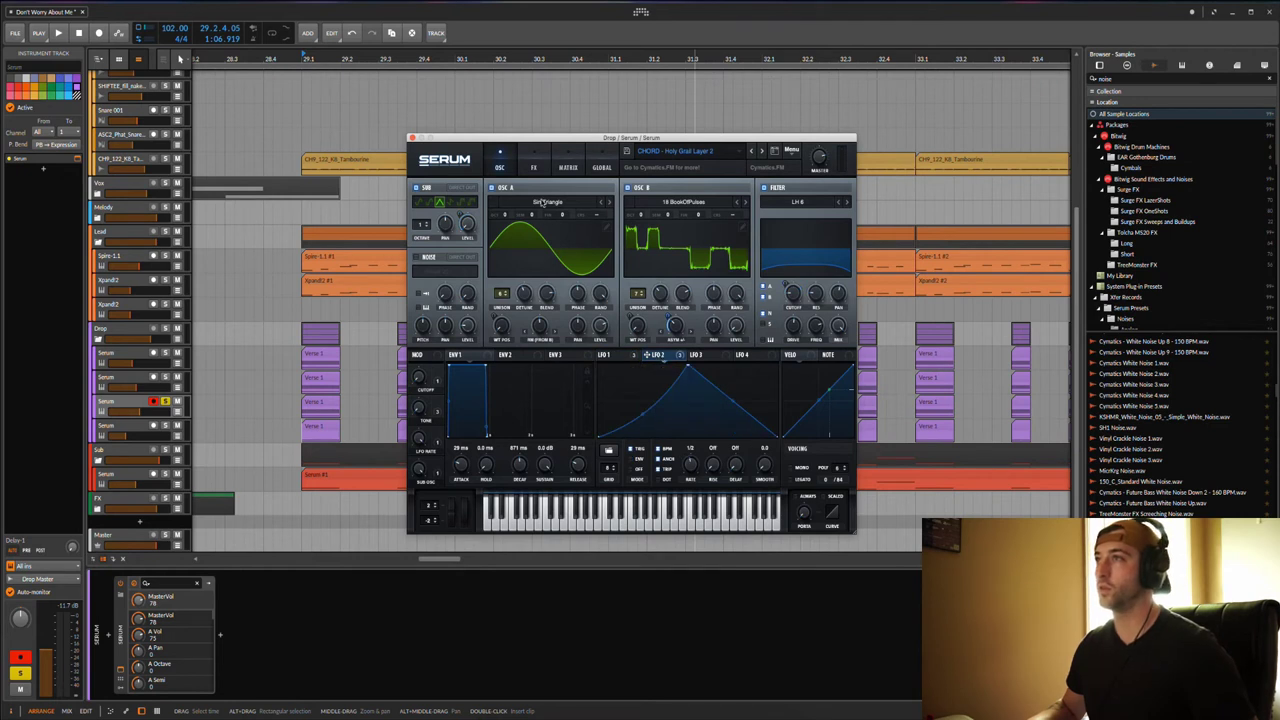
left_click(536, 167)
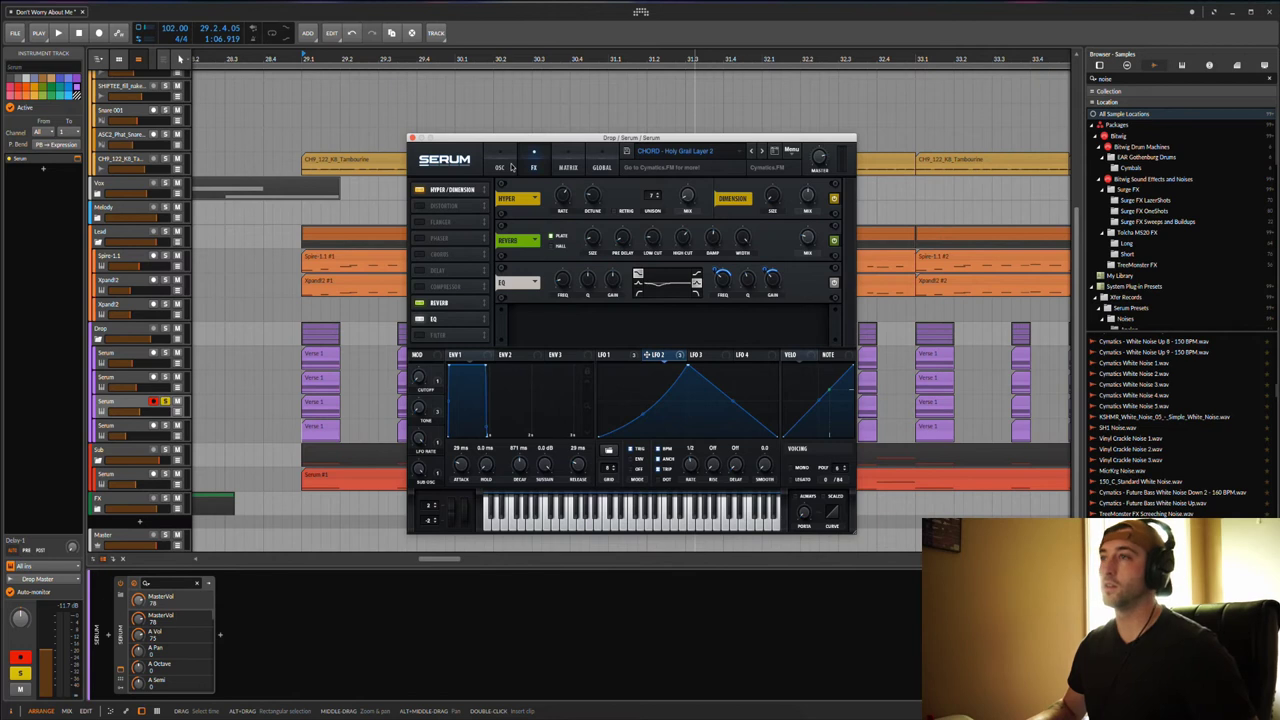
left_click(508, 167)
left_click(411, 138)
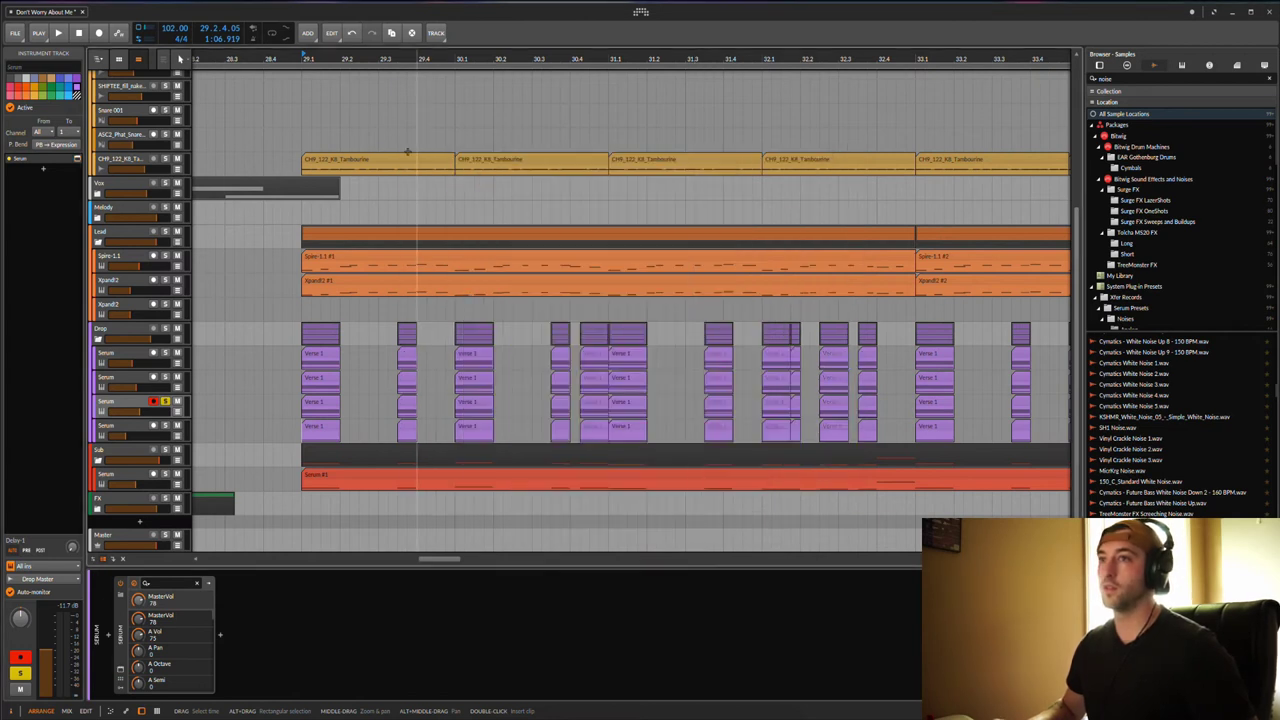
Open the fourth Serum of the Drop group and locate its BS Dirt Saw preset in the VR Serum Presets Vol 1 folder
left_click(130, 437)
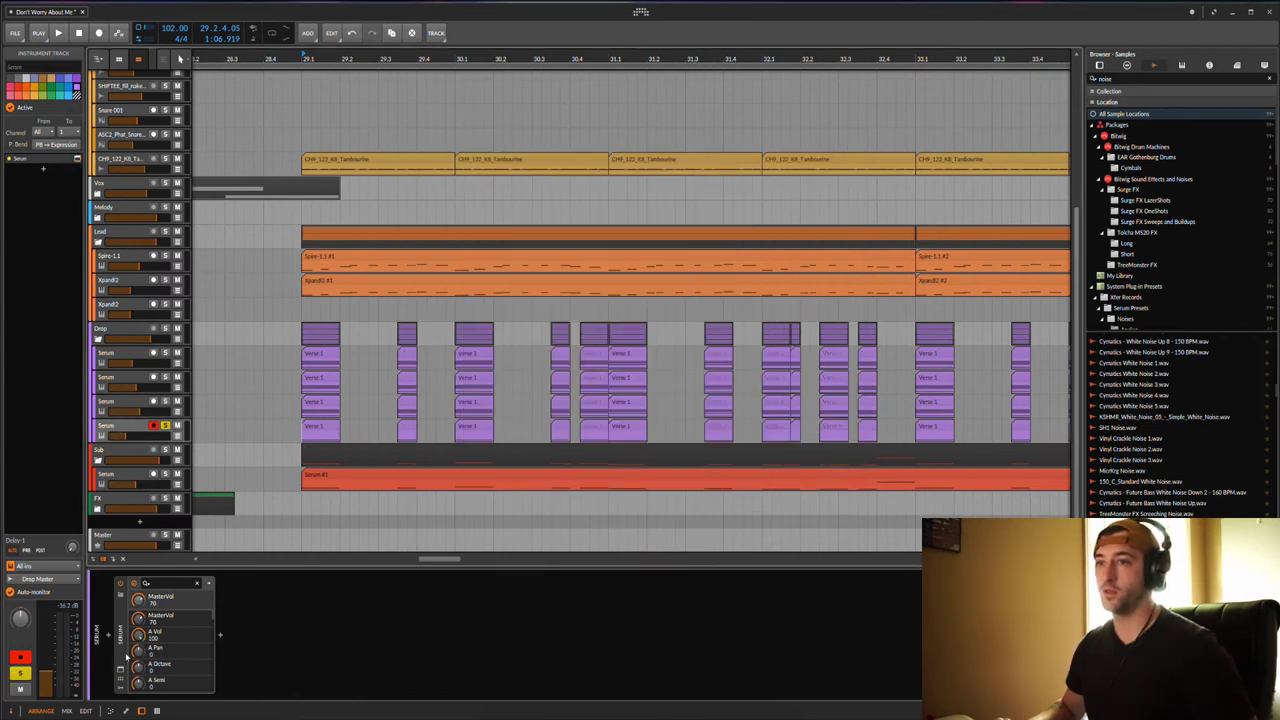
left_click(121, 671)
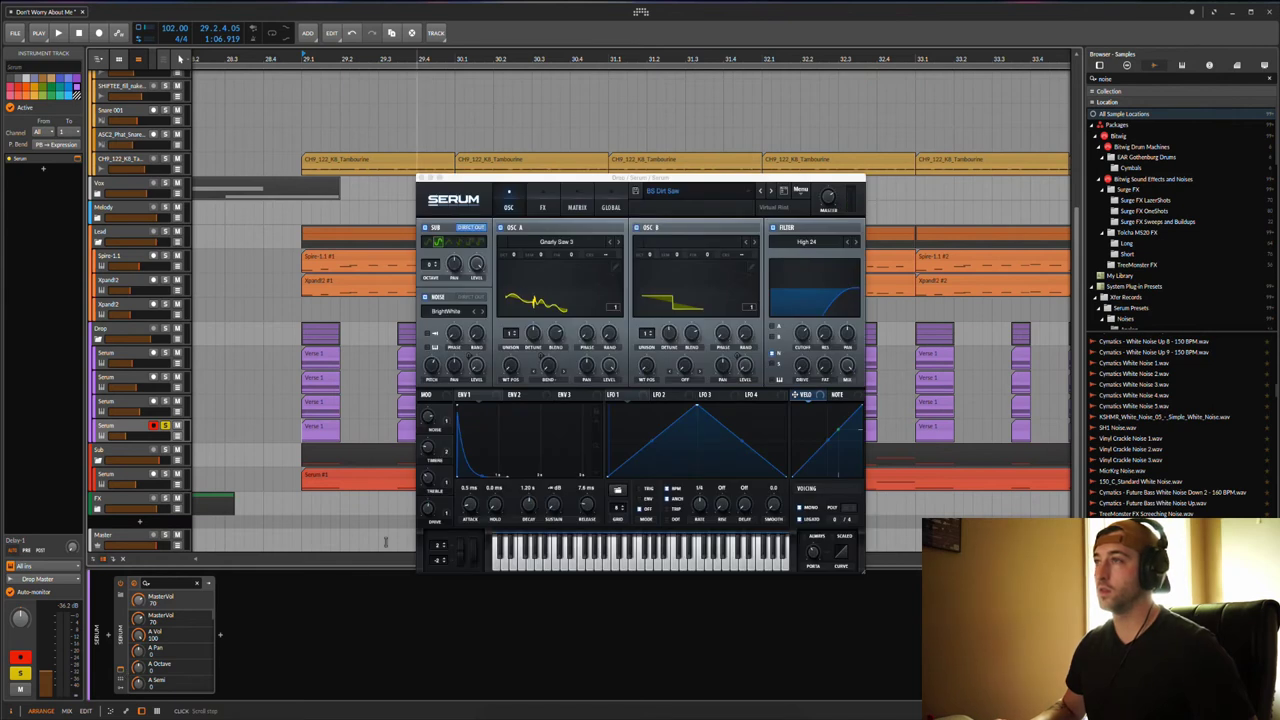
left_click(665, 191)
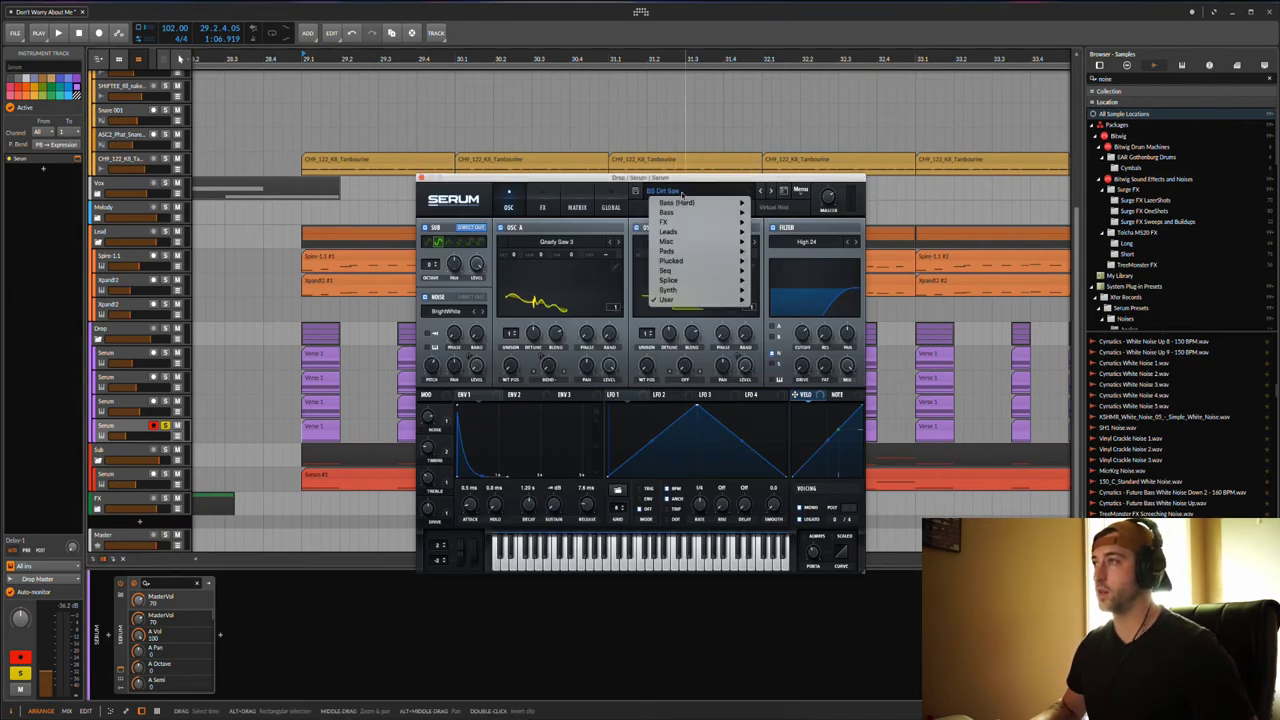
mouse_move(672, 300)
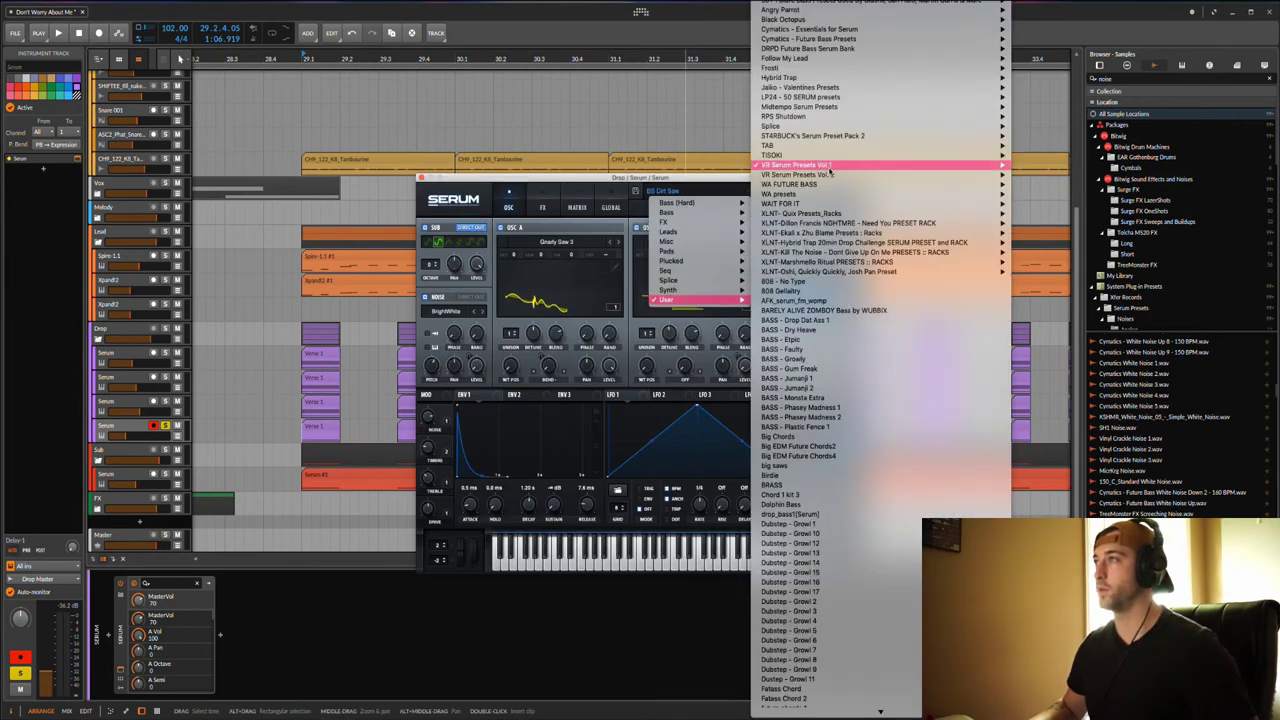
mouse_move(830, 170)
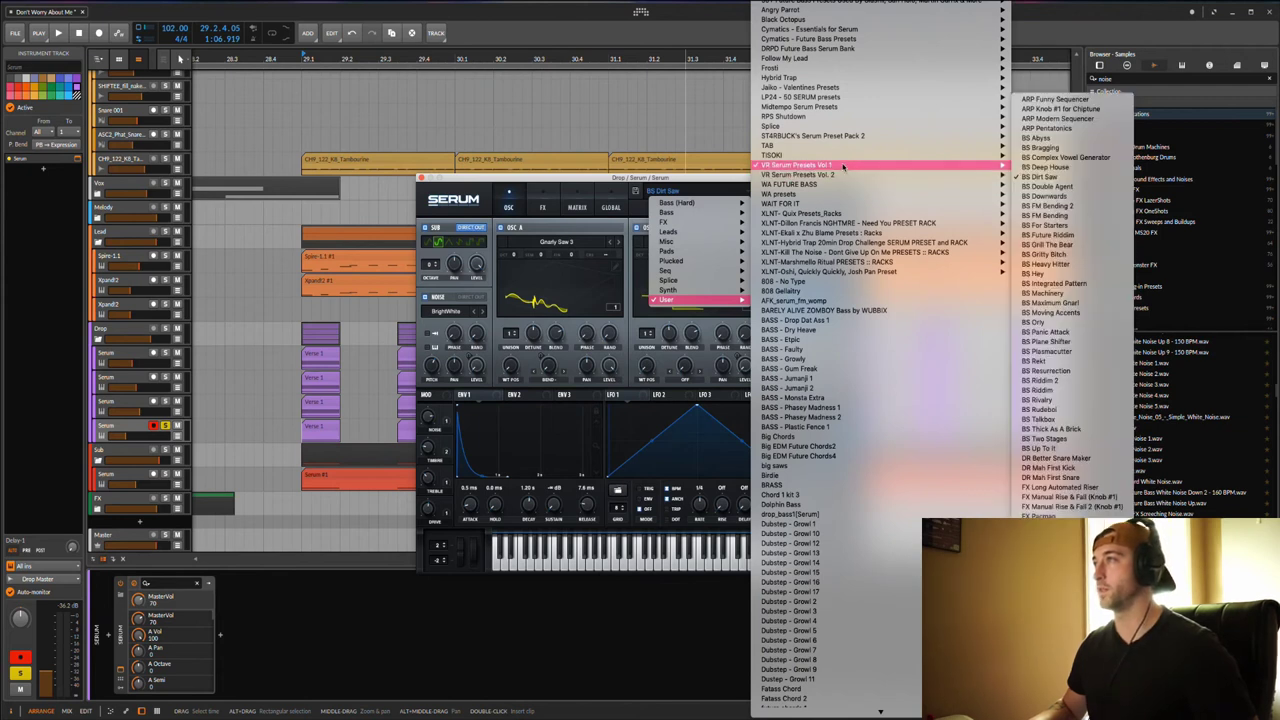
mouse_move(998, 173)
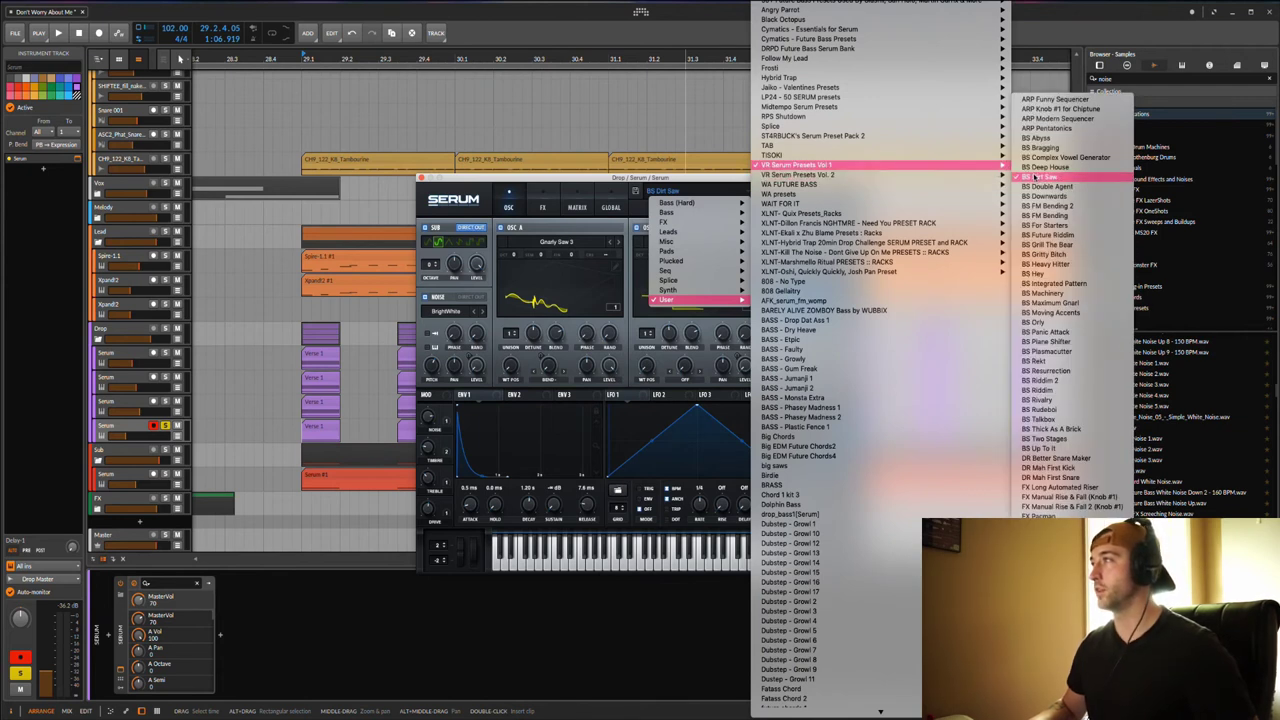
left_click(423, 183)
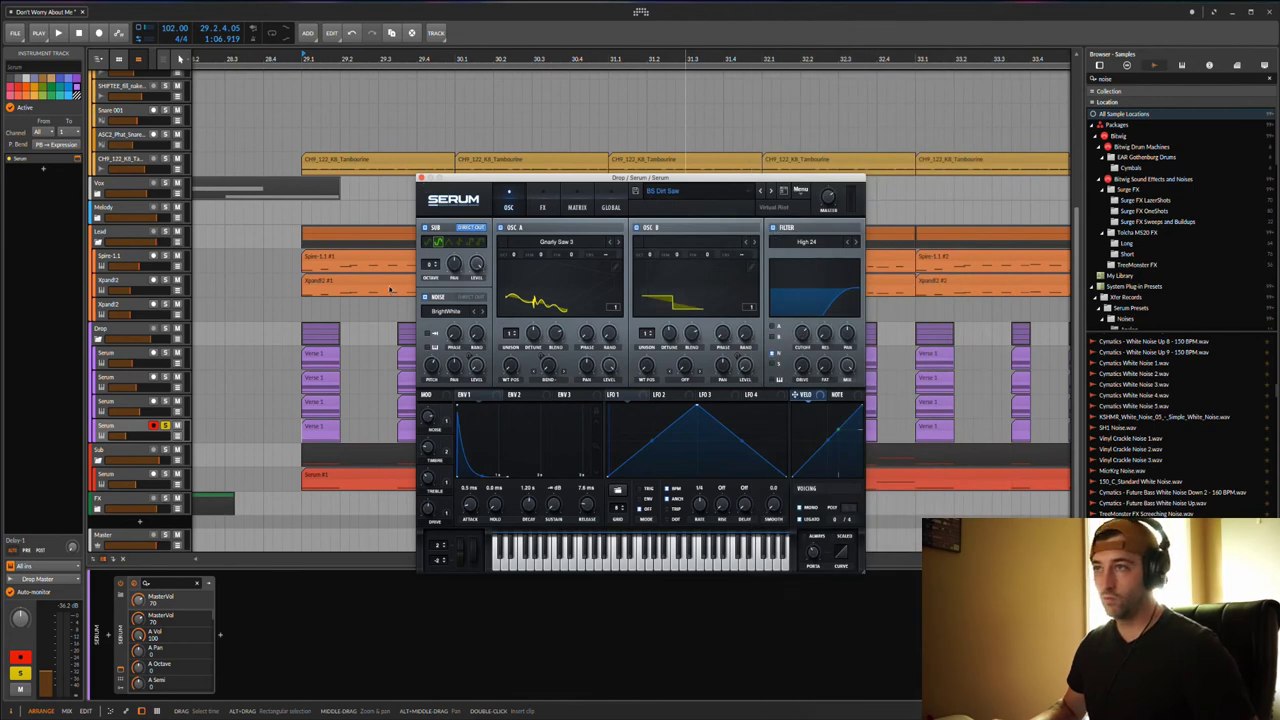
Play the soloed fourth Serum track briefly from bar 29, close its plug-in window, and turn off its solo
key("space")
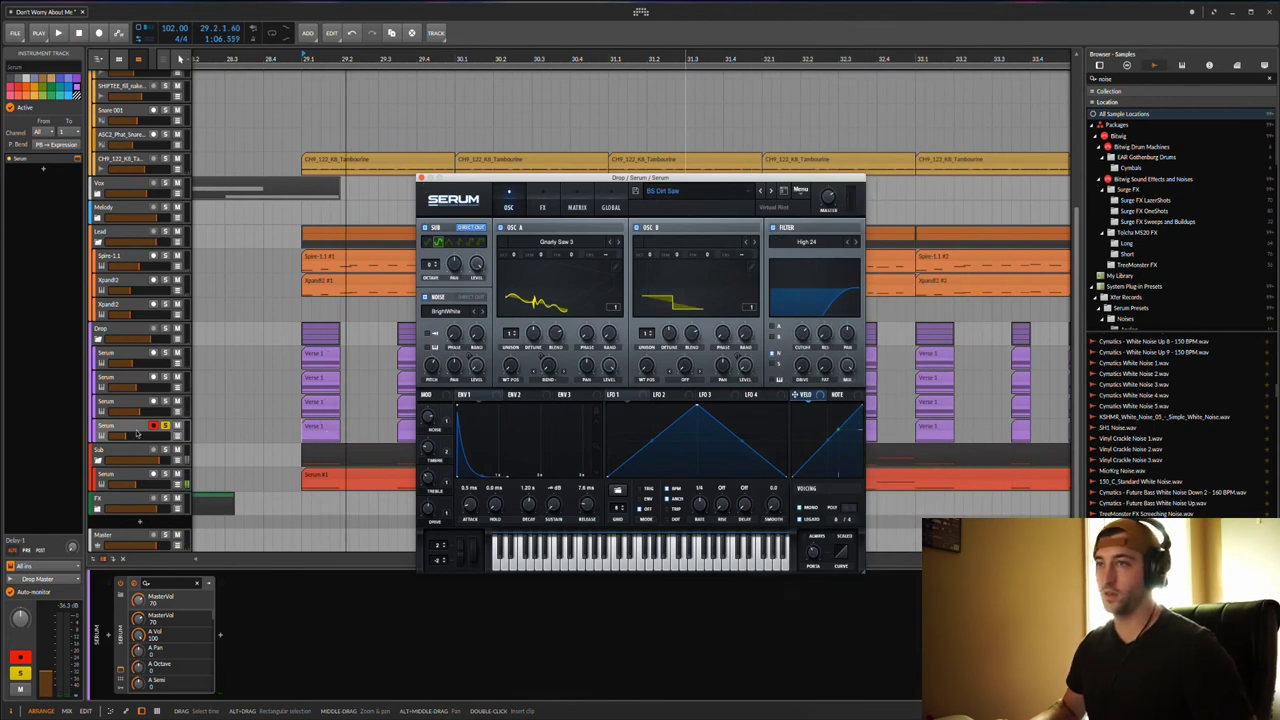
left_click(134, 428)
left_click(423, 178)
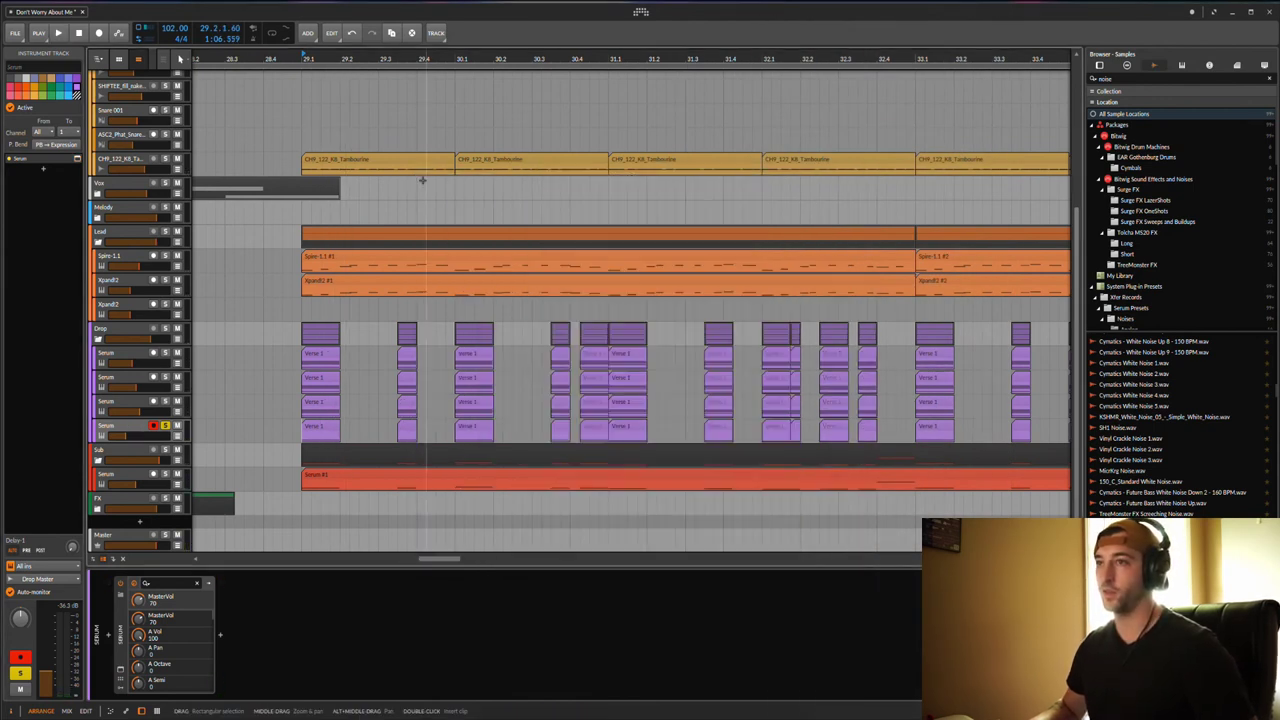
left_click(165, 426)
Select the Drop group and examine the curve of its EQ-5 in the expanded device view, and collapse the view
left_click(119, 330)
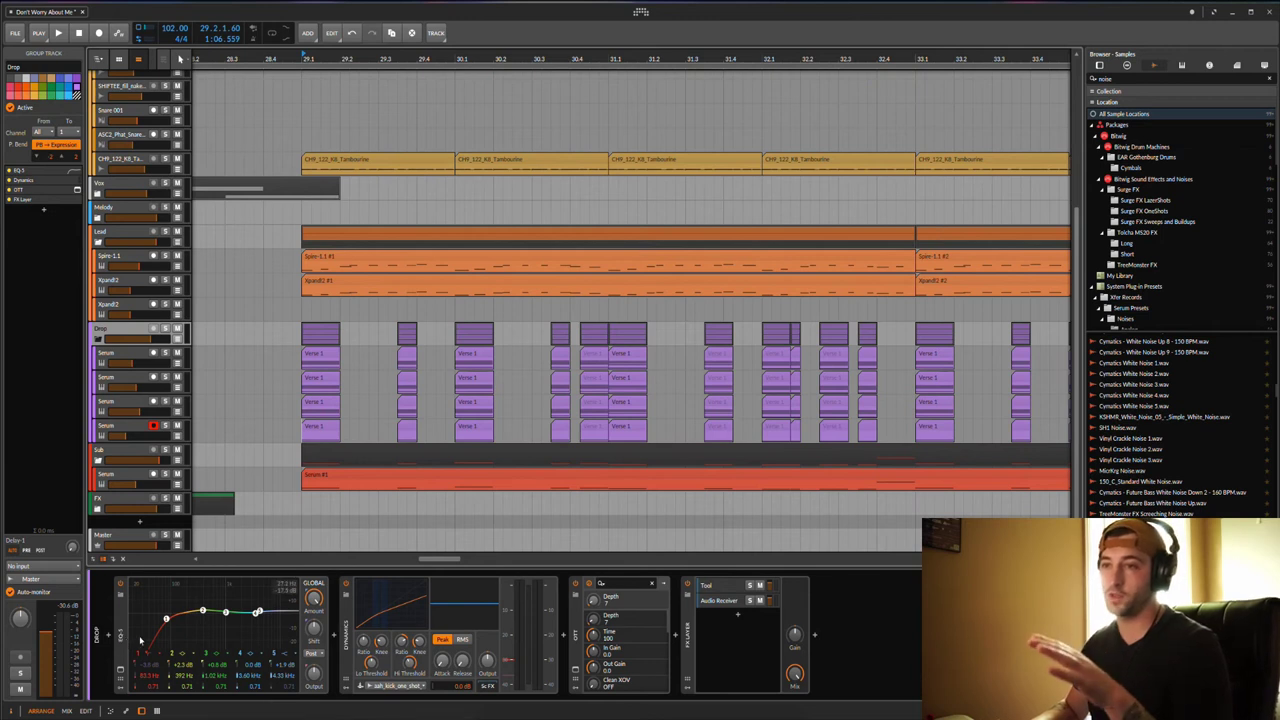
left_click(121, 672)
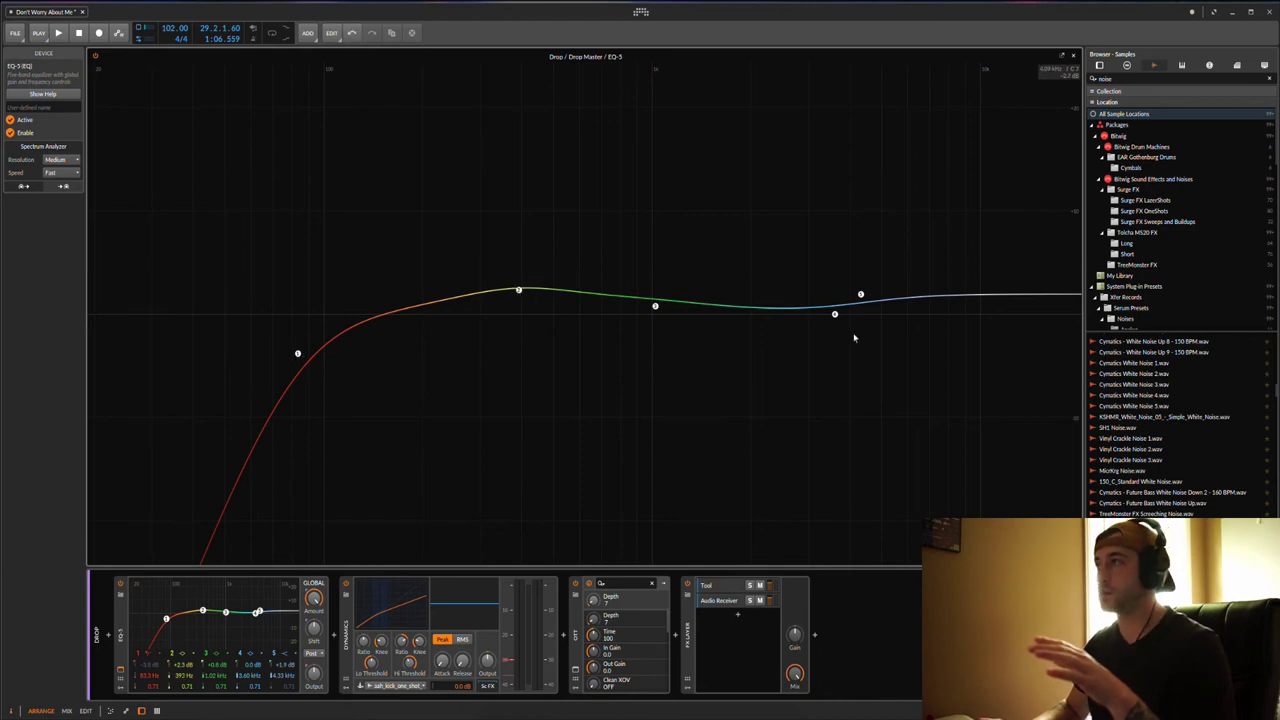
left_click(120, 669)
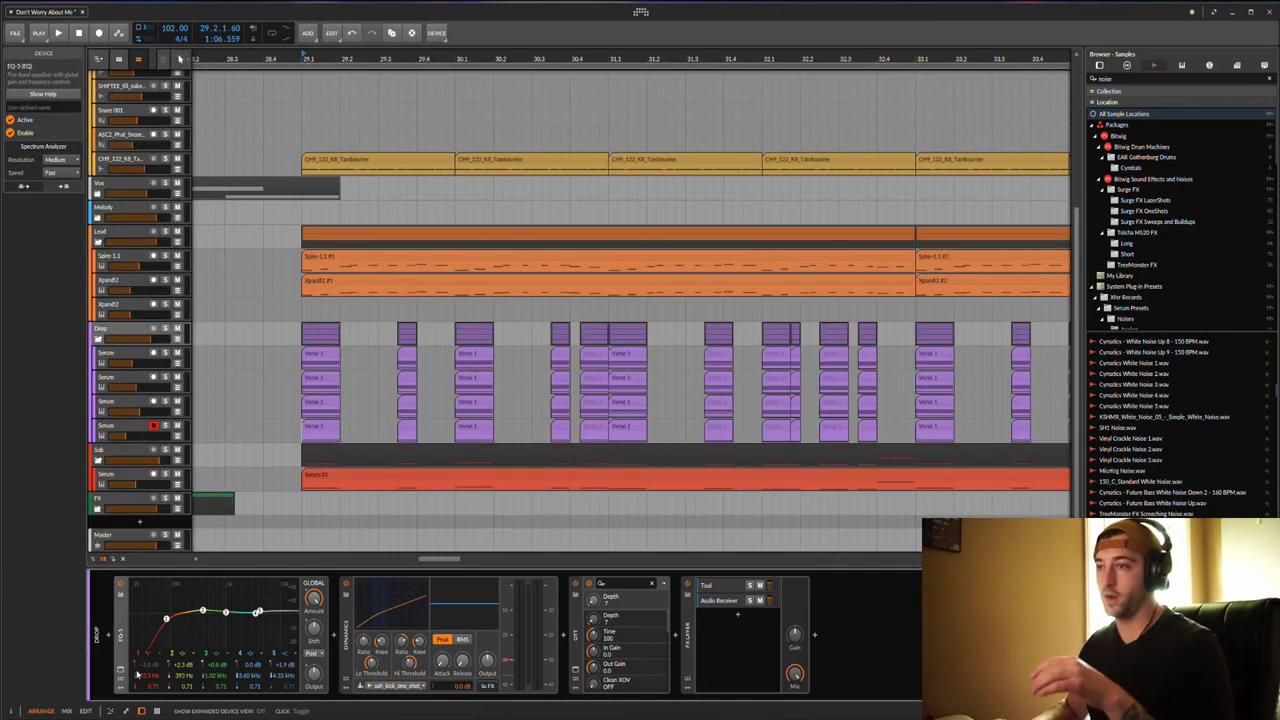
Examine the kick sidechain source, the ratio and the Hi Threshold of the Drop group's Dynamics device
left_click(348, 660)
left_click(390, 686)
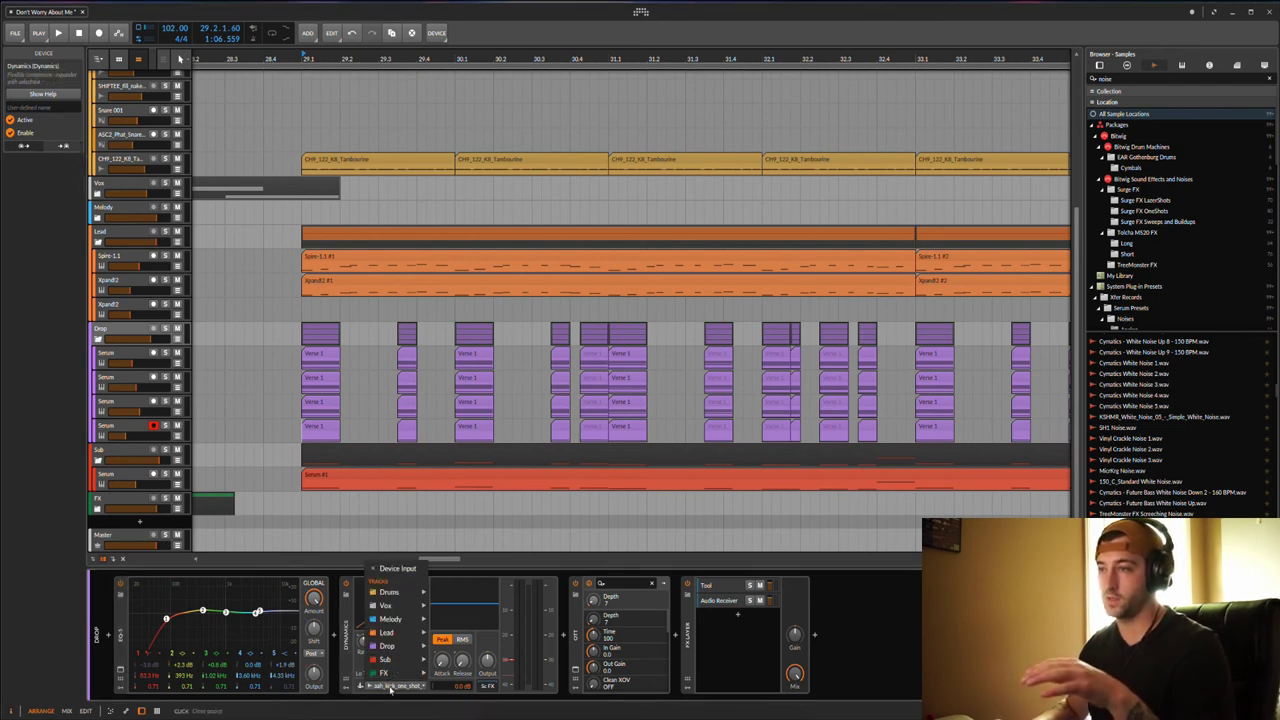
left_click(351, 634)
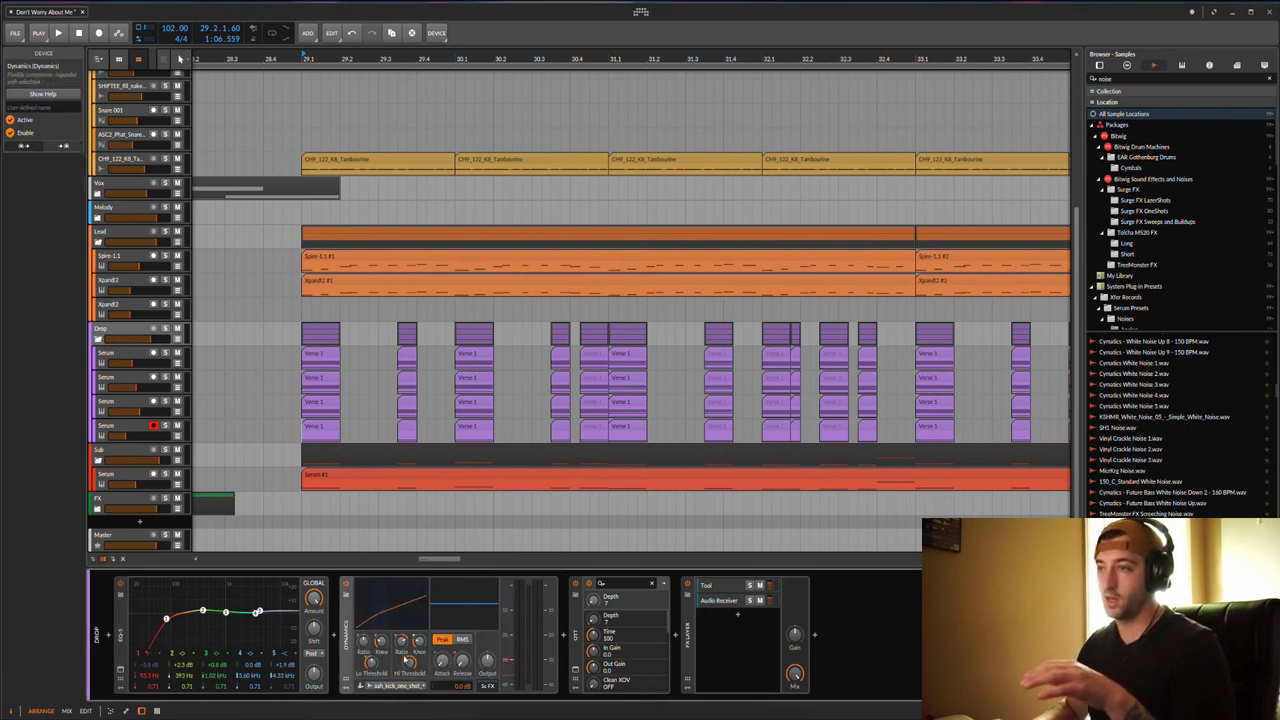
left_click_drag(401, 640, 400, 642)
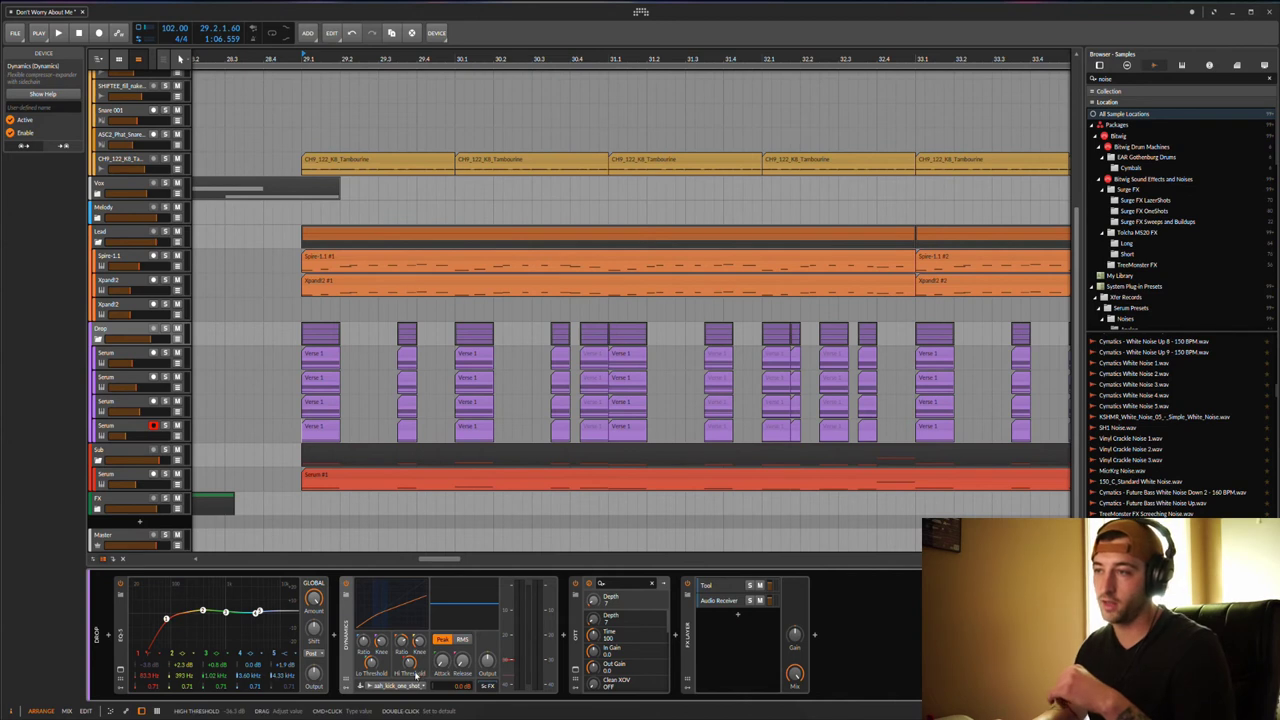
left_click_drag(409, 665, 409, 665)
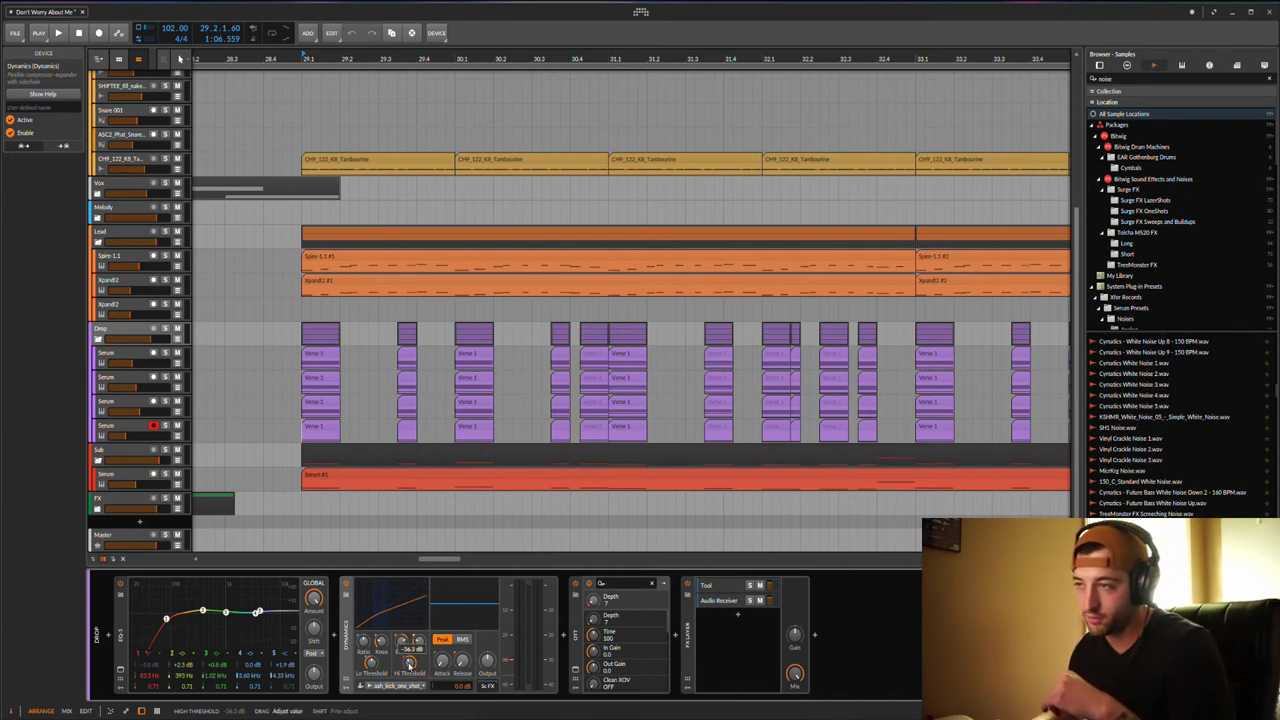
Open the Drop group's OTT plug-in window, set its Depth to 8 %, and close the window
left_click(577, 674)
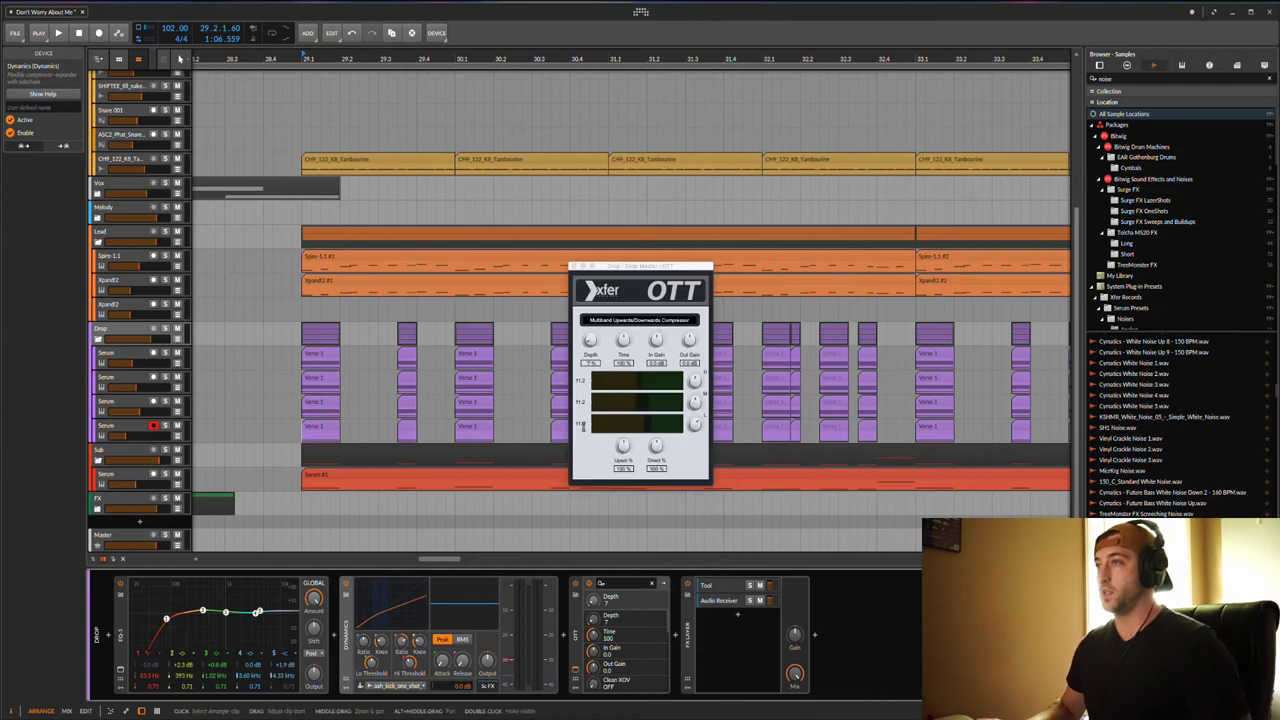
left_click(591, 339)
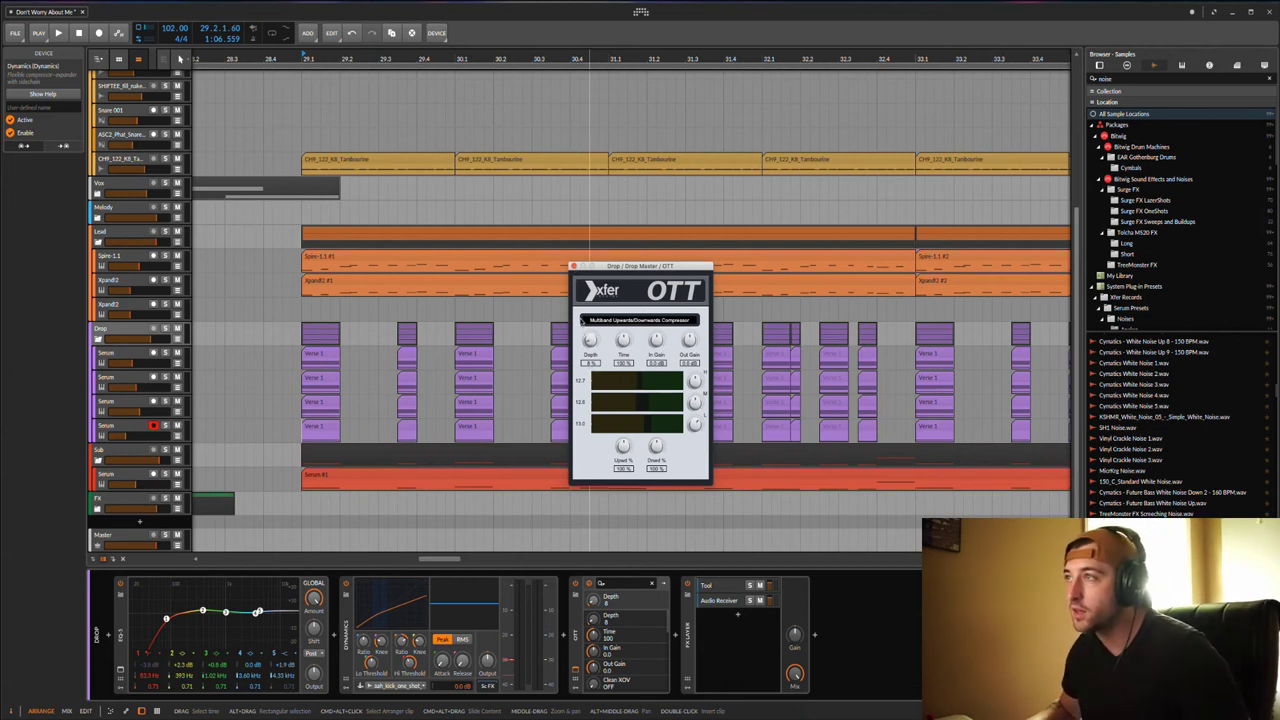
left_click(572, 266)
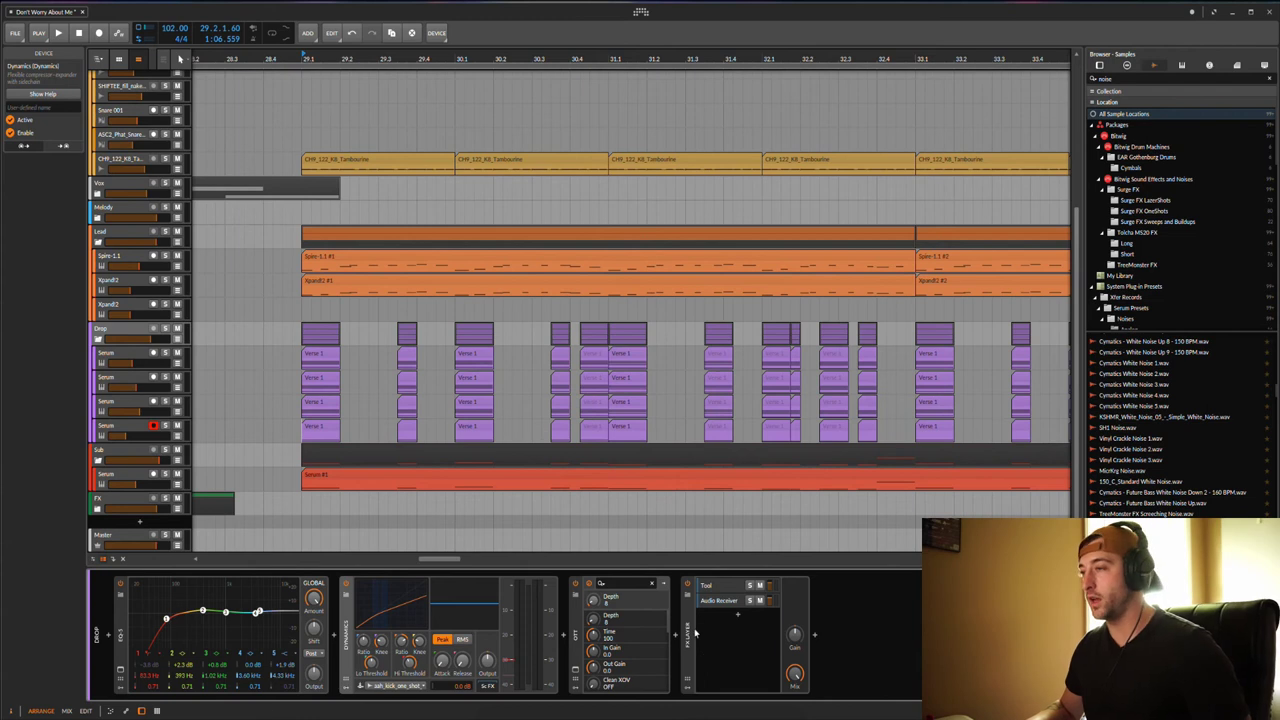
Show the Audio Receiver layer's chain in the Drop group's FX Layer and mark the gaps between chord clips on the first Serum track
left_click(710, 601)
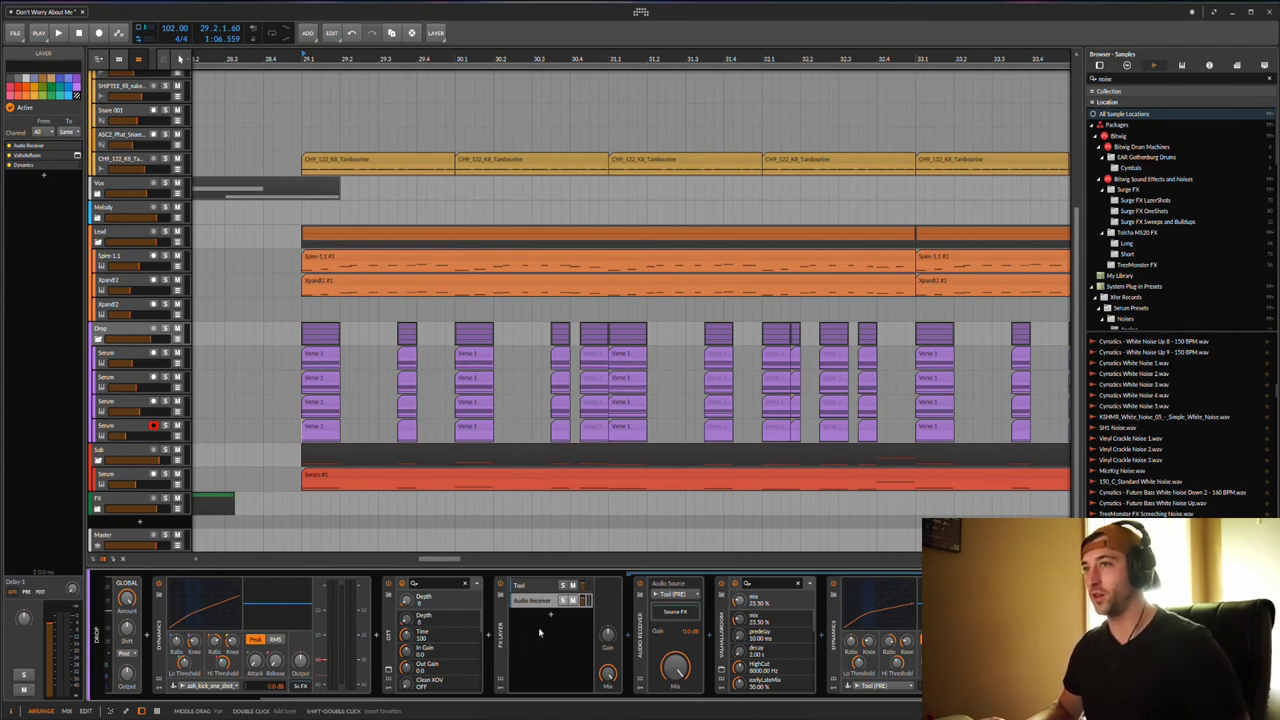
left_click(341, 355)
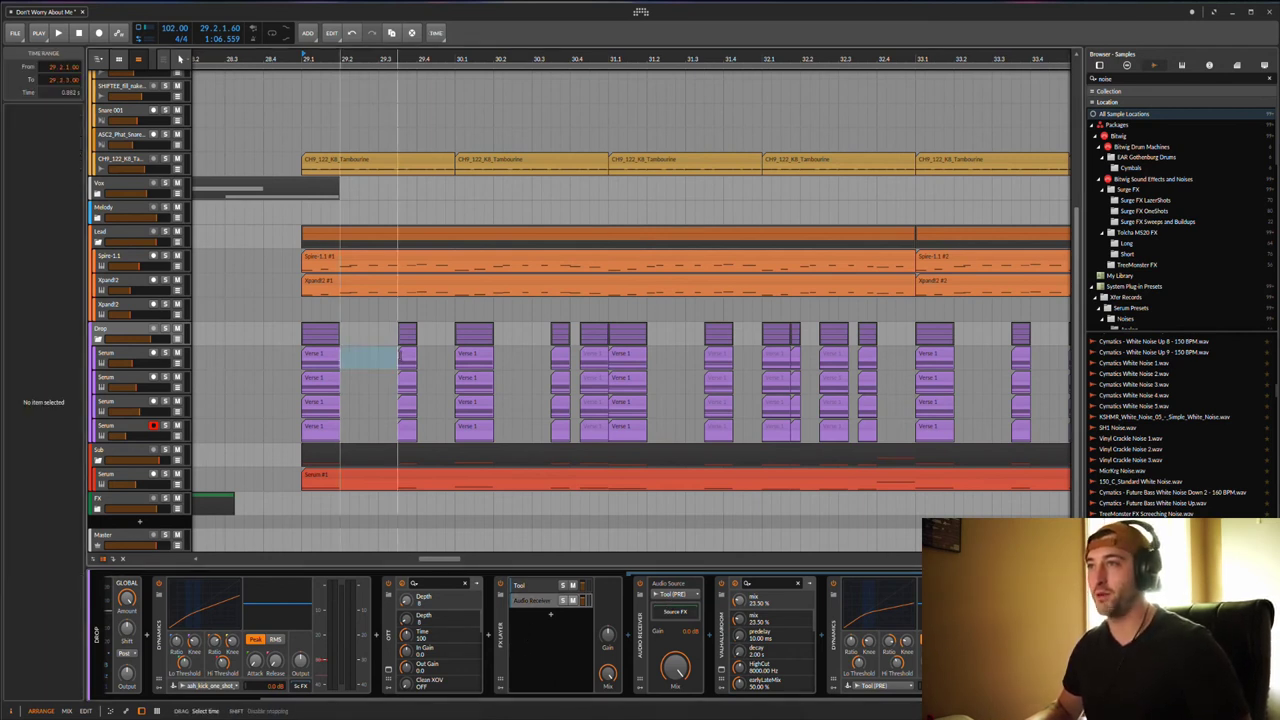
left_click_drag(418, 358, 568, 360)
left_click(570, 360)
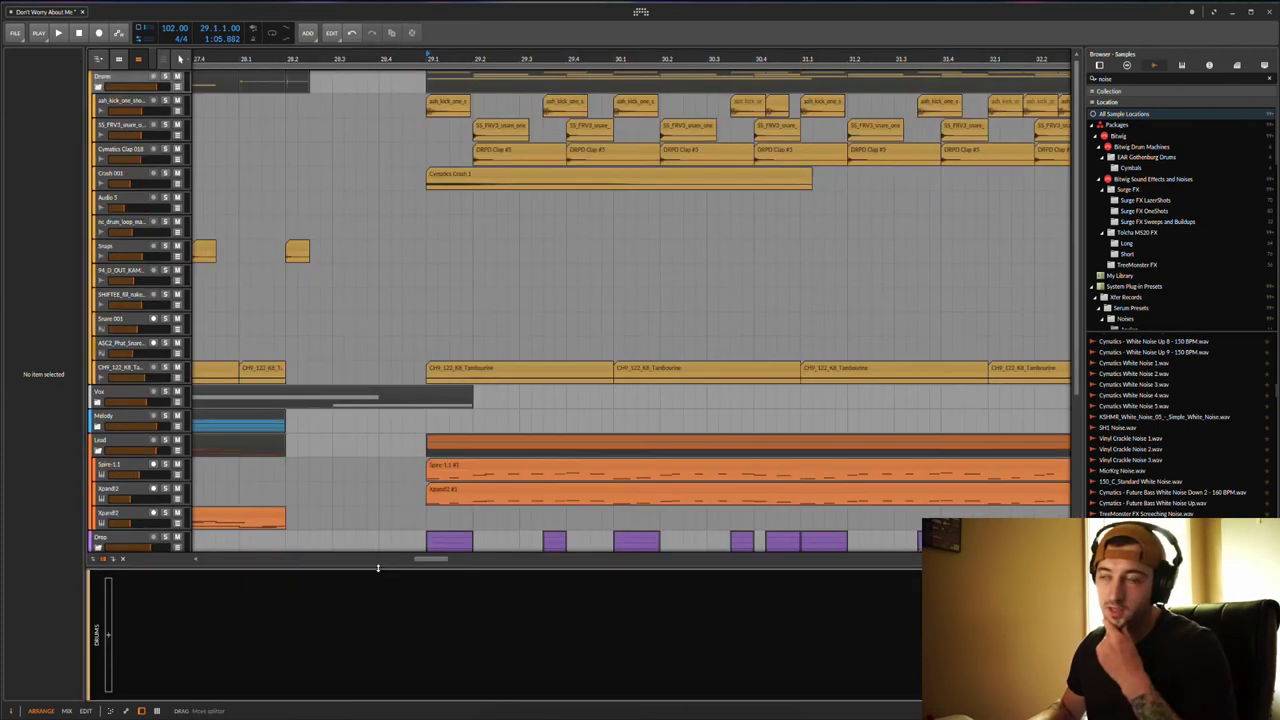
Hide the device view, solo the Drums group, and play the drop's drums briefly from bar 29
left_click_drag(377, 566, 377, 690)
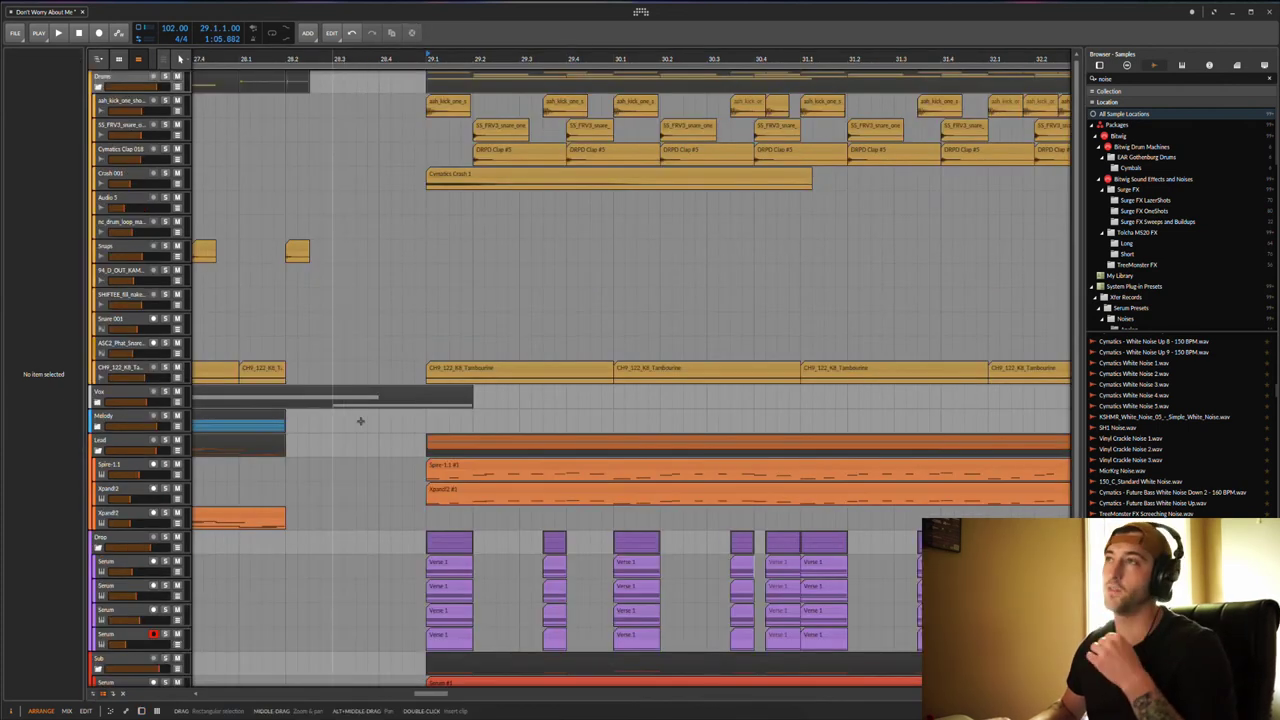
left_click(165, 79)
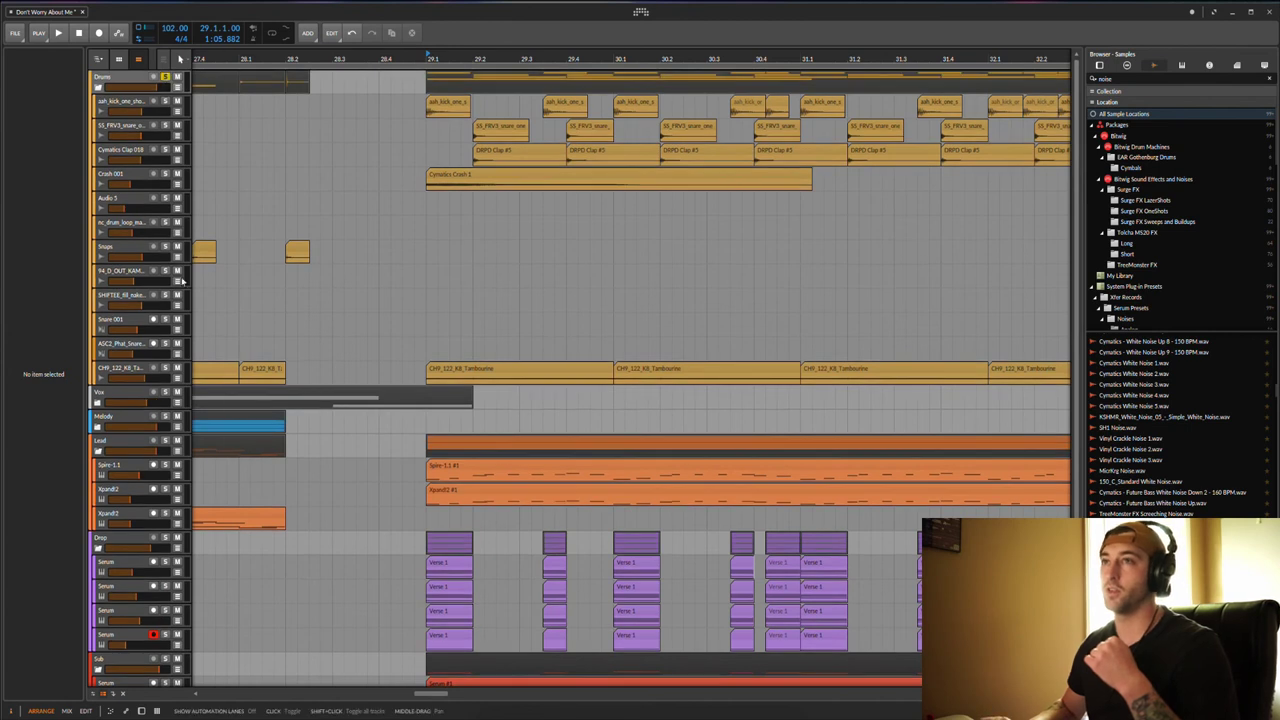
scroll(192, 276, "down", 2)
scroll(192, 276, "up", 2)
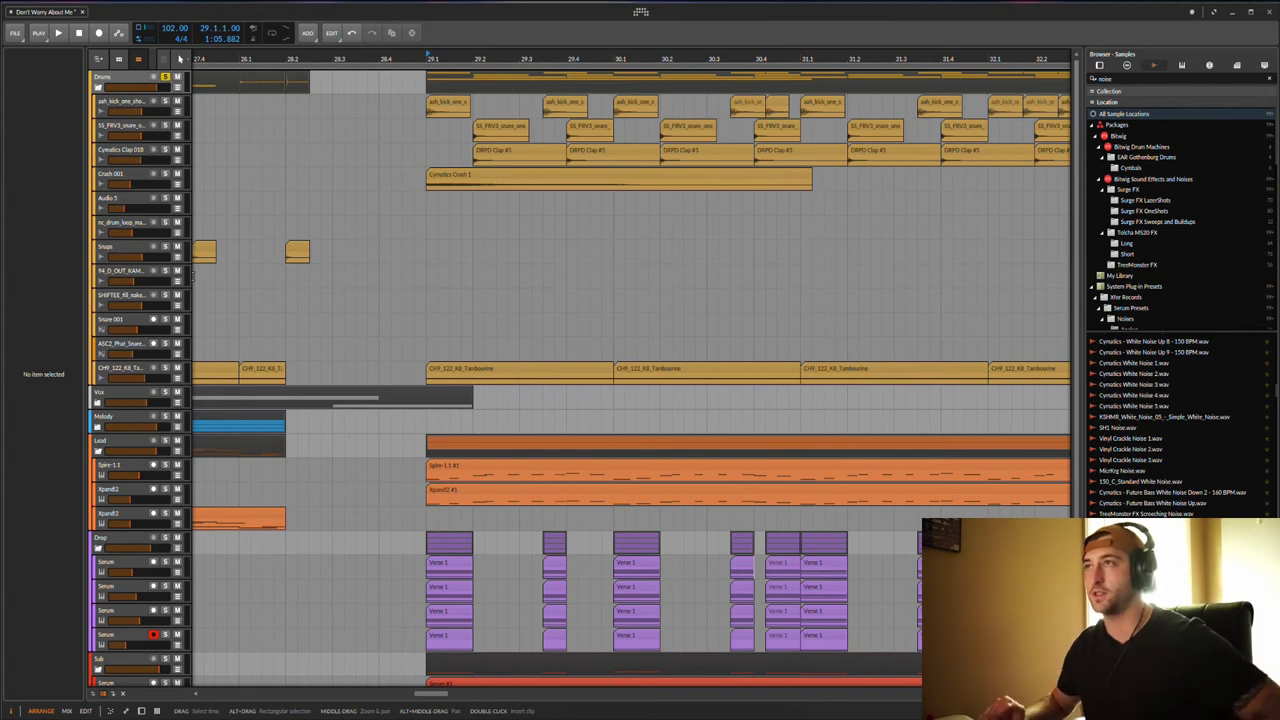
left_click_drag(554, 58, 558, 57)
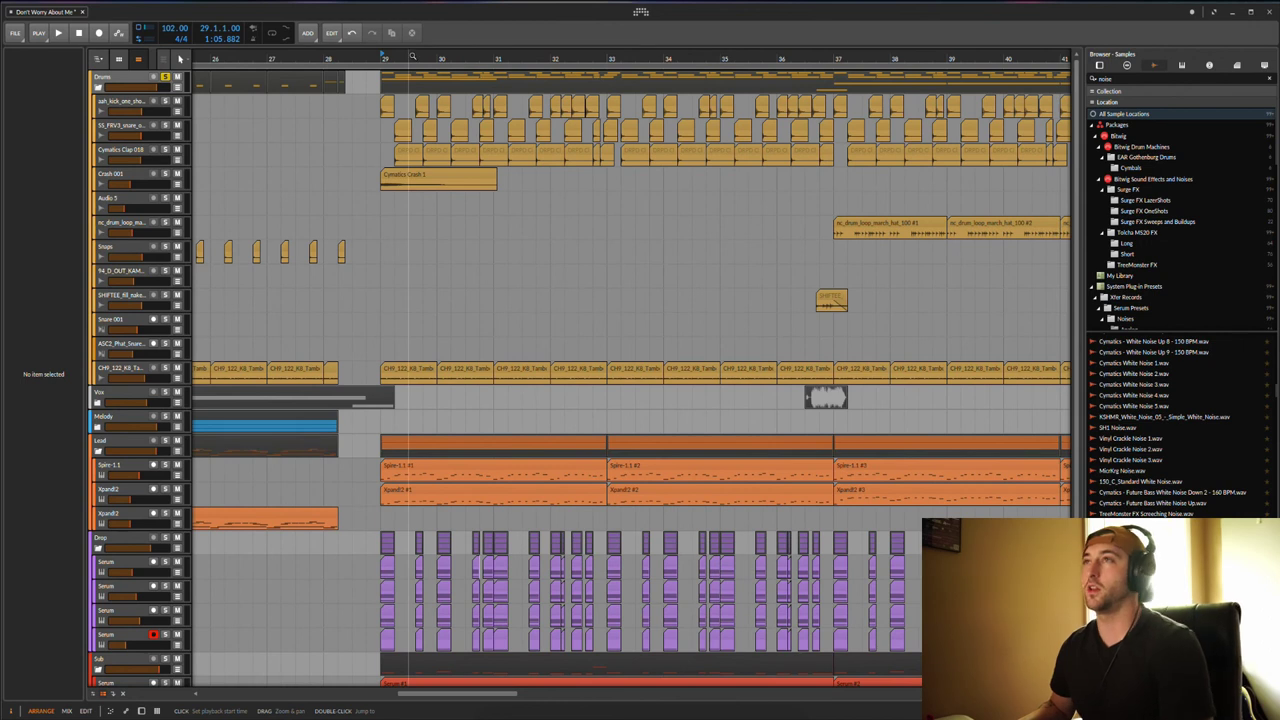
left_click_drag(411, 55, 398, 102)
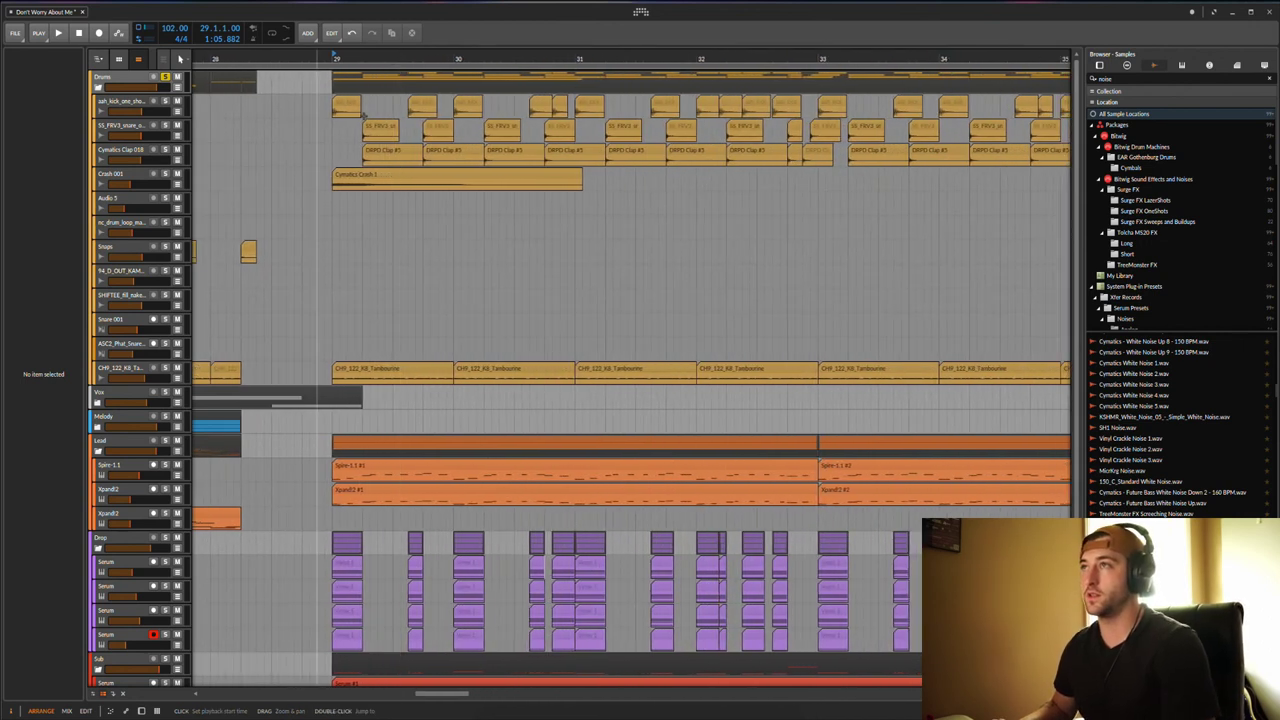
left_click_drag(308, 207, 195, 170)
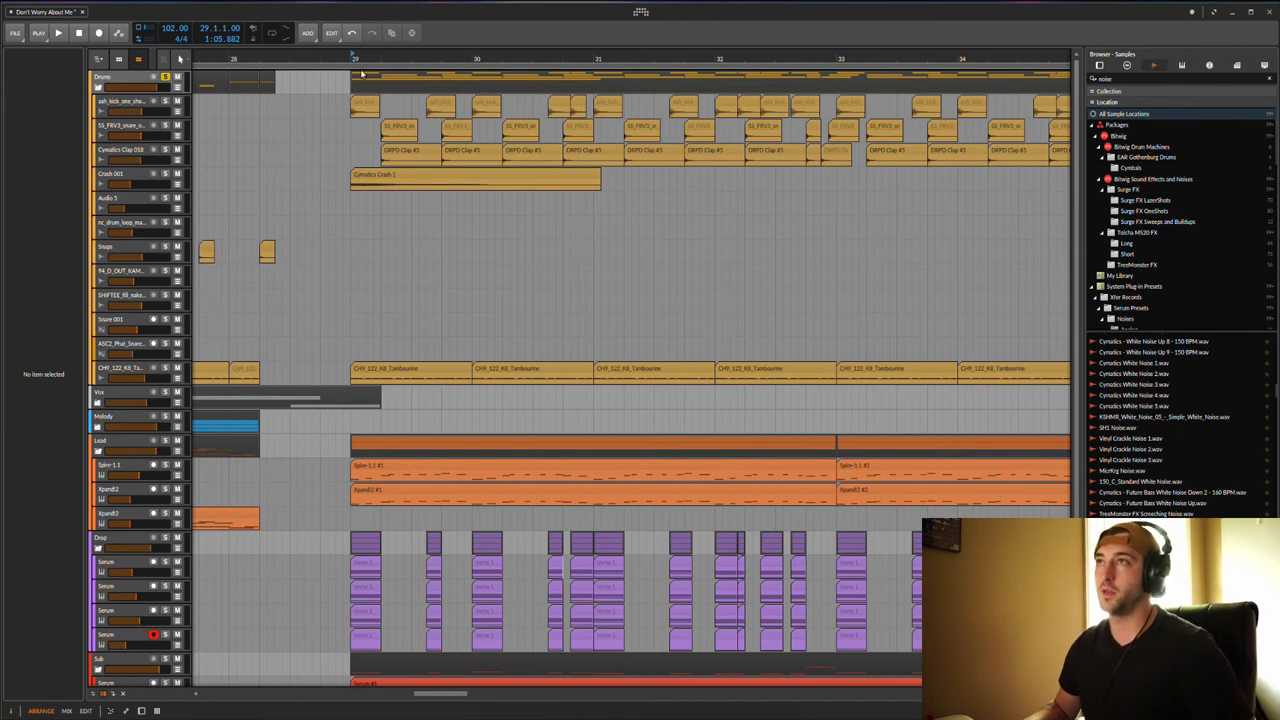
left_click_drag(367, 53, 375, 75)
key("space")
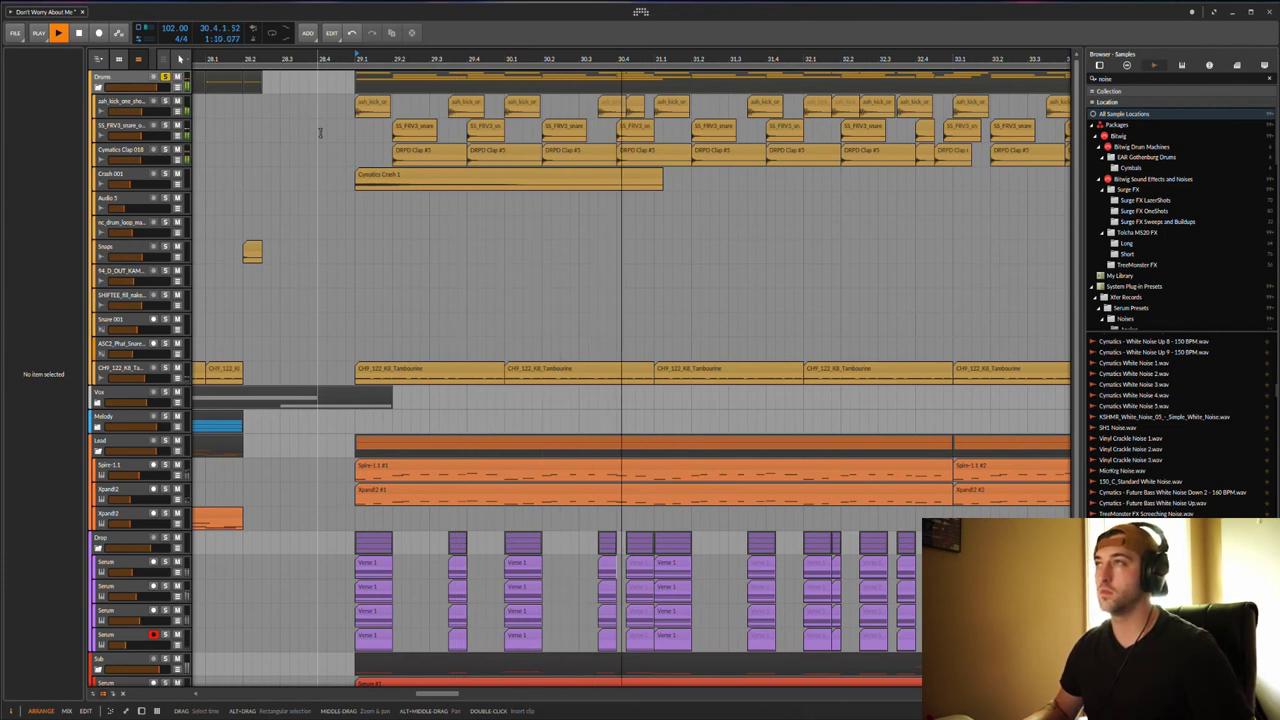
key("space")
Show the device view and inspect the device chains of the kick, snare, Cymatics Clap 018 and Crash 001 tracks
double_click(131, 82)
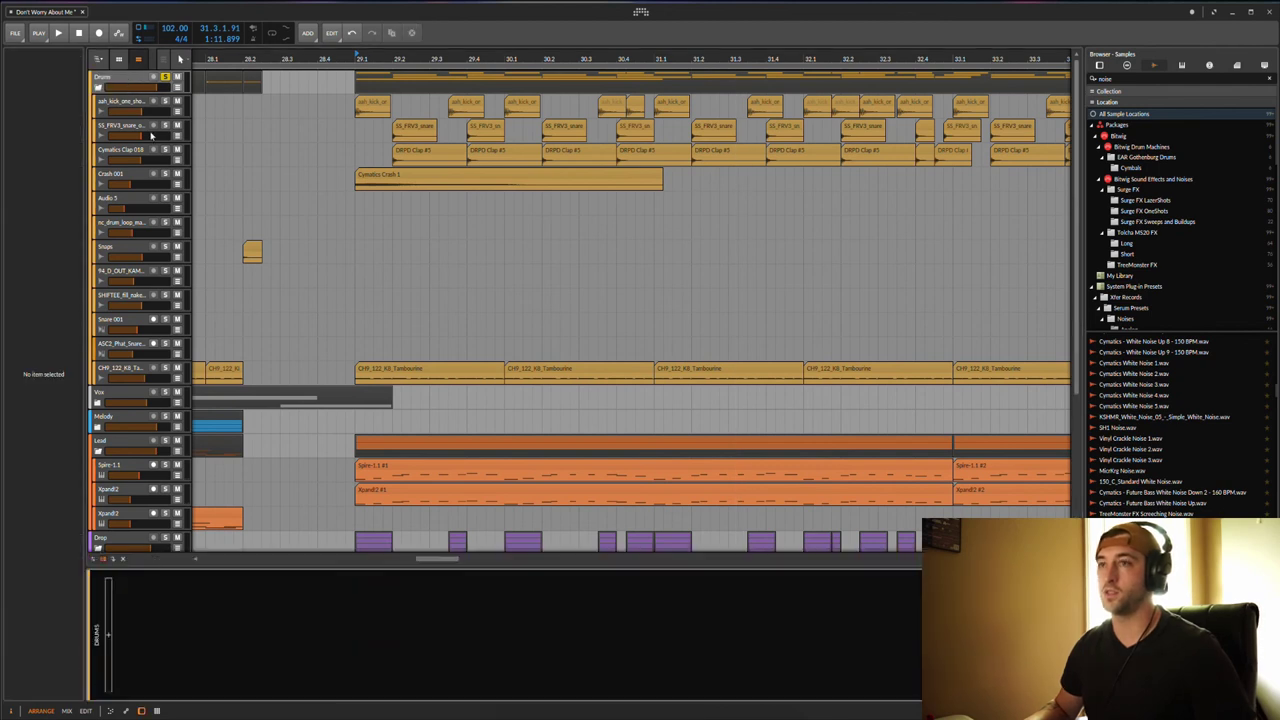
left_click(124, 104)
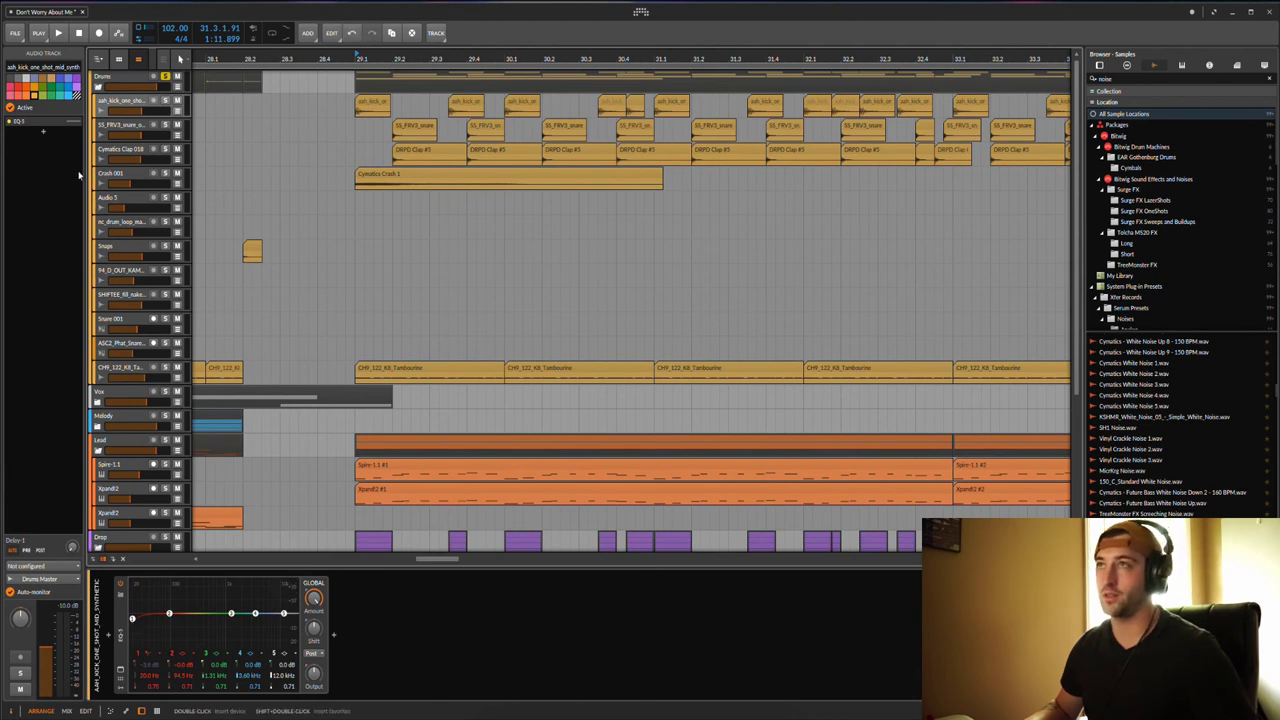
left_click(117, 125)
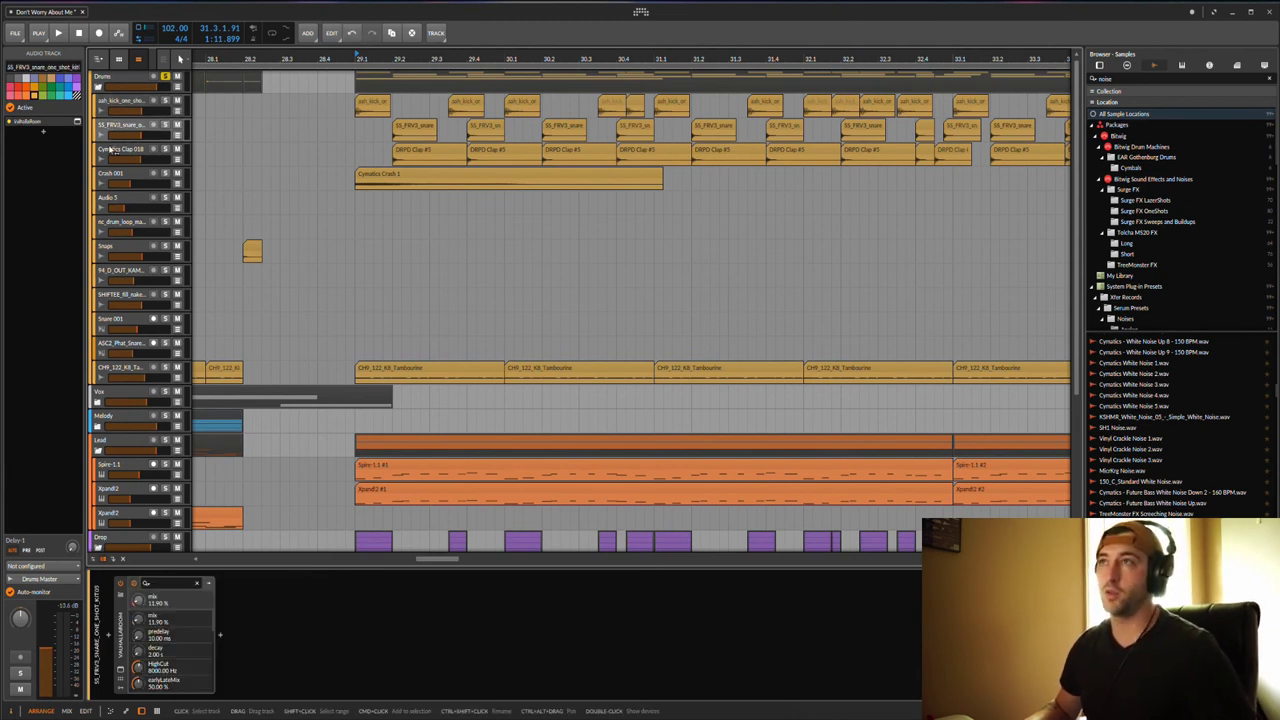
left_click(112, 149)
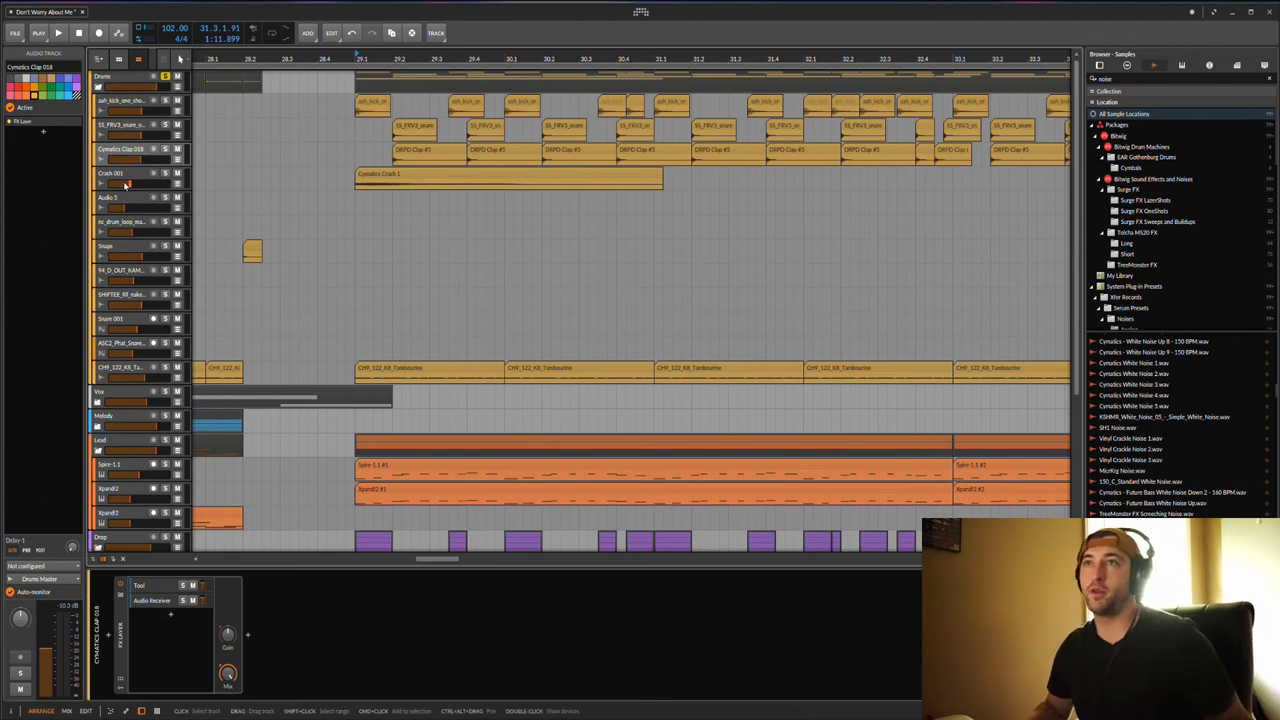
left_click(125, 180)
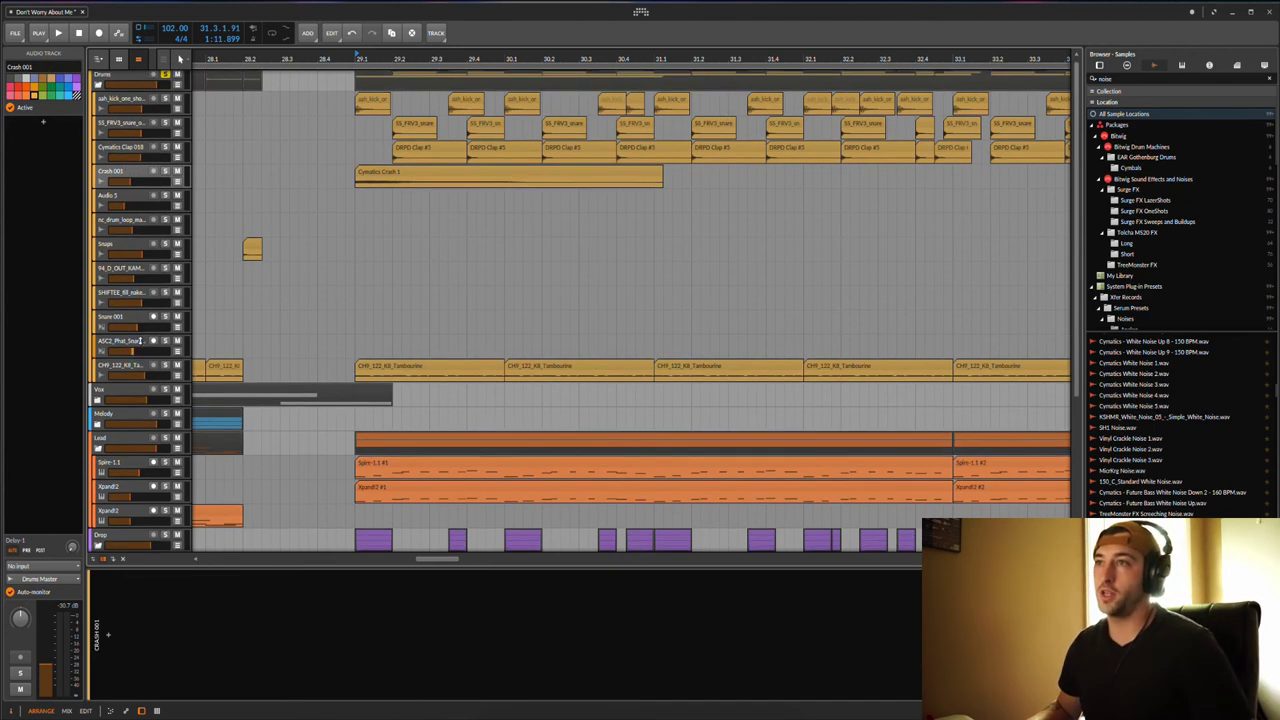
Select the CH9_122_K8_Tambourine track and increase its height to examine the waveform of its drop clips
left_click(117, 370)
scroll(117, 370, "down", 1)
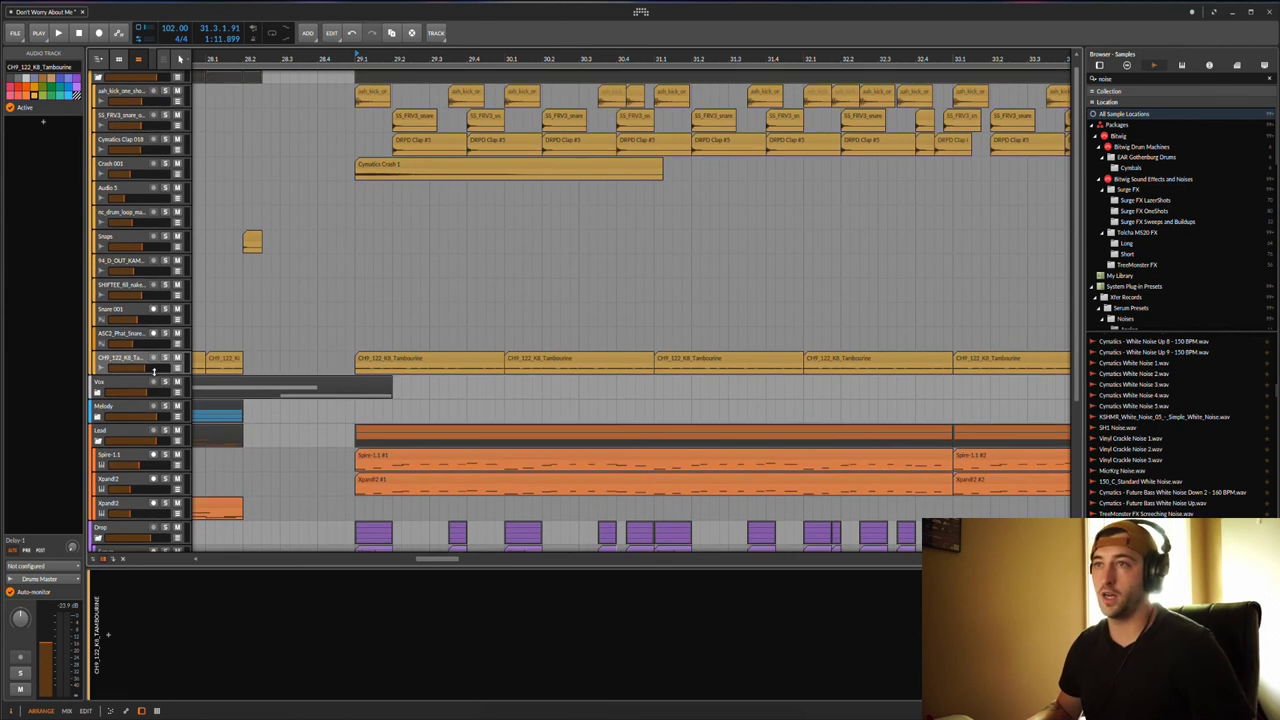
left_click_drag(136, 374, 134, 427)
left_click_drag(366, 60, 360, 129)
scroll(240, 353, "down", 1)
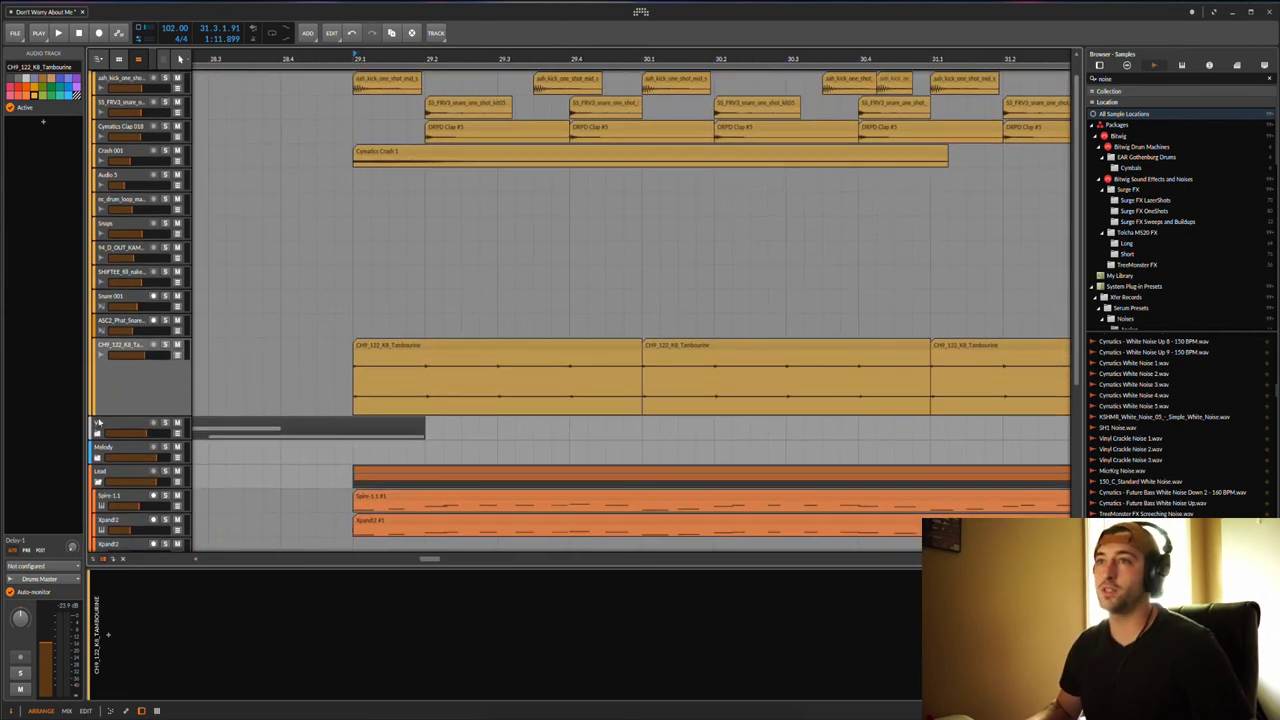
scroll(235, 343, "down", 1)
left_click_drag(364, 59, 376, 58)
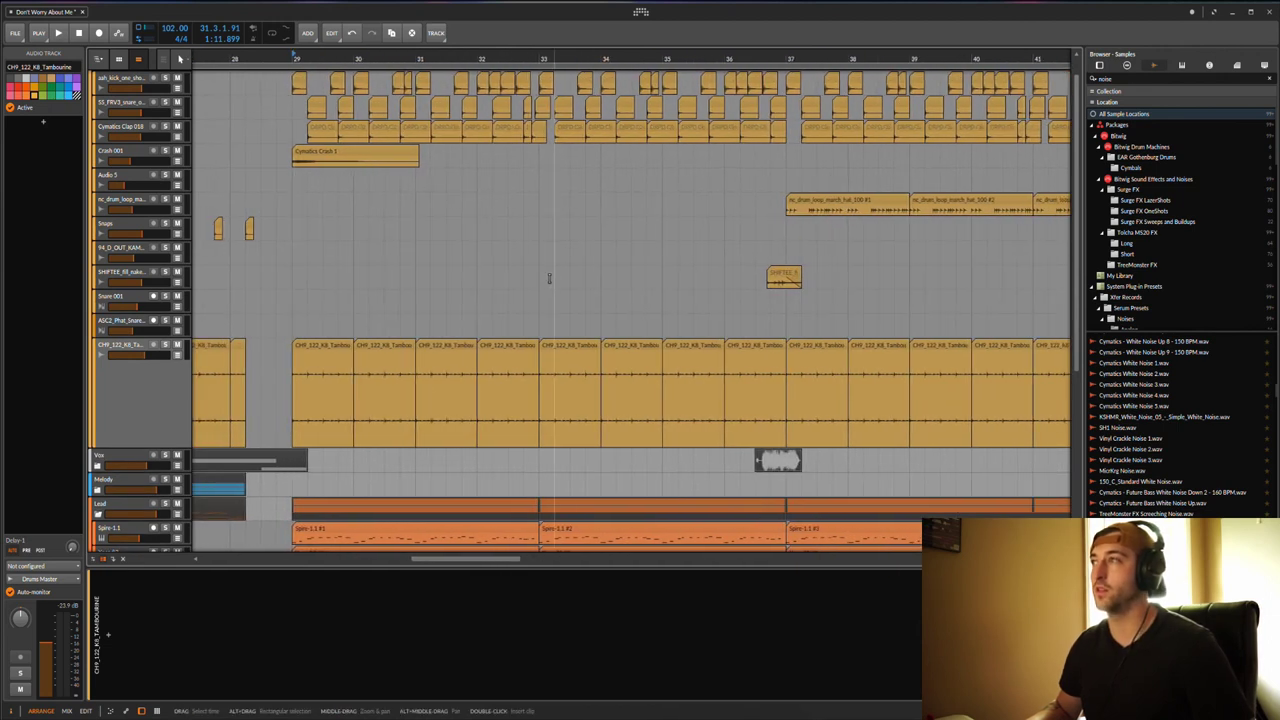
Solo the tambourine track, play it briefly from bar 29, turn off its solo, and stop playback
scroll(616, 260, "right", 2)
scroll(733, 207, "left", 6)
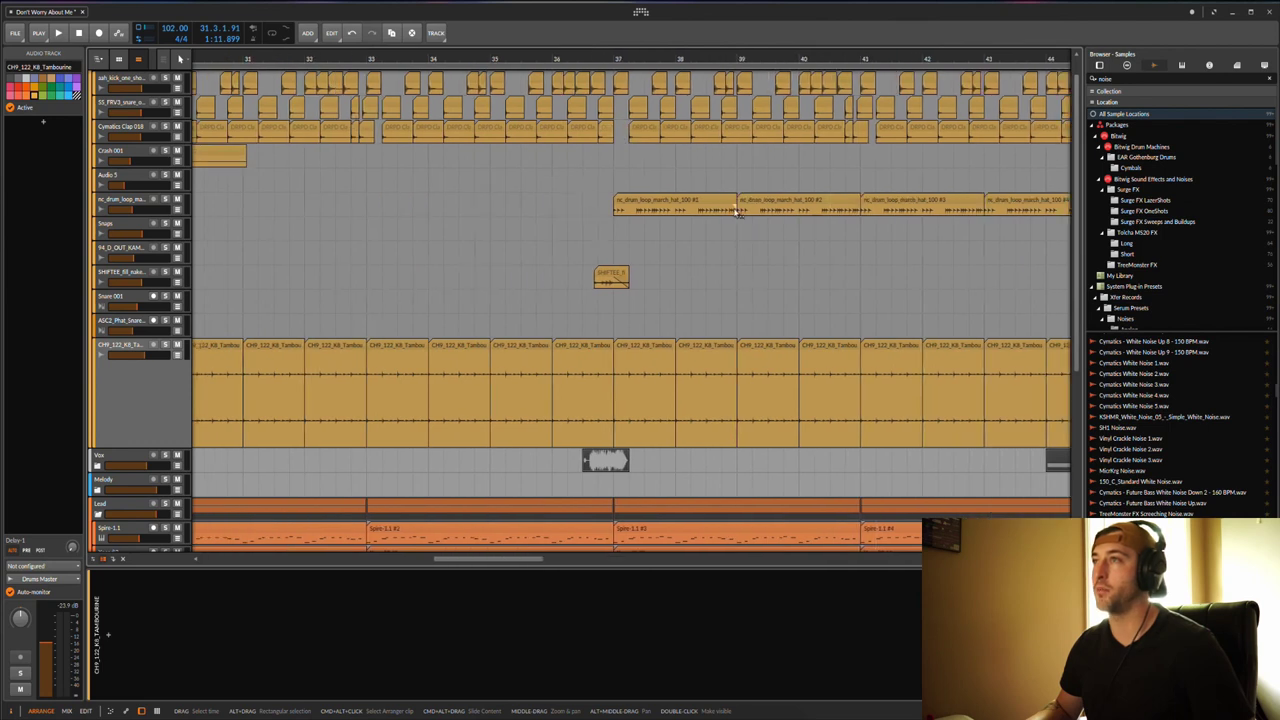
scroll(455, 176, "up", 6)
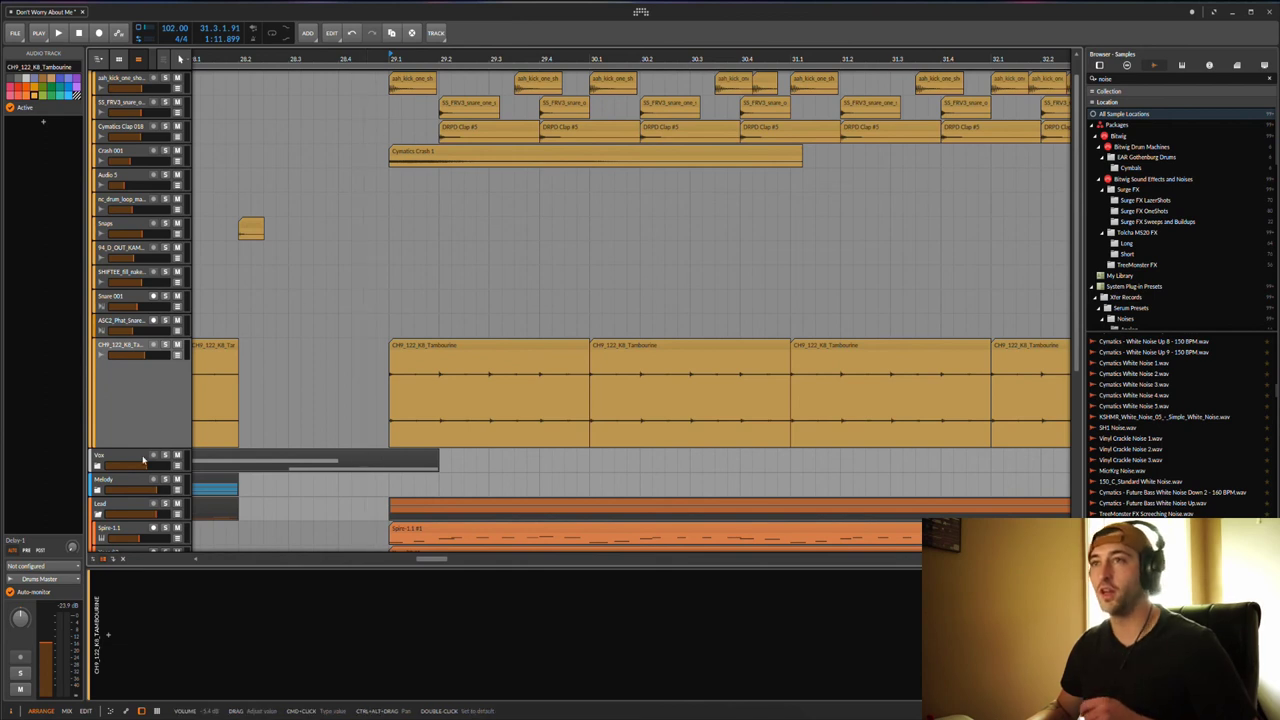
left_click(165, 346)
key("space")
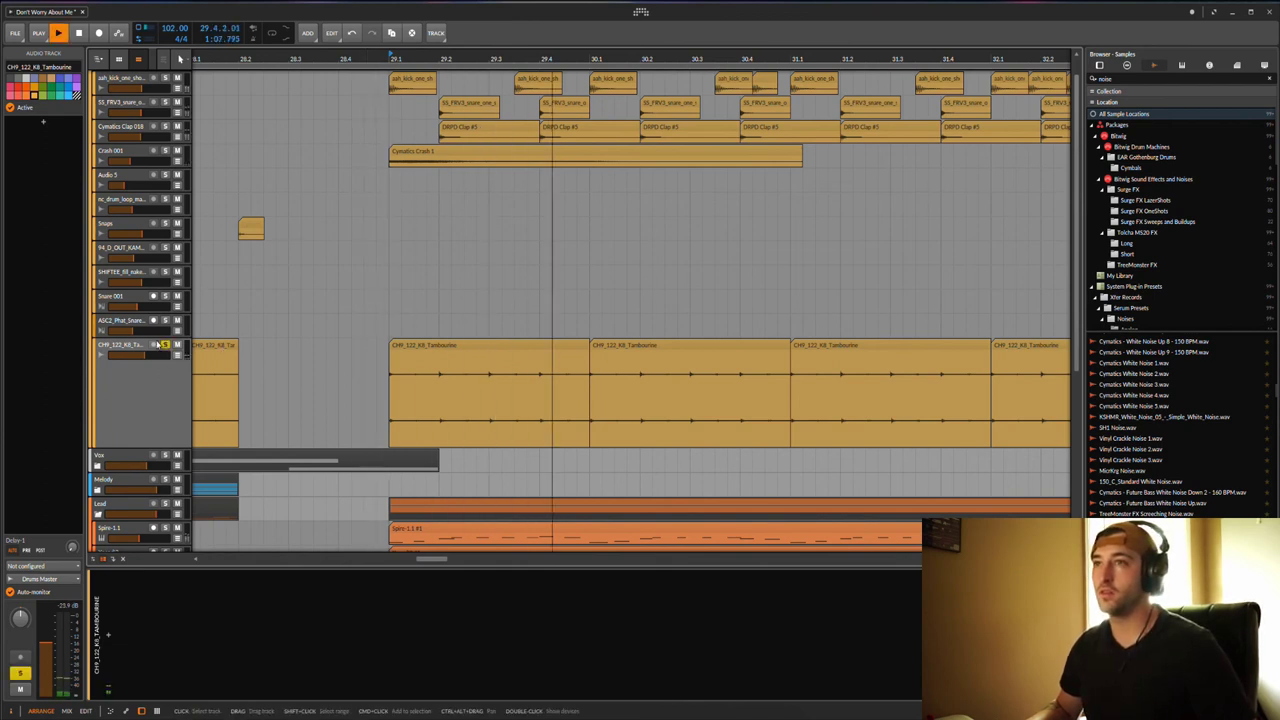
left_click(165, 344)
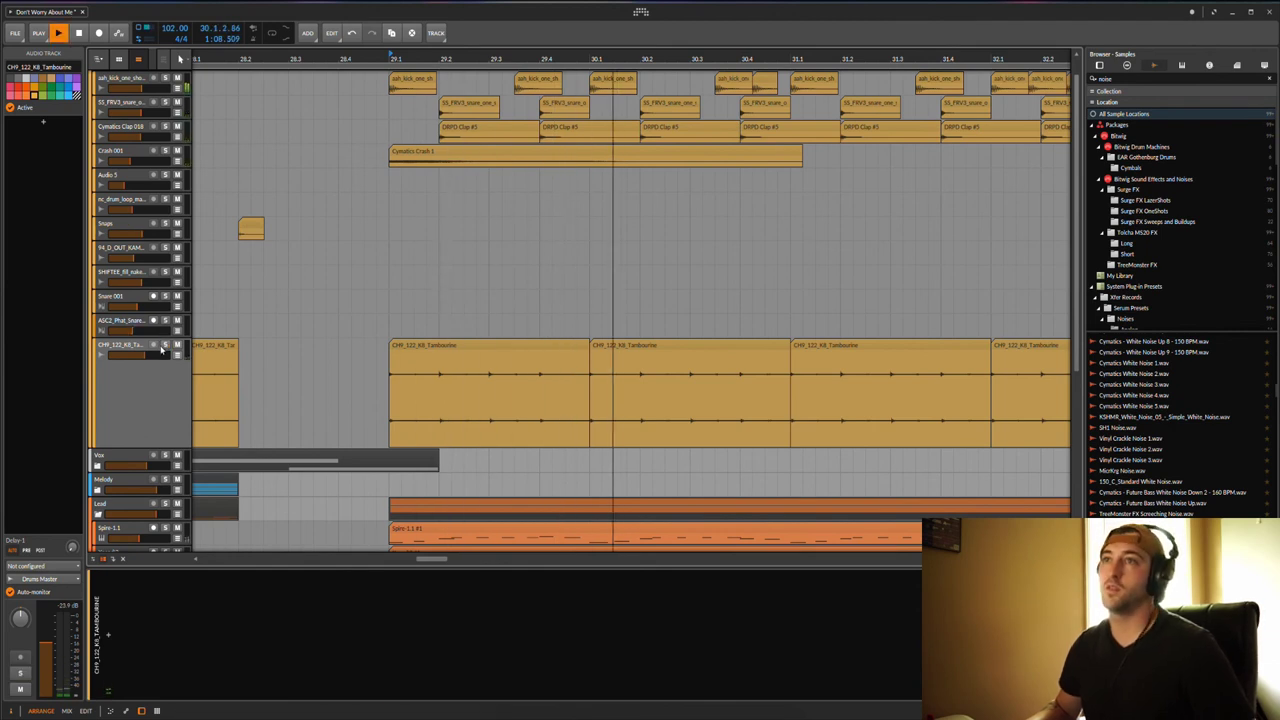
key("space")
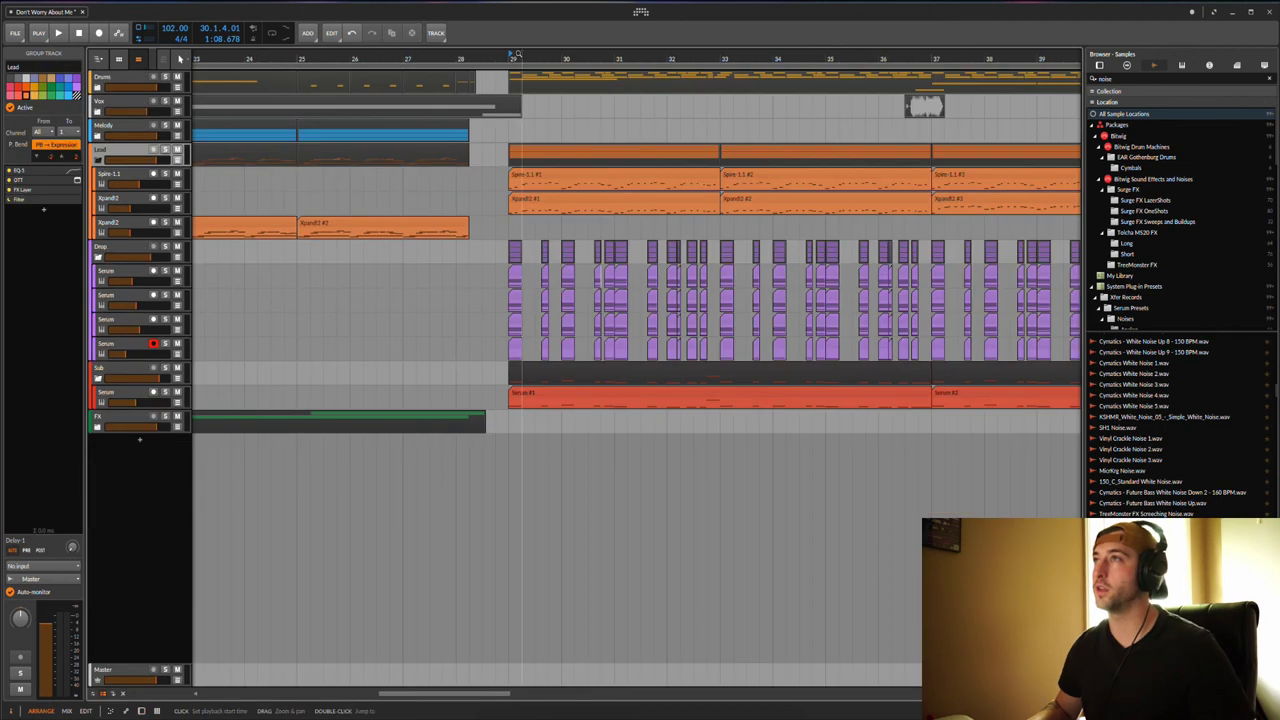
Select the Lead group's Spire-1.1 track, hide its device view, solo the track, and play its first drop clip briefly
left_click_drag(518, 54, 356, 103)
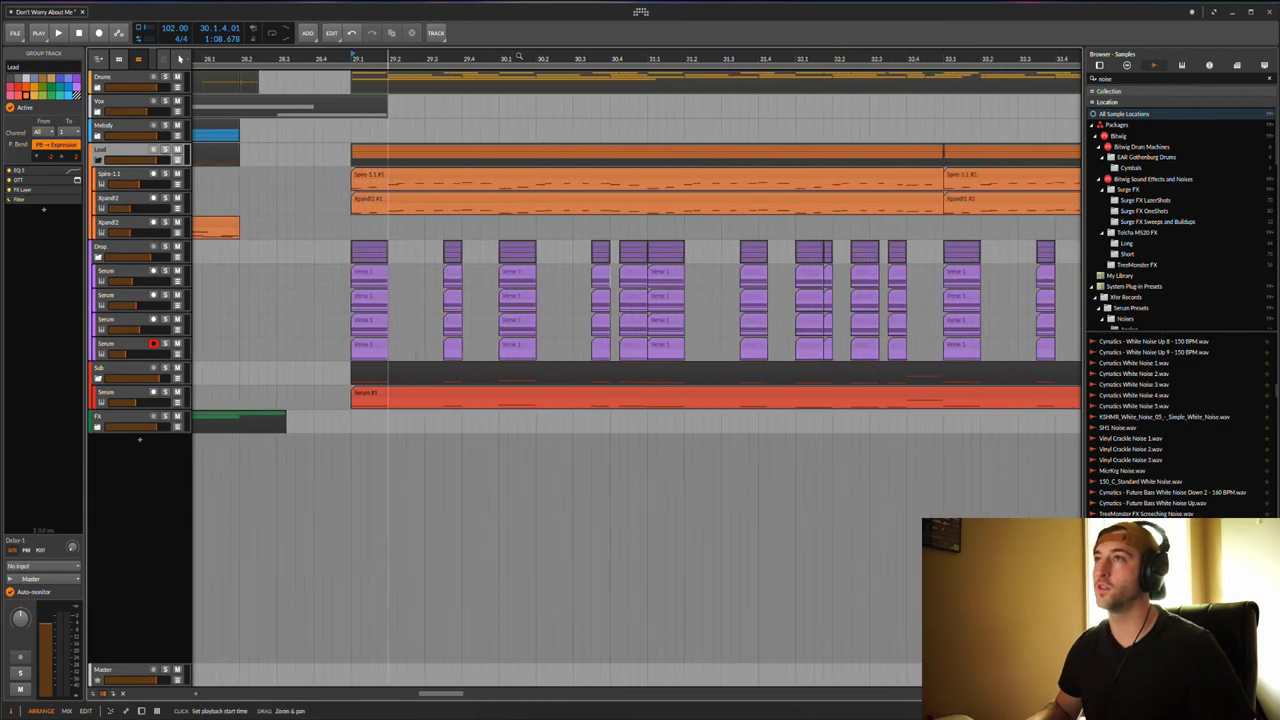
double_click(131, 176)
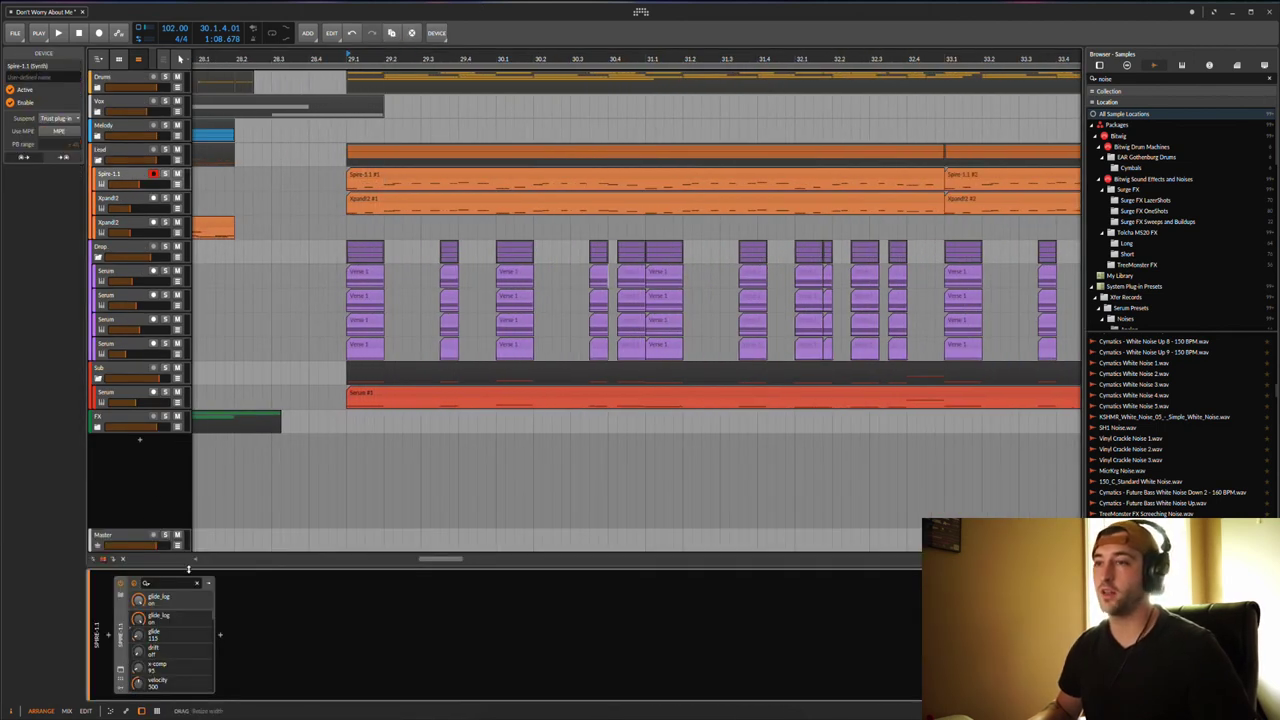
left_click_drag(189, 569, 186, 643)
left_click(165, 175)
left_click(362, 176)
key("space")
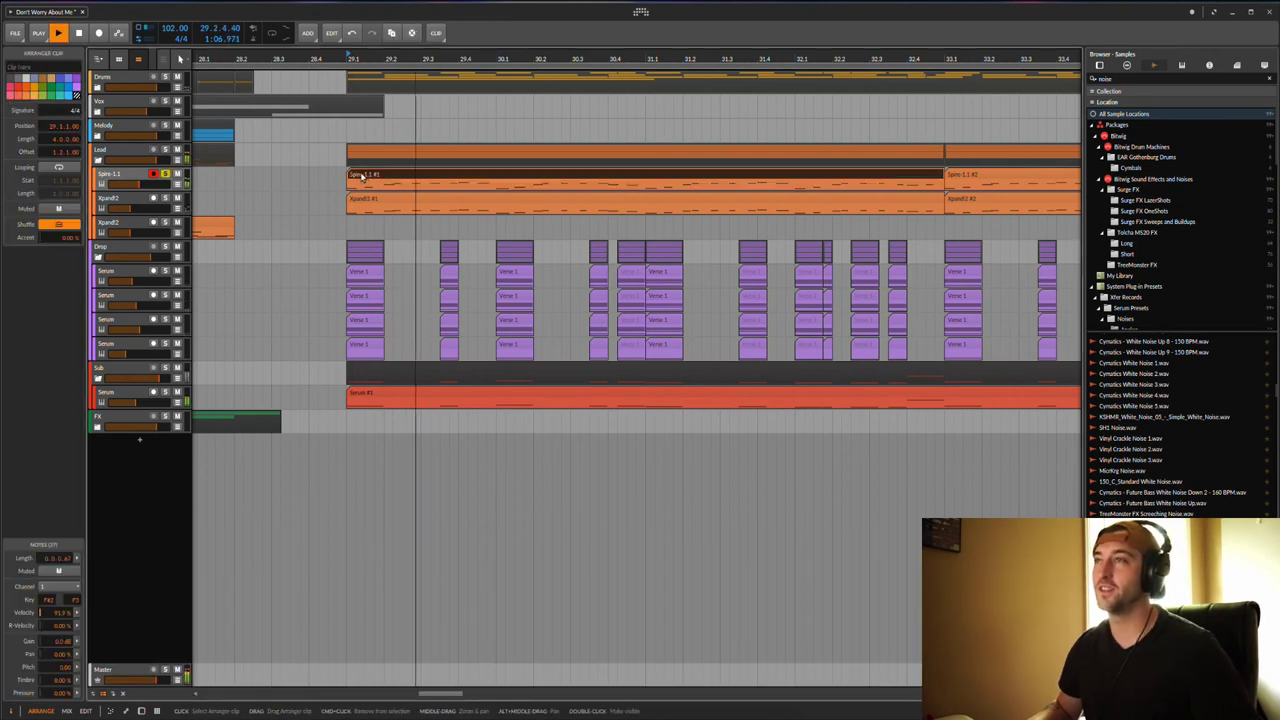
key("space")
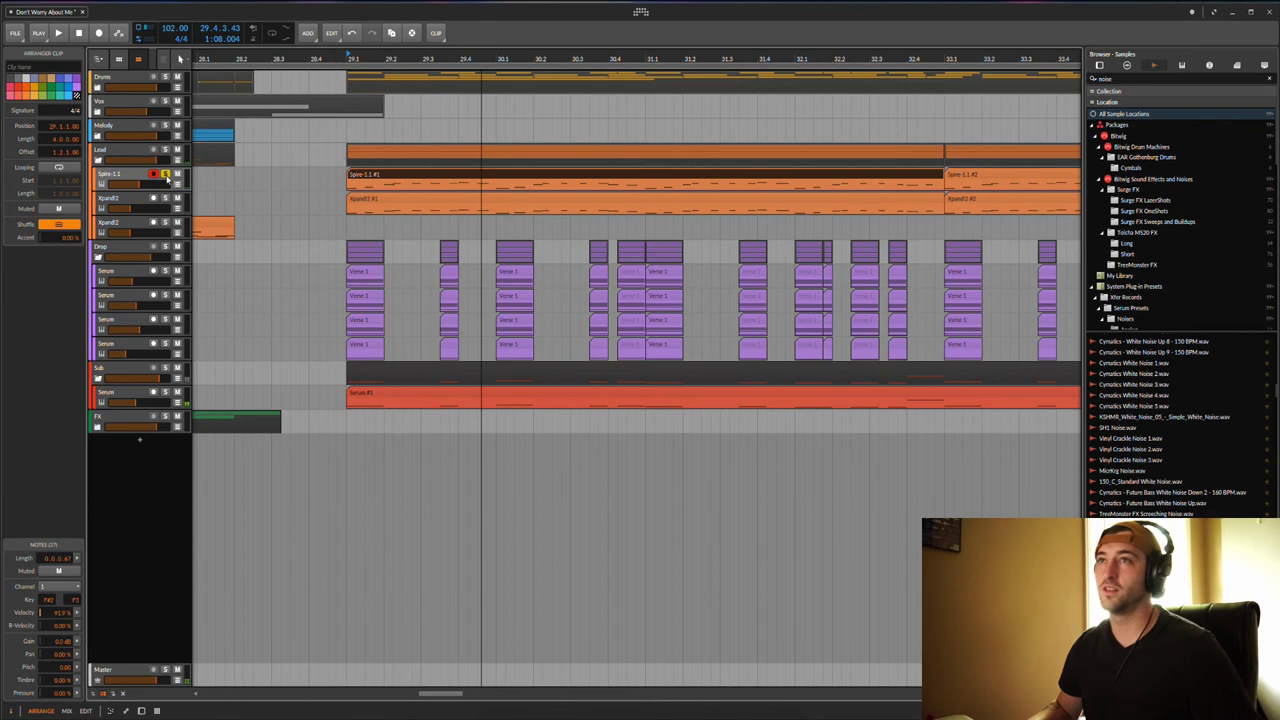
Open the Spire-1.1 #1 clip in an enlarged note editor and examine its melody notes from bar 29
double_click(407, 176)
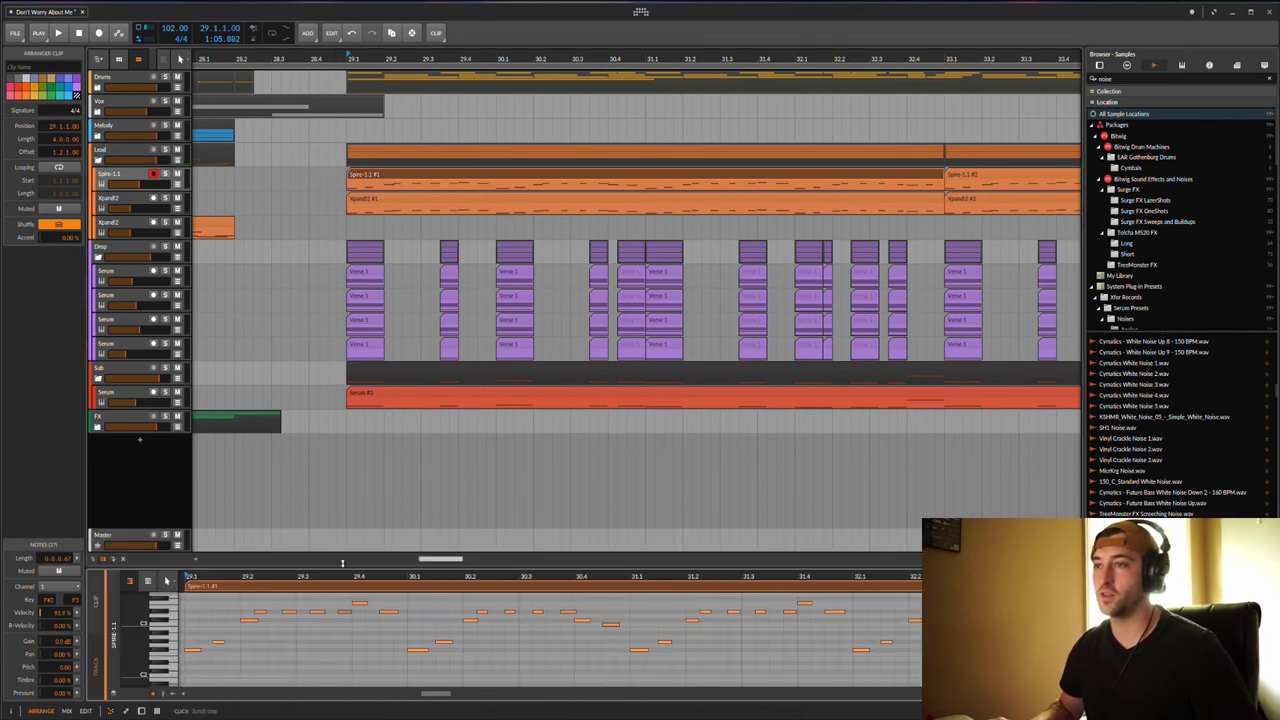
left_click_drag(342, 563, 338, 337)
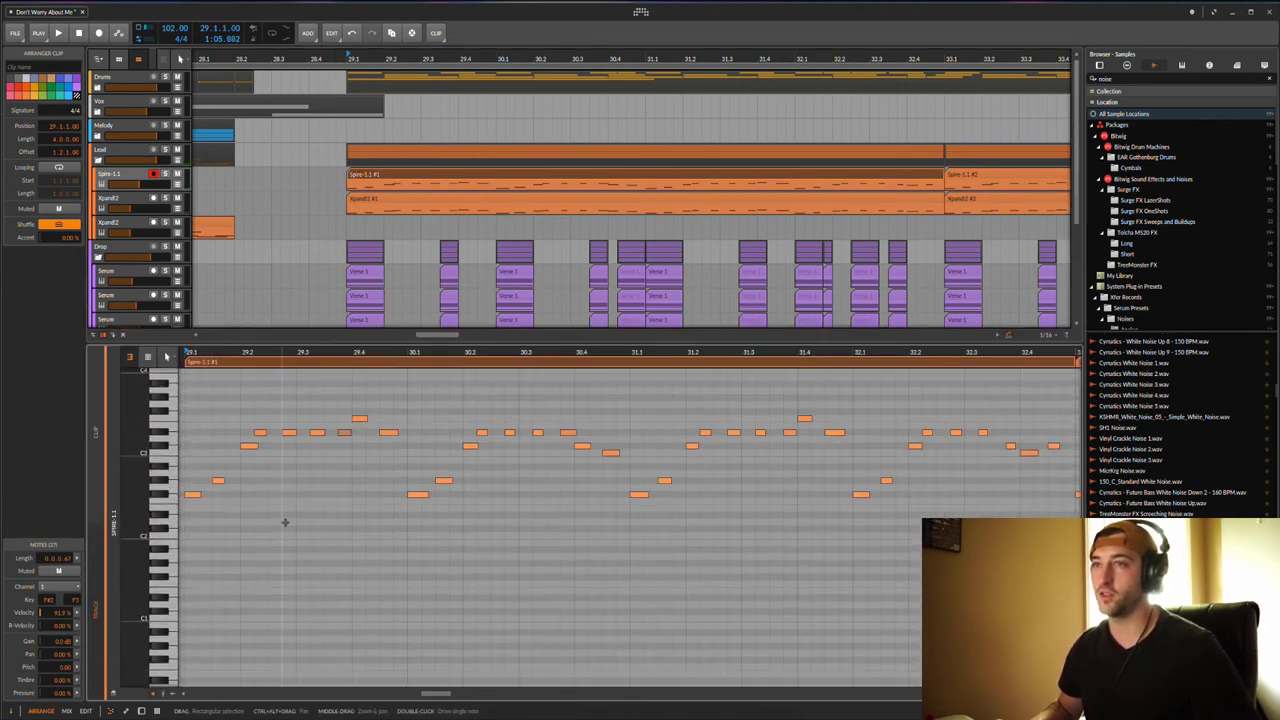
scroll(285, 521, "up", 2)
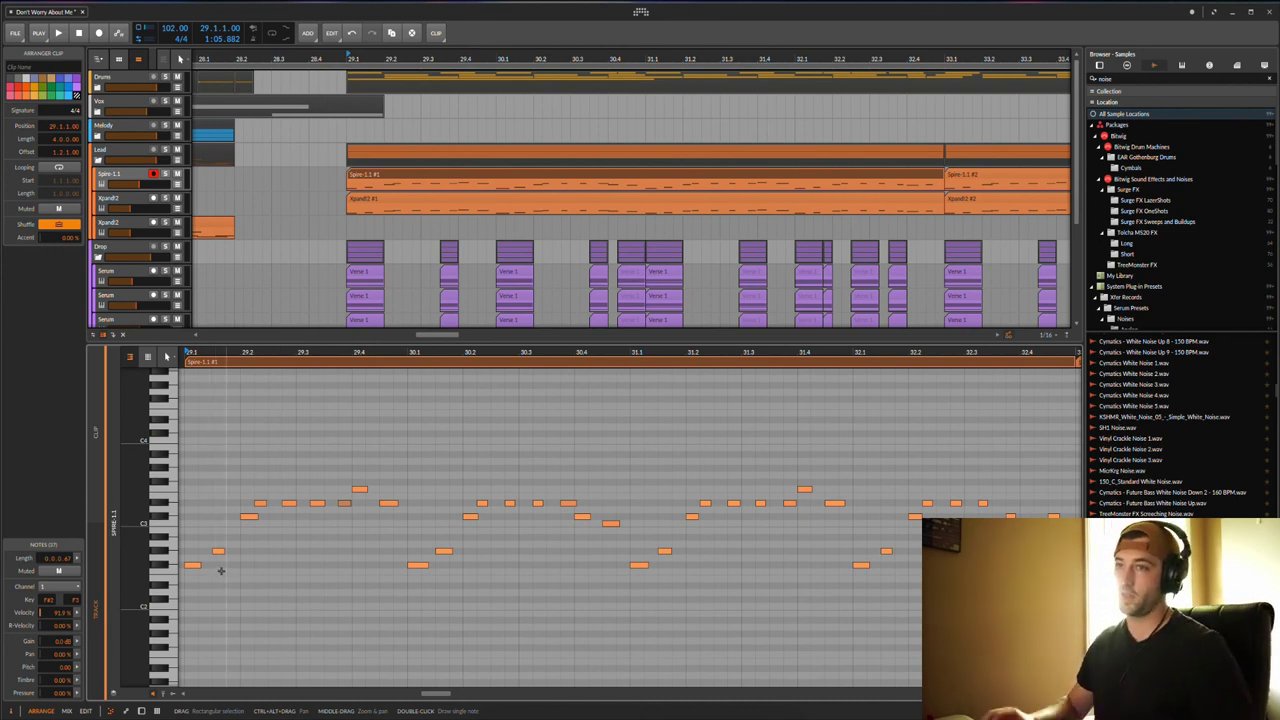
scroll(221, 571, "left", 5)
scroll(643, 484, "right", 2)
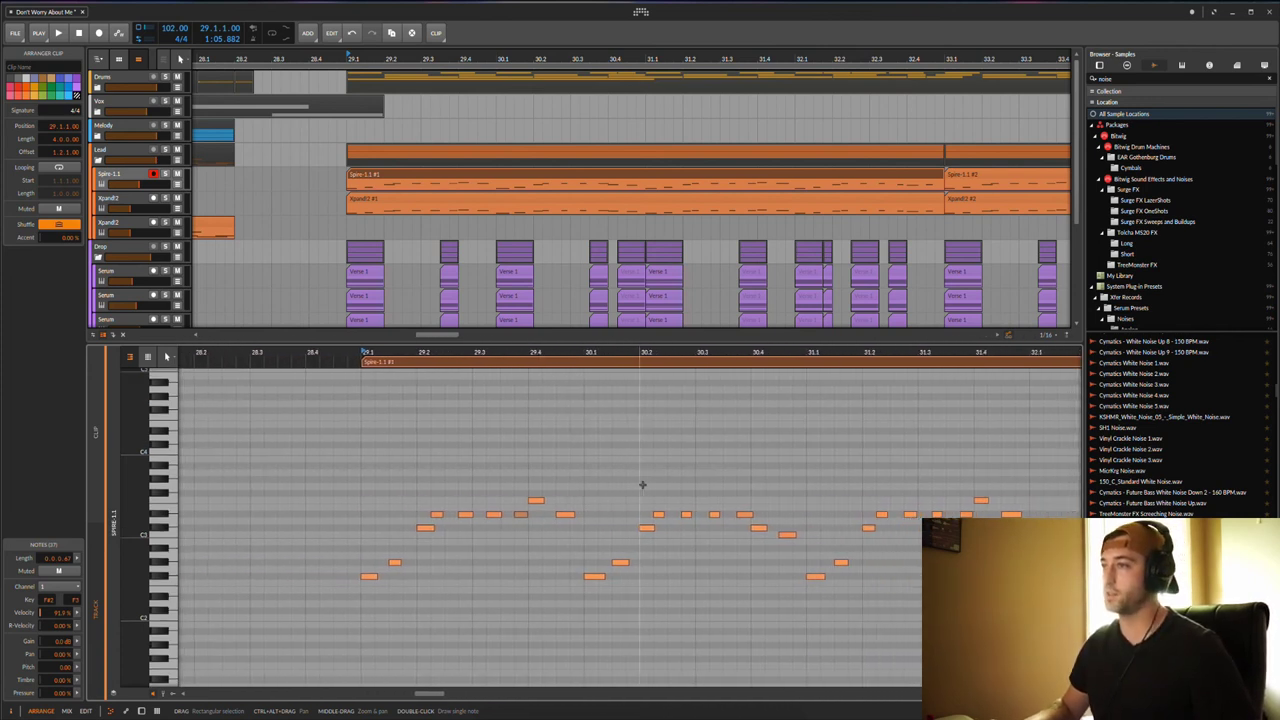
scroll(642, 485, "right", 2)
Switch the note editor to the Xpand!2 #1 clip and enlarge its notes so their pitch names are readable
left_click(395, 200)
scroll(401, 400, "left", 3)
left_click_drag(134, 514, 246, 500)
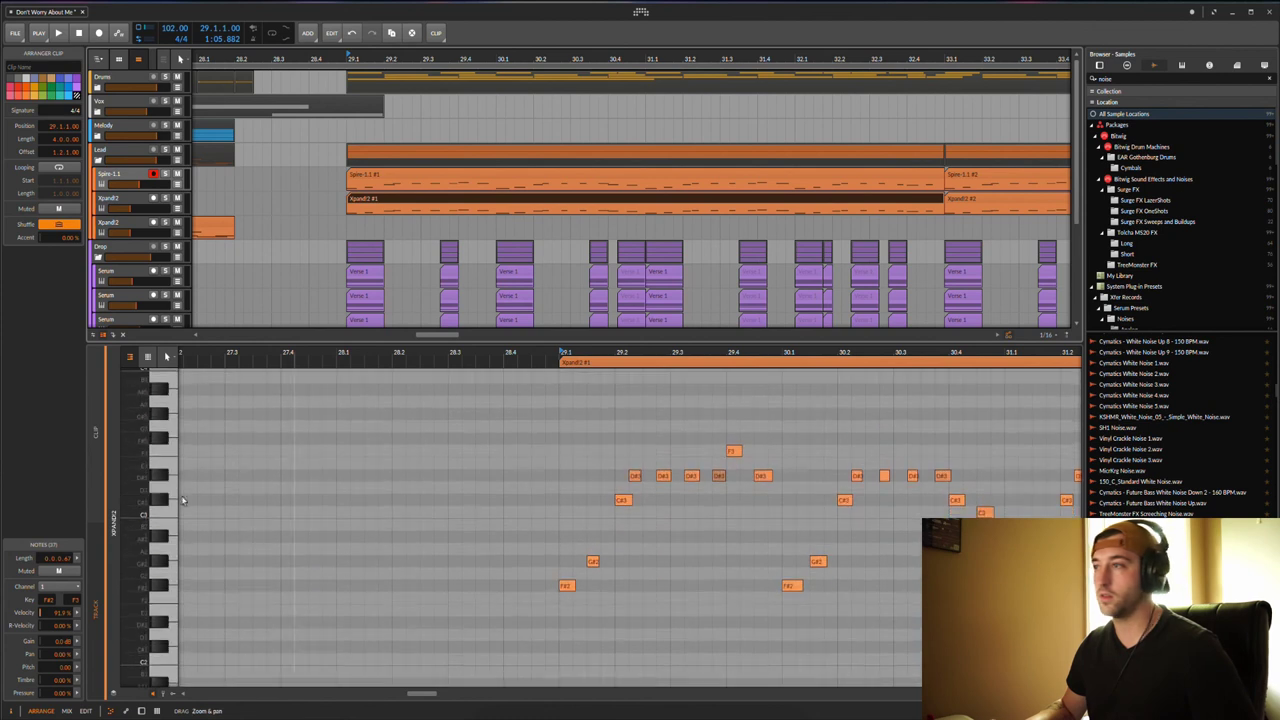
Show the devices of the Lead group's upper Xpand!2 track, inspect the layered sounds in its Xpand!2 plugin window, and close the window
scroll(603, 506, "right", 3)
scroll(600, 250, "right", 2)
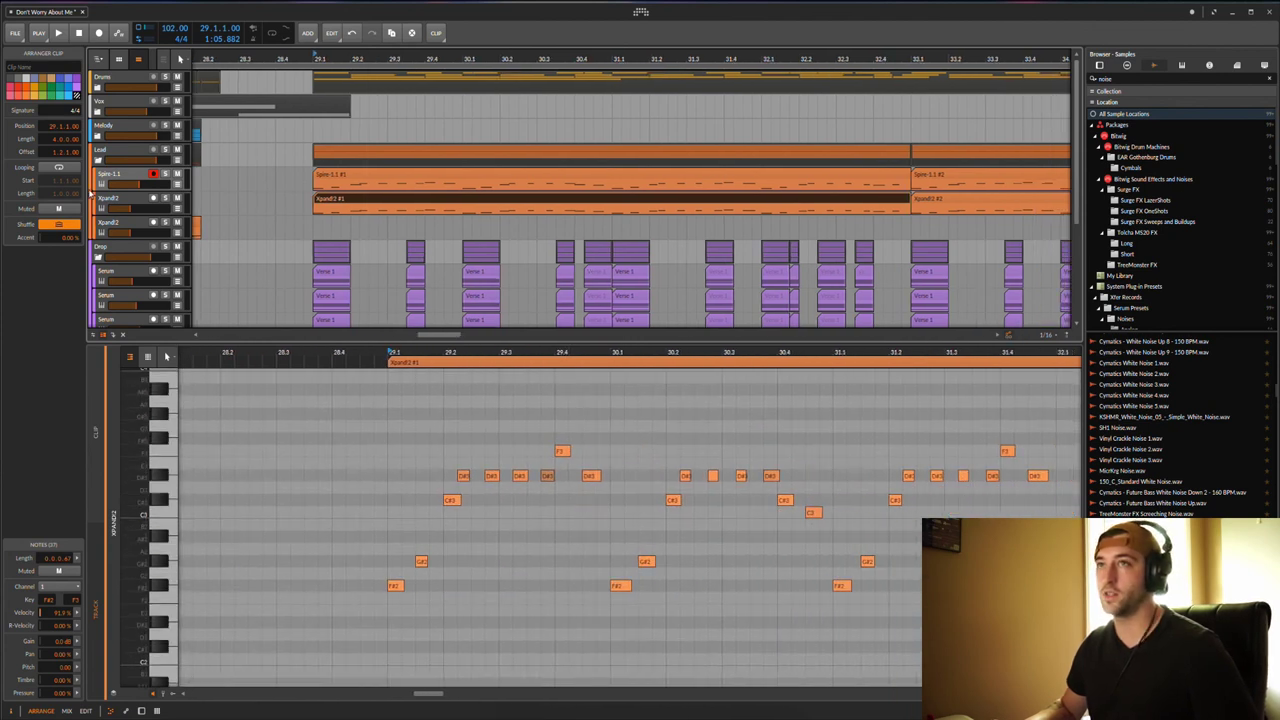
left_click(115, 198)
double_click(116, 198)
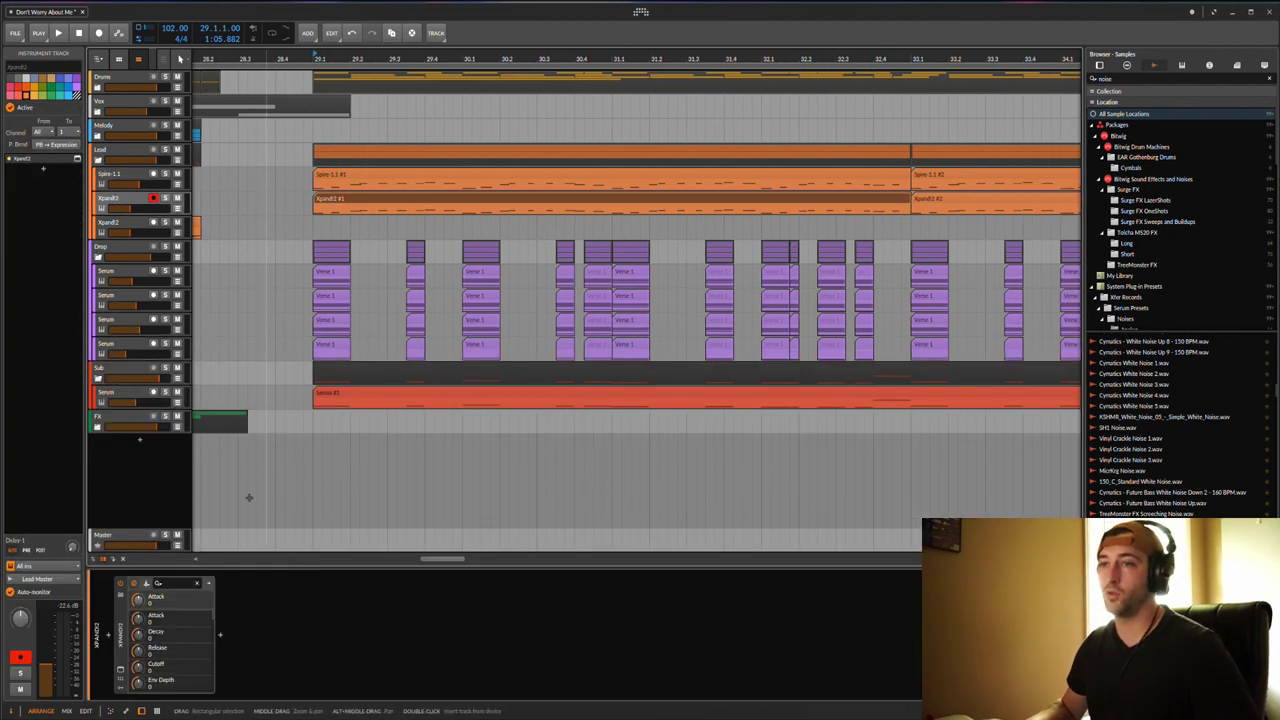
left_click(119, 671)
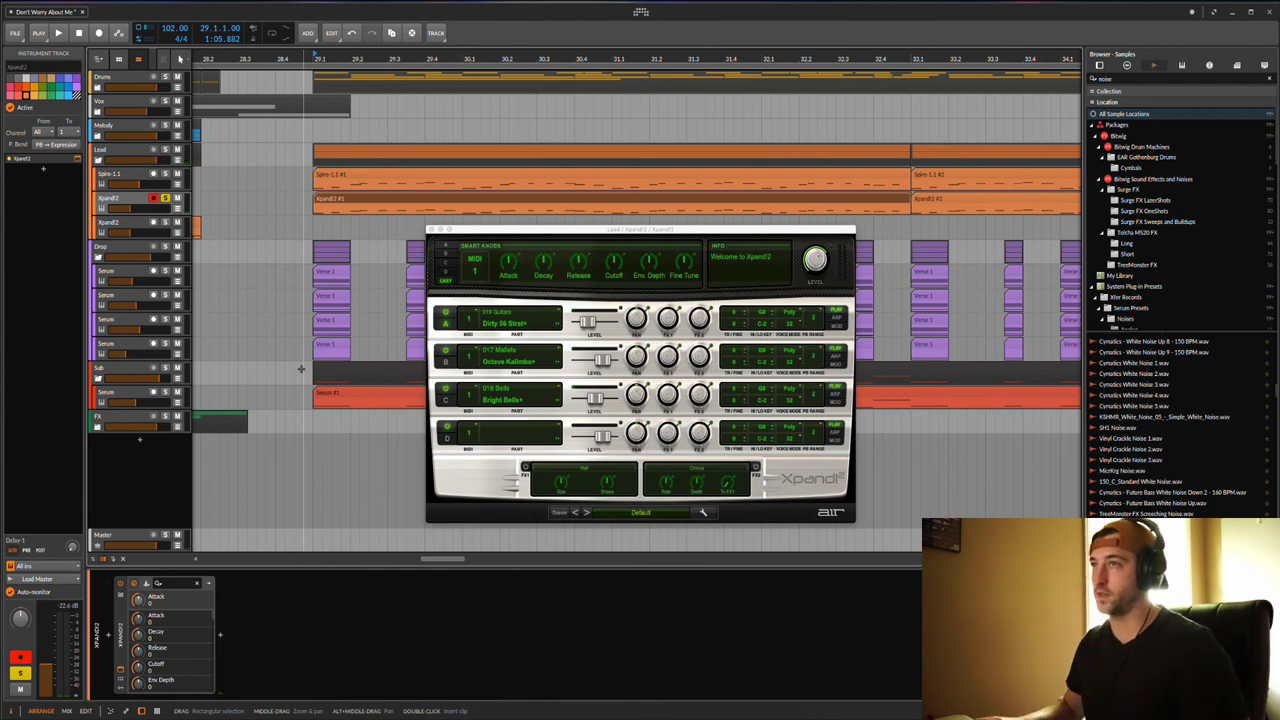
left_click(433, 229)
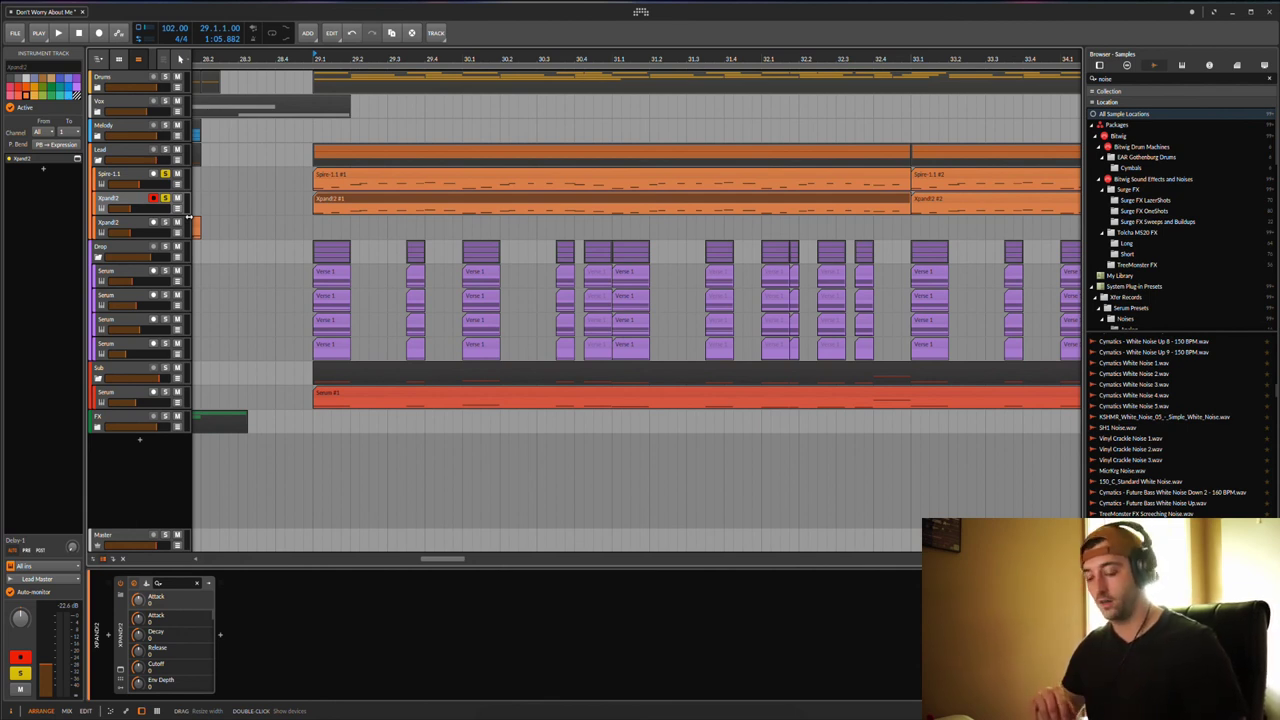
Play the soloed lead tracks from bar 29, replay the drop with only Spire-1.1 soloed, and turn off its solo
key("space")
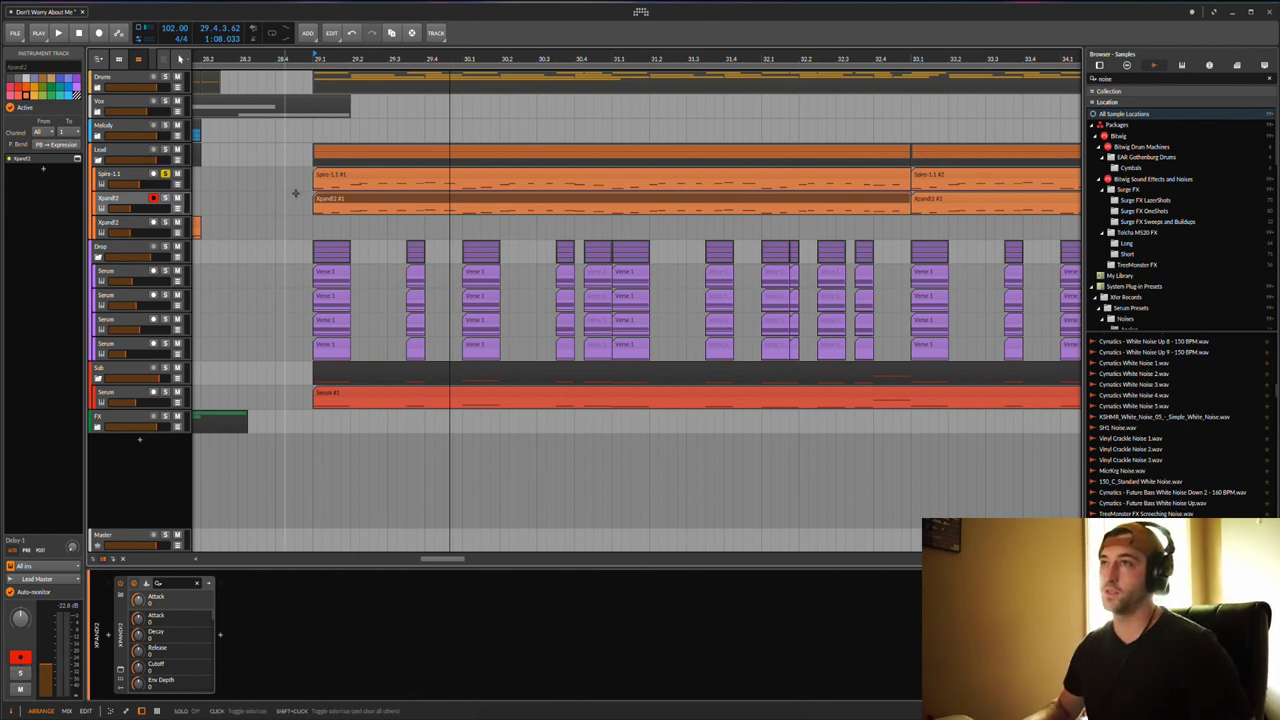
left_click(324, 178)
key("space")
key("space")
left_click(166, 174)
Select the lower Xpand!2 track's clip at bar 21, play the full mix from there through the drop, and stop at bar 37
mouse_move(296, 56)
left_mouse_down()
mouse_move(592, 40)
mouse_move(296, 50)
left_mouse_up()
left_click(413, 222)
left_click_drag(420, 52, 329, 53)
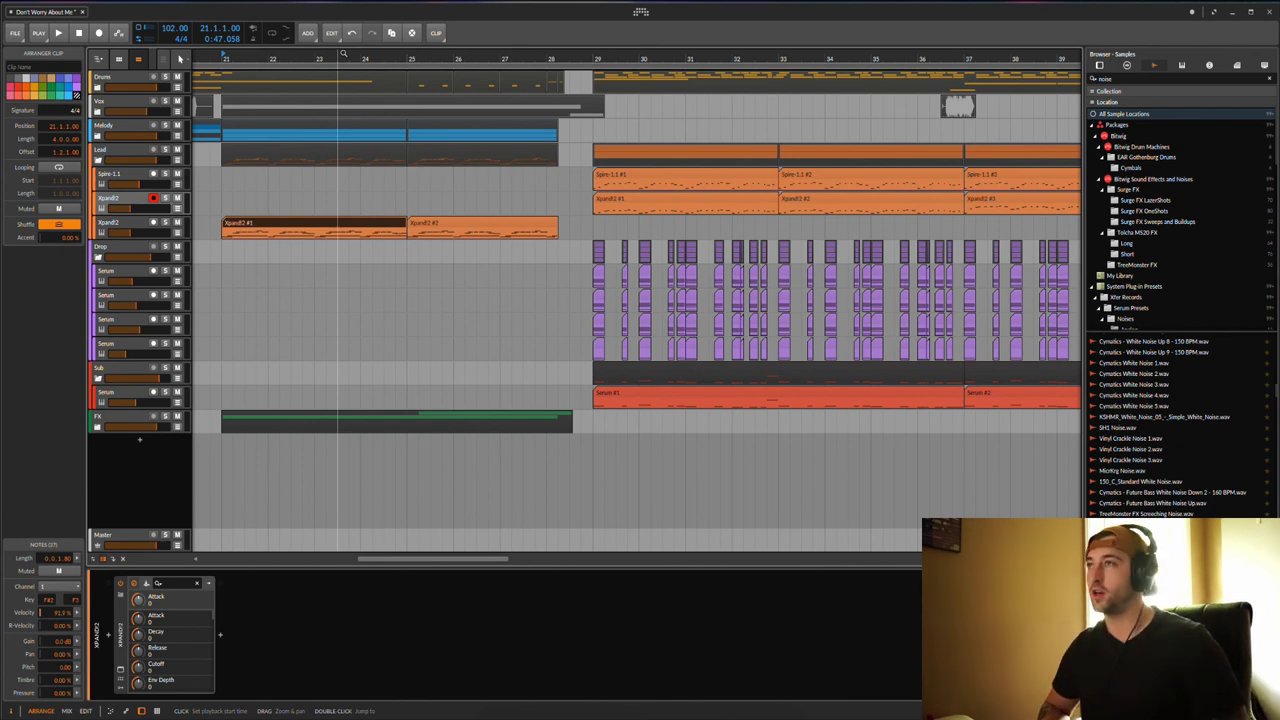
key("space")
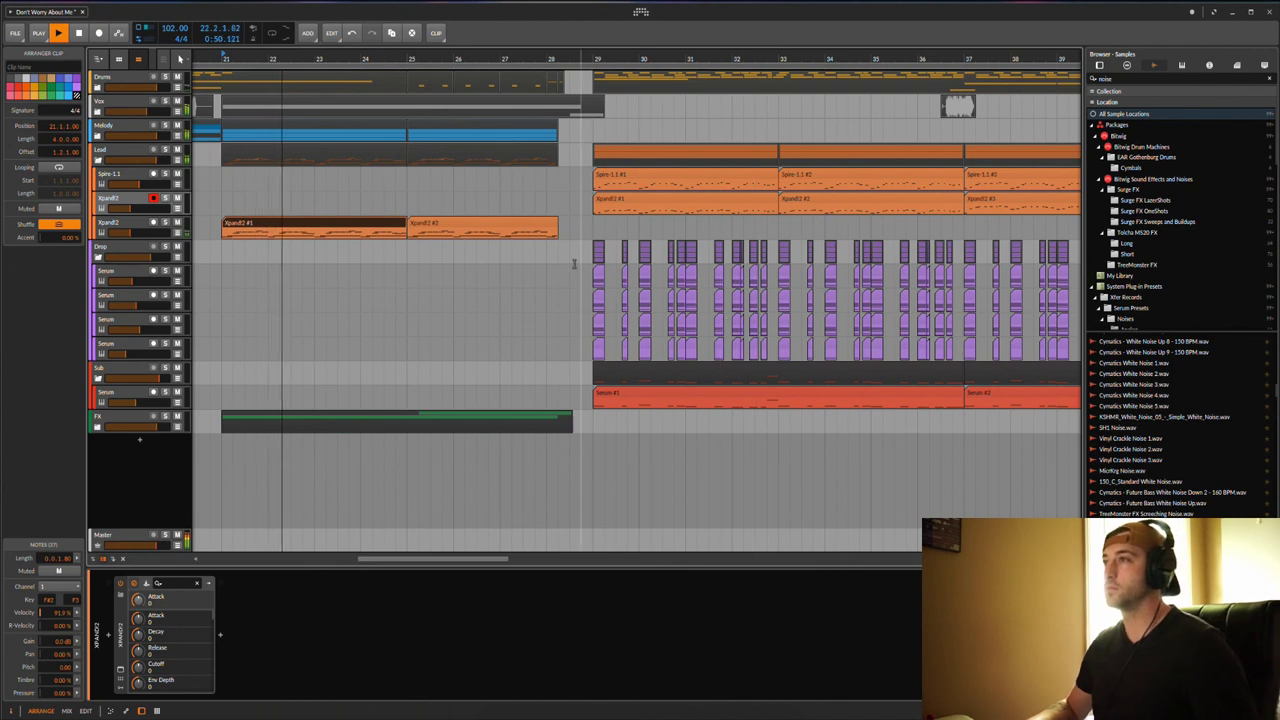
scroll(574, 260, "right", 1)
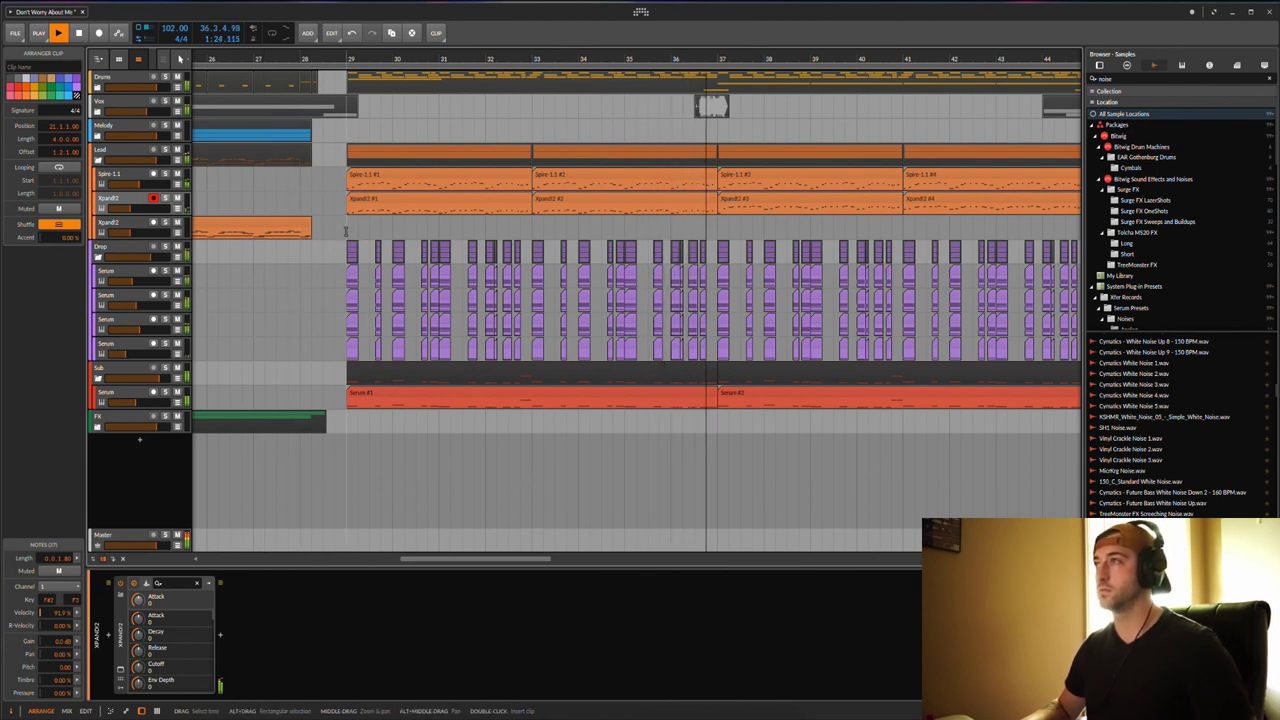
key("space")
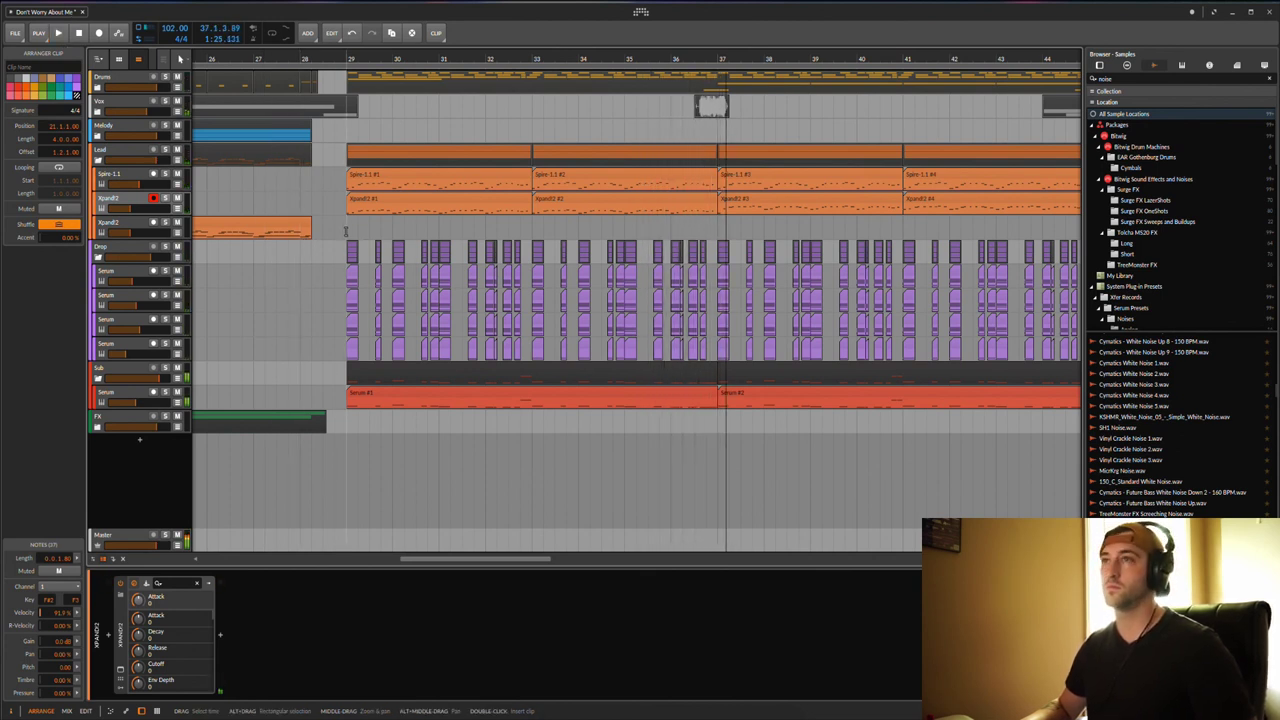